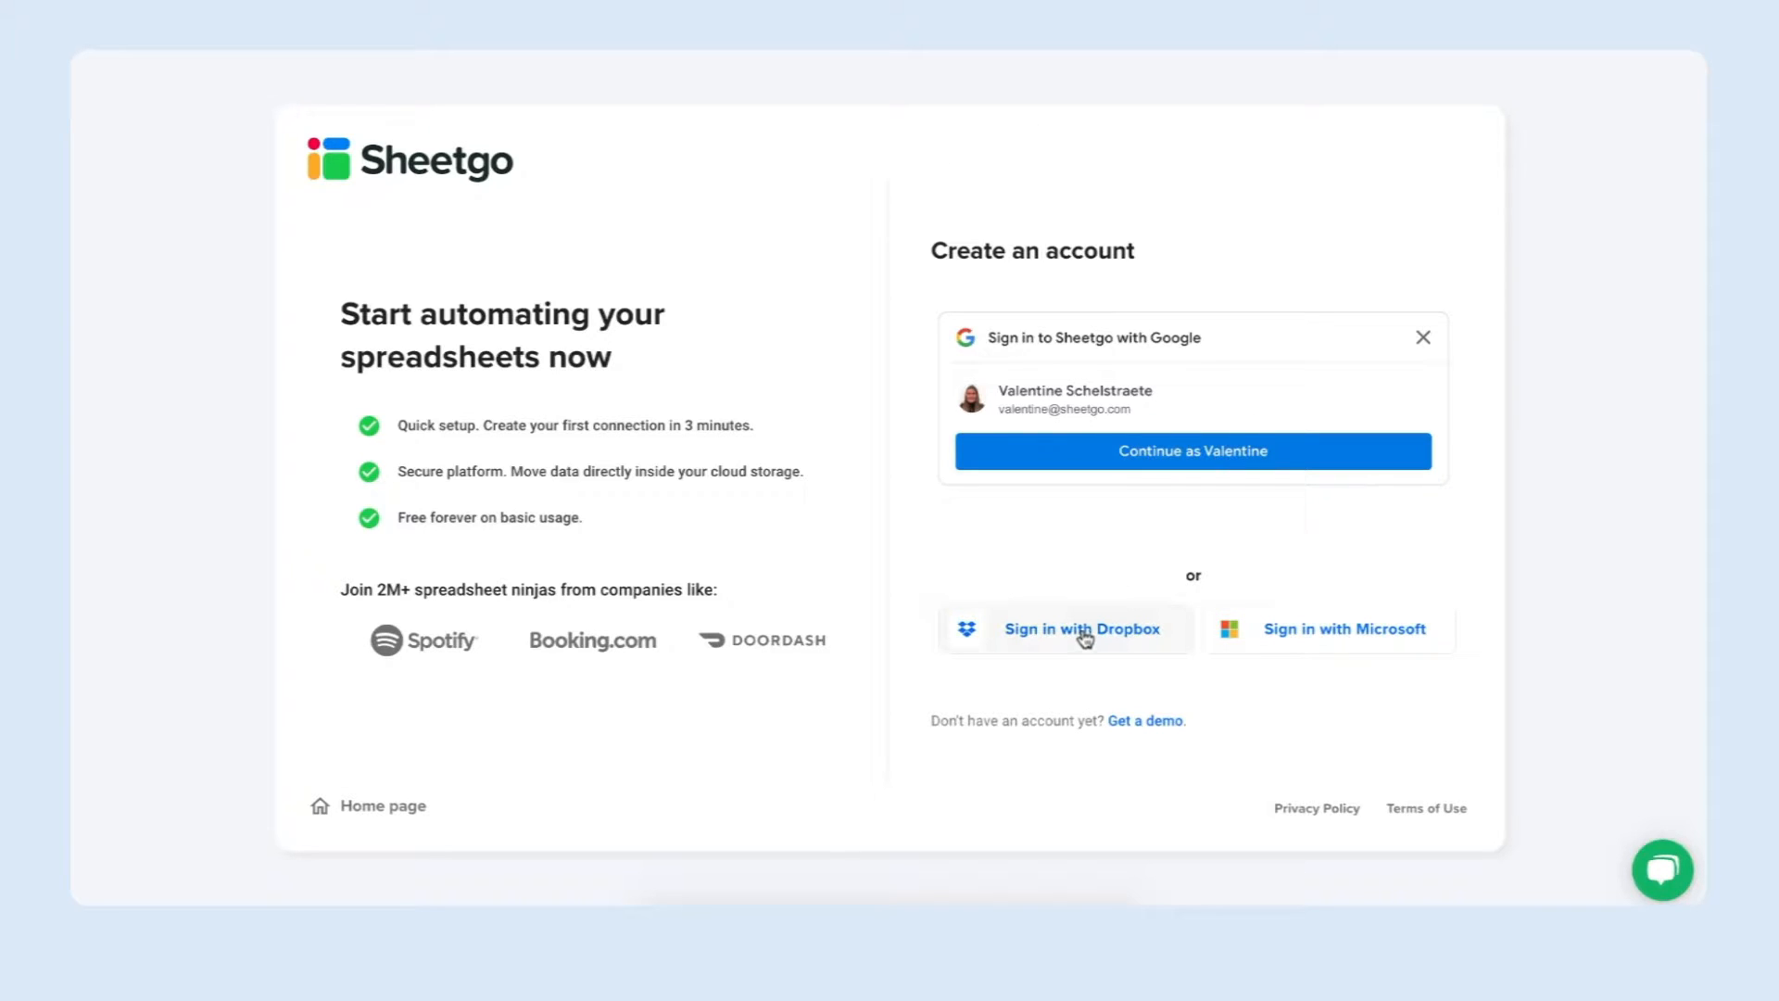
Sign in to Sheetgo with the Google account and start a new workflow from a new connection.
click(1199, 453)
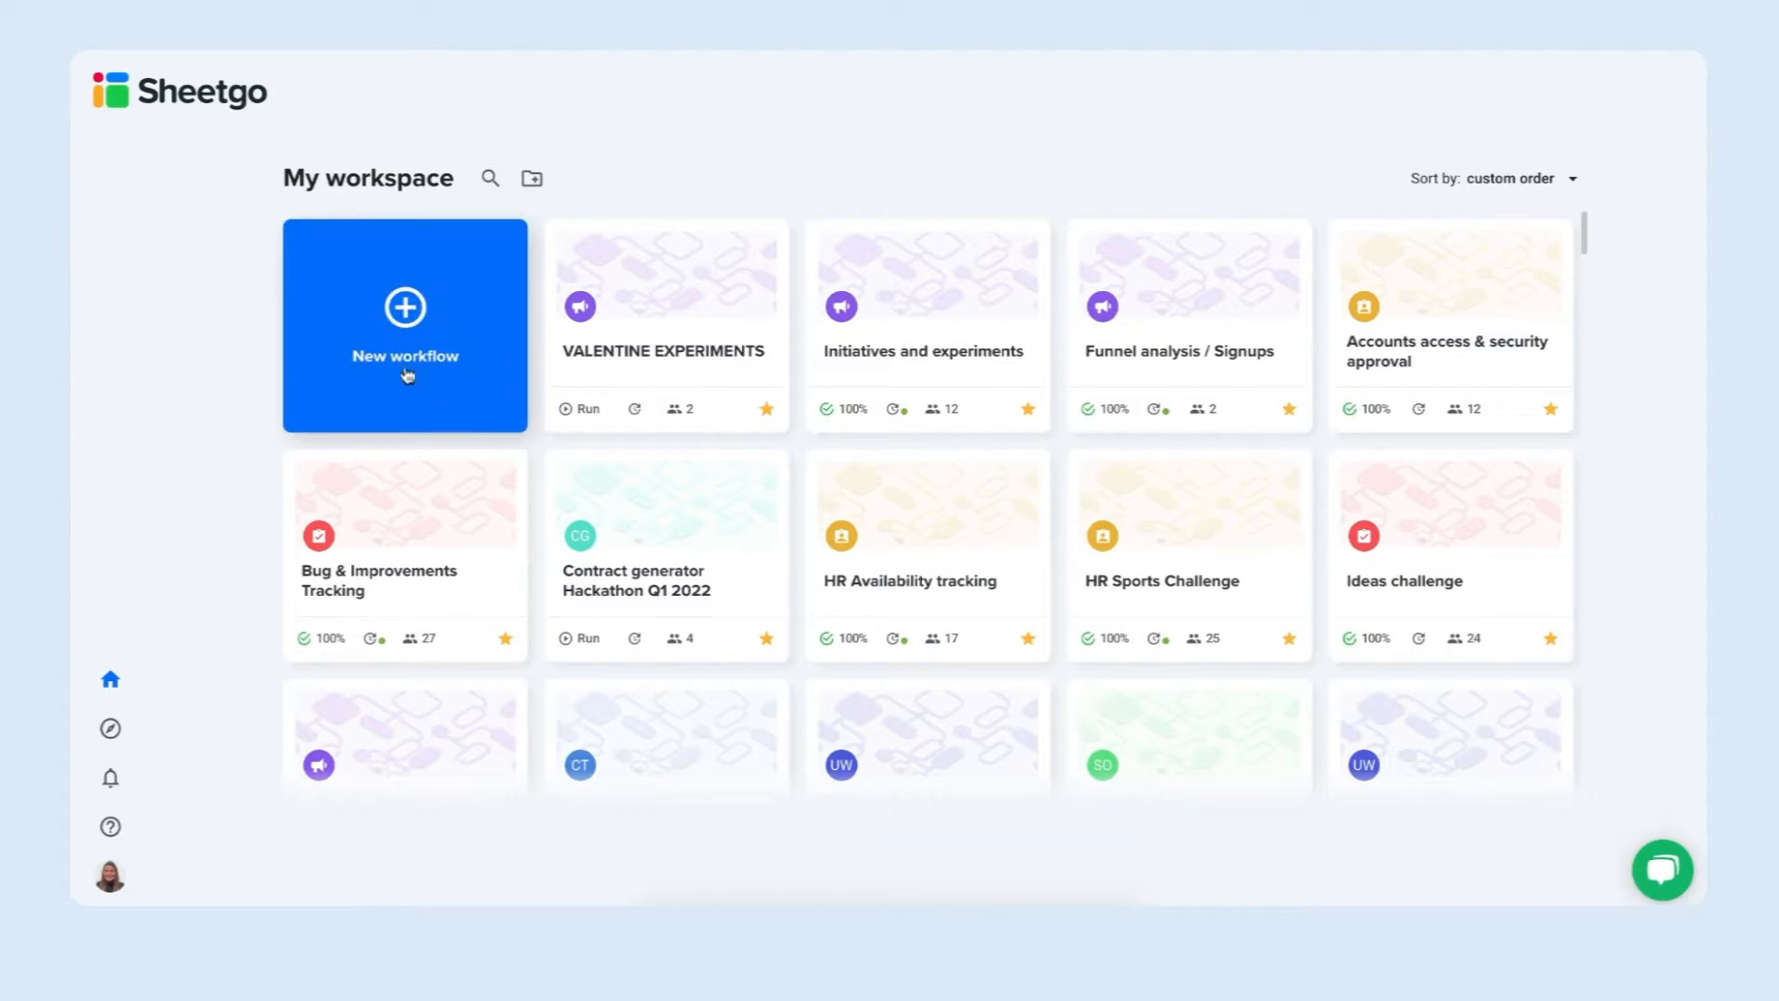
click(401, 304)
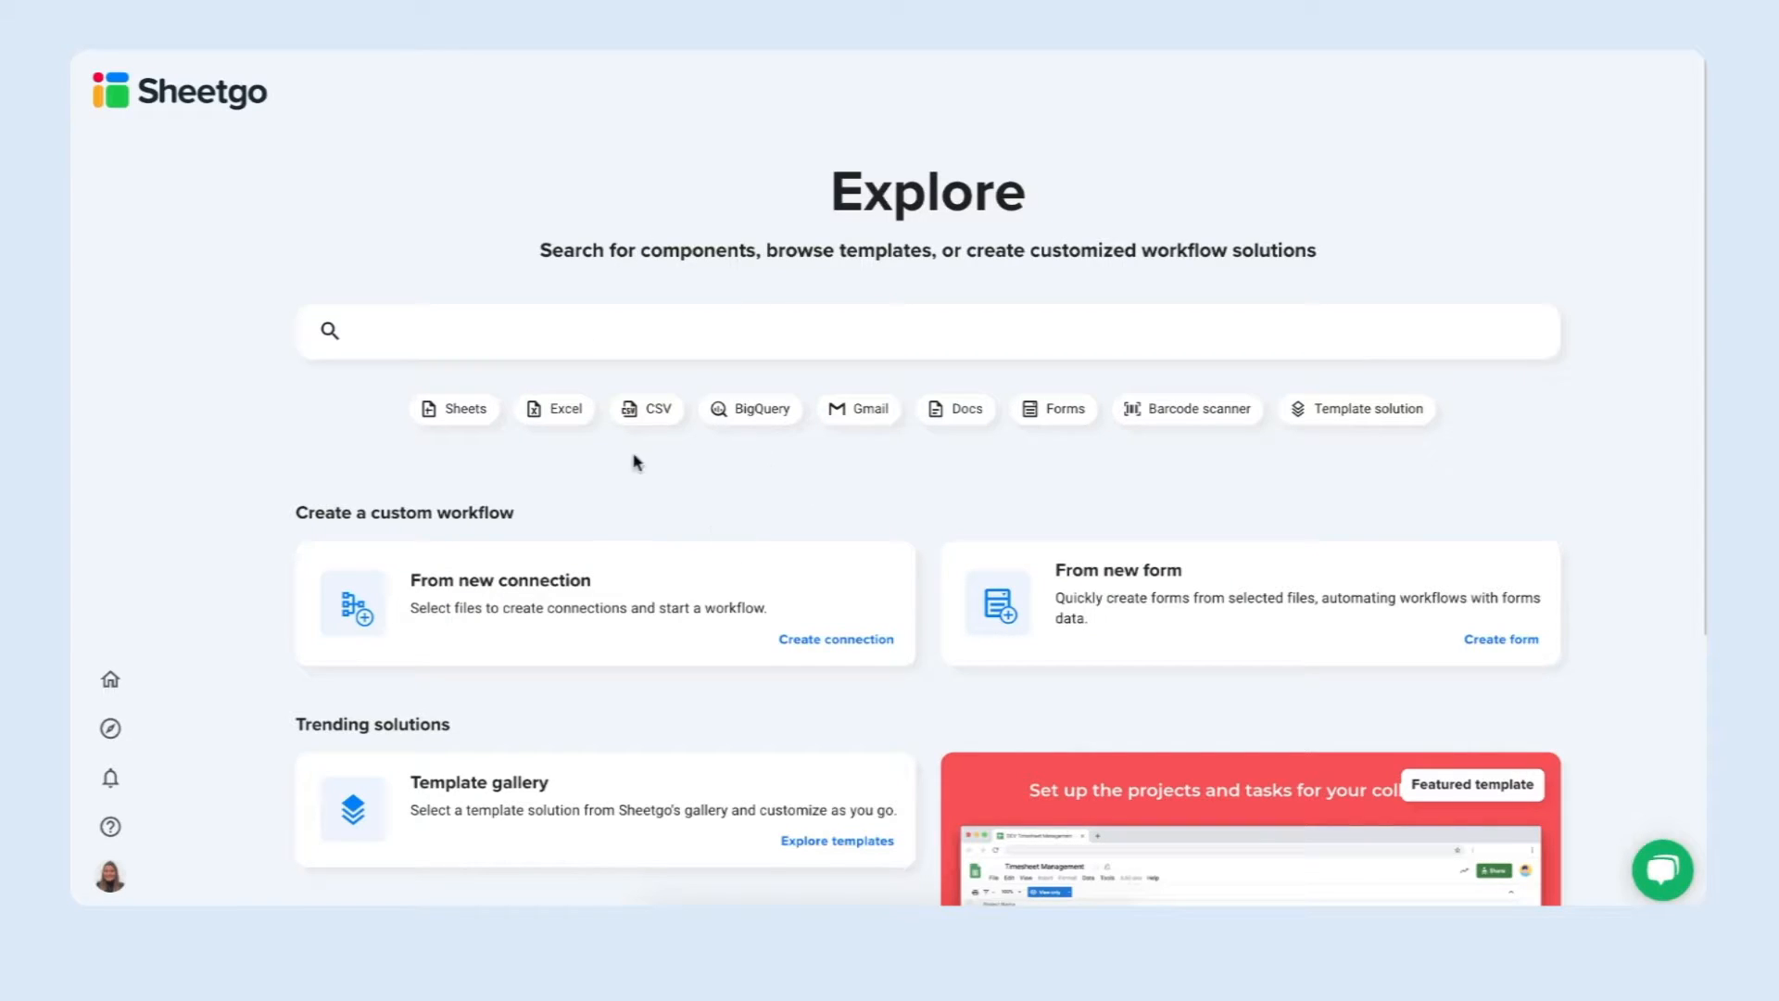
click(845, 641)
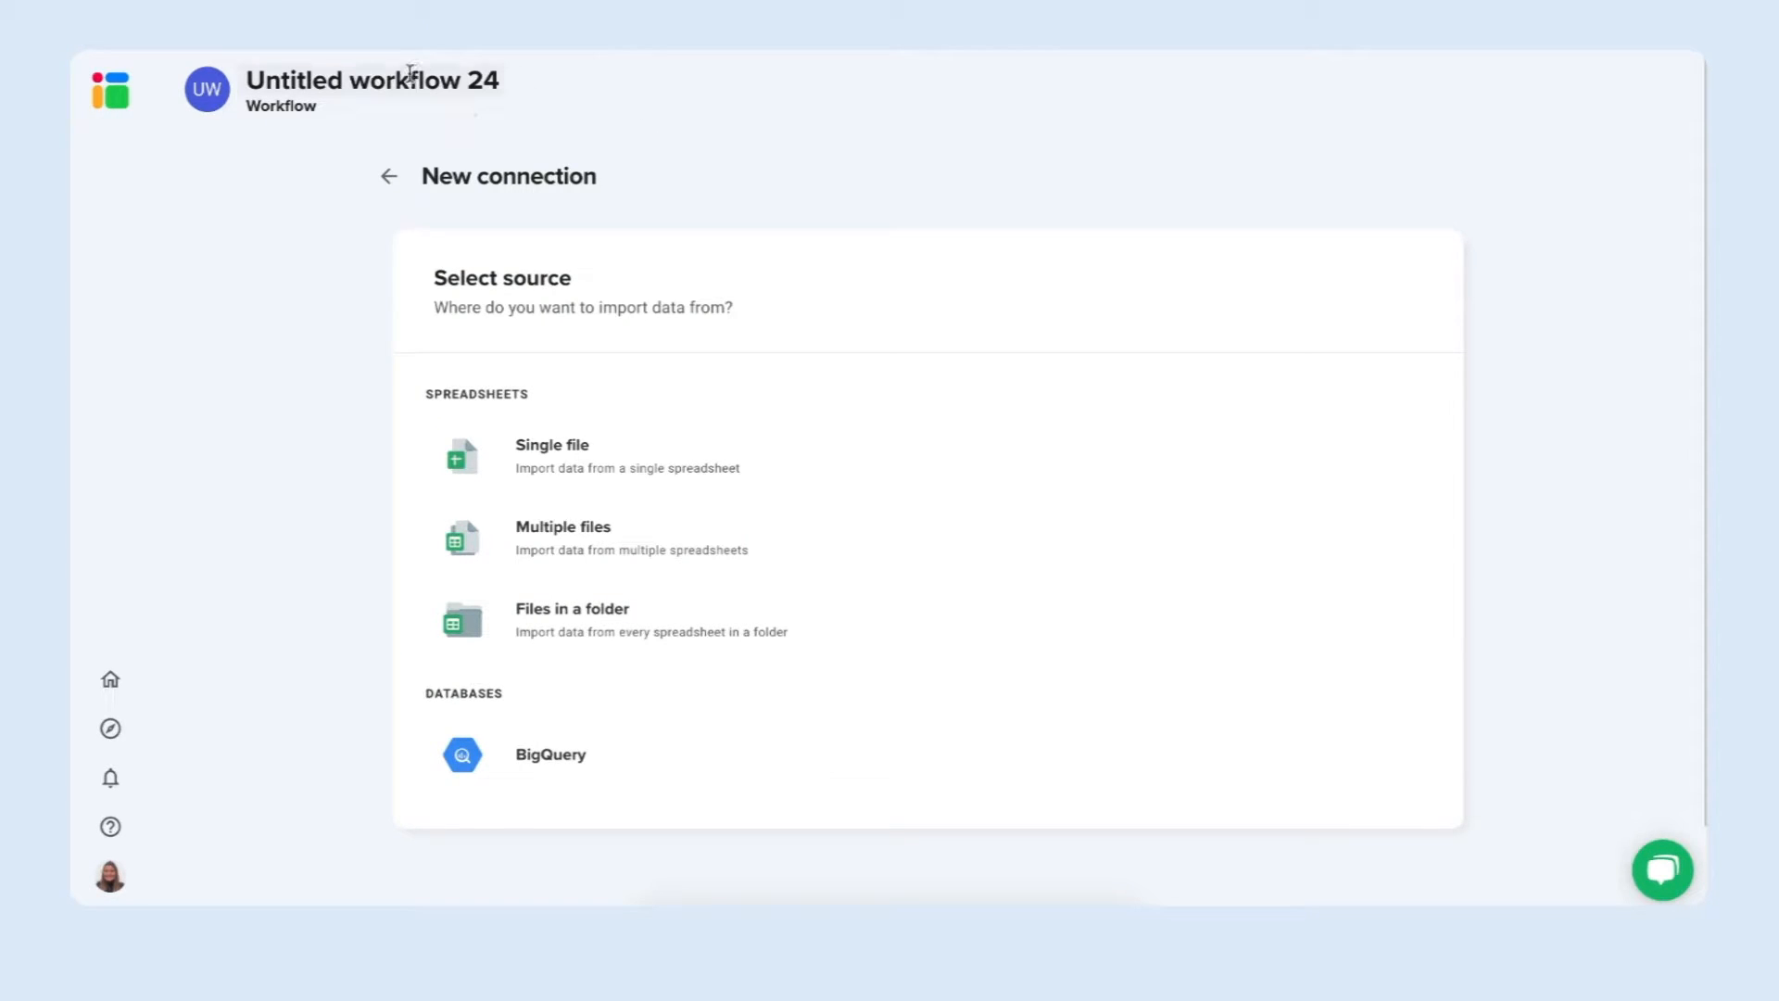
Rename the untitled workflow as Filter Google Sheets.
click(379, 82)
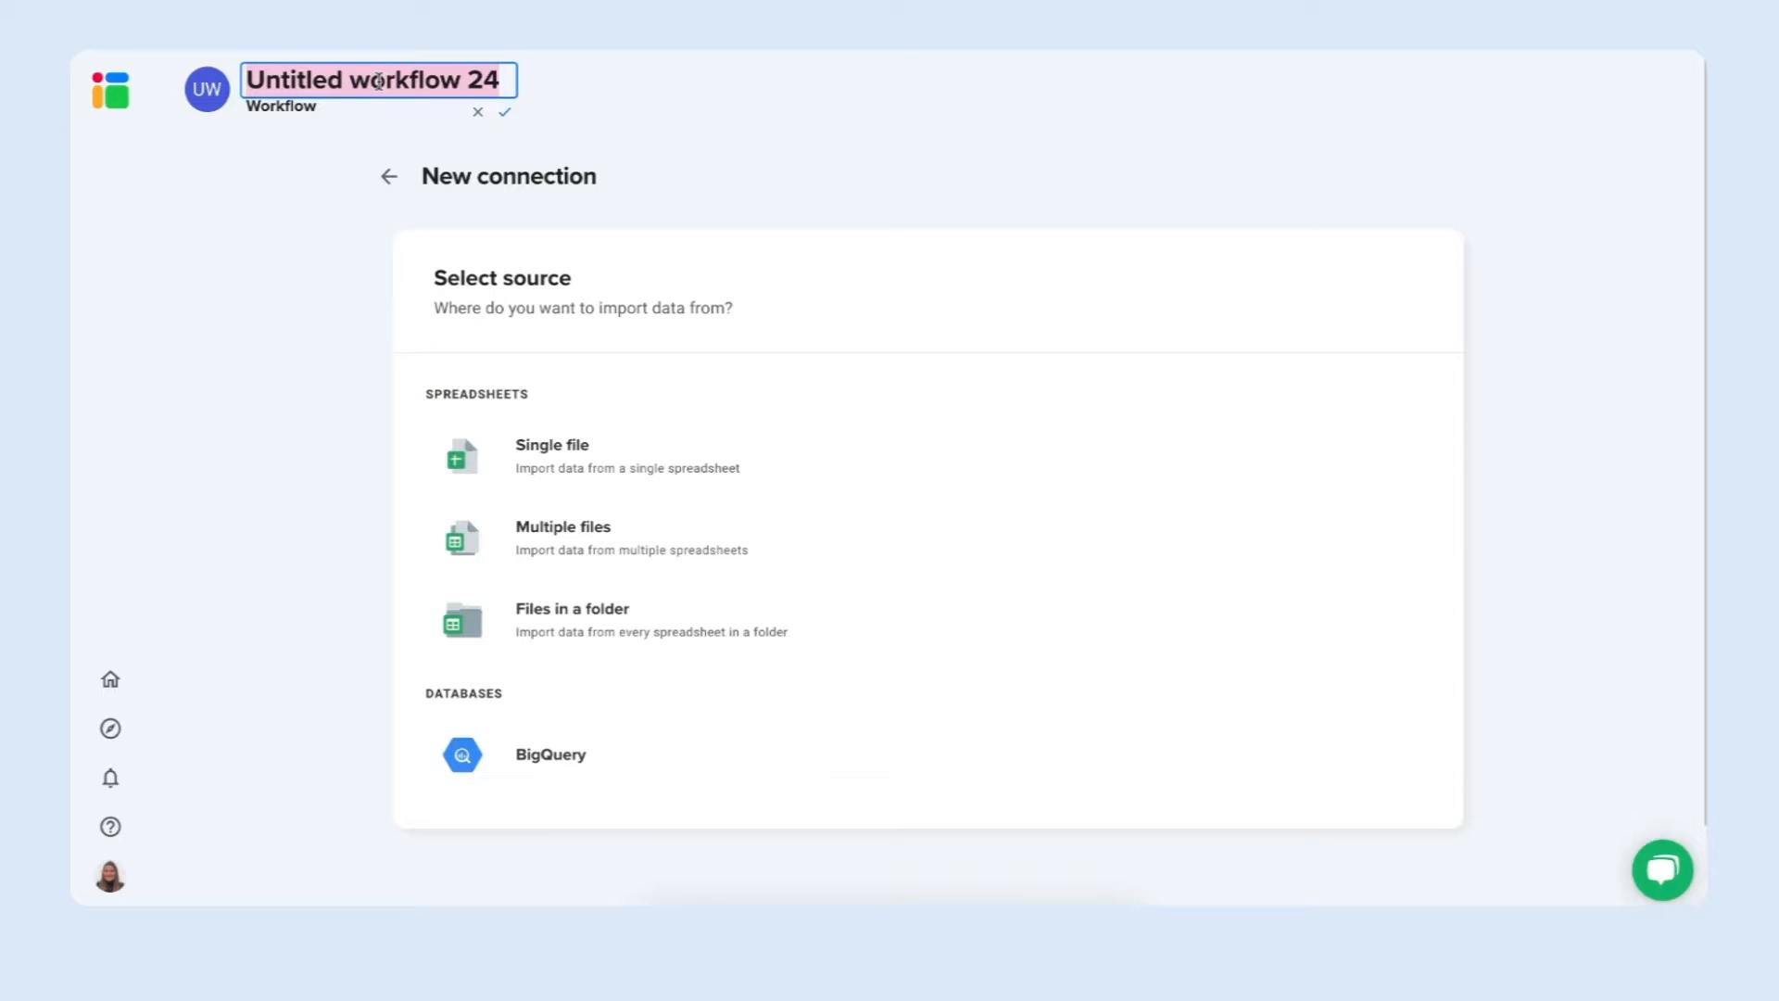
text(Filter Google Sh)
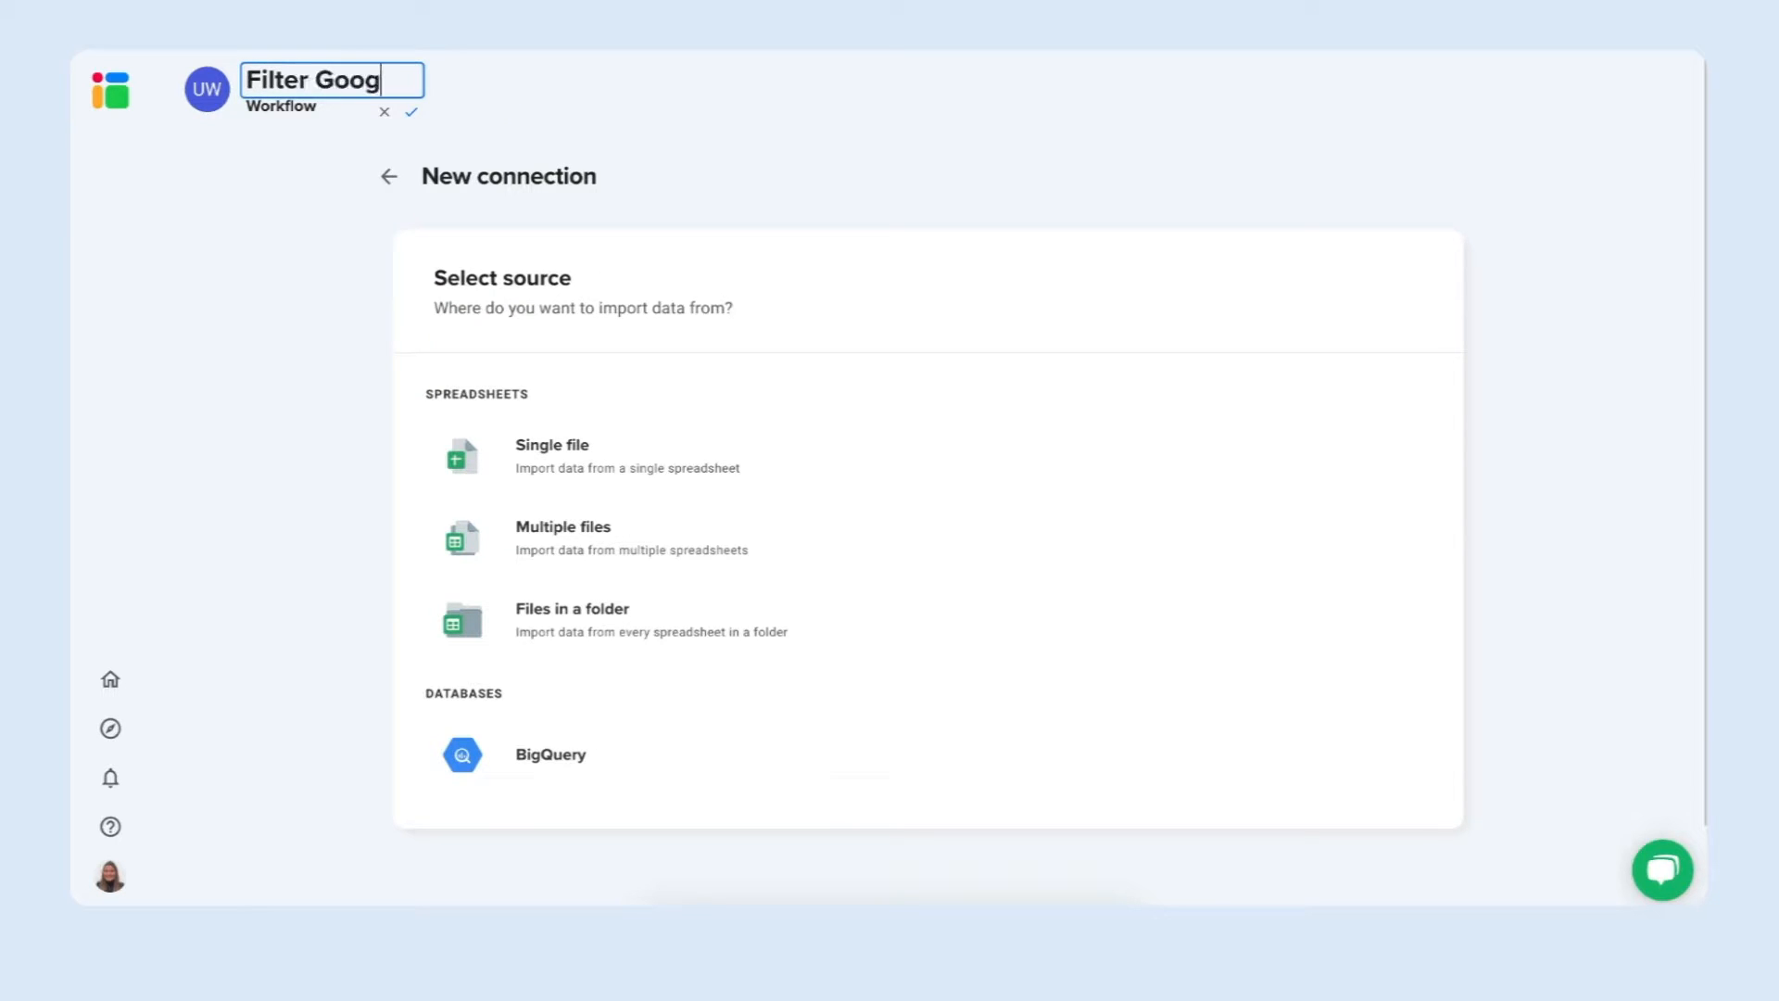
text(eets)
key(Return)
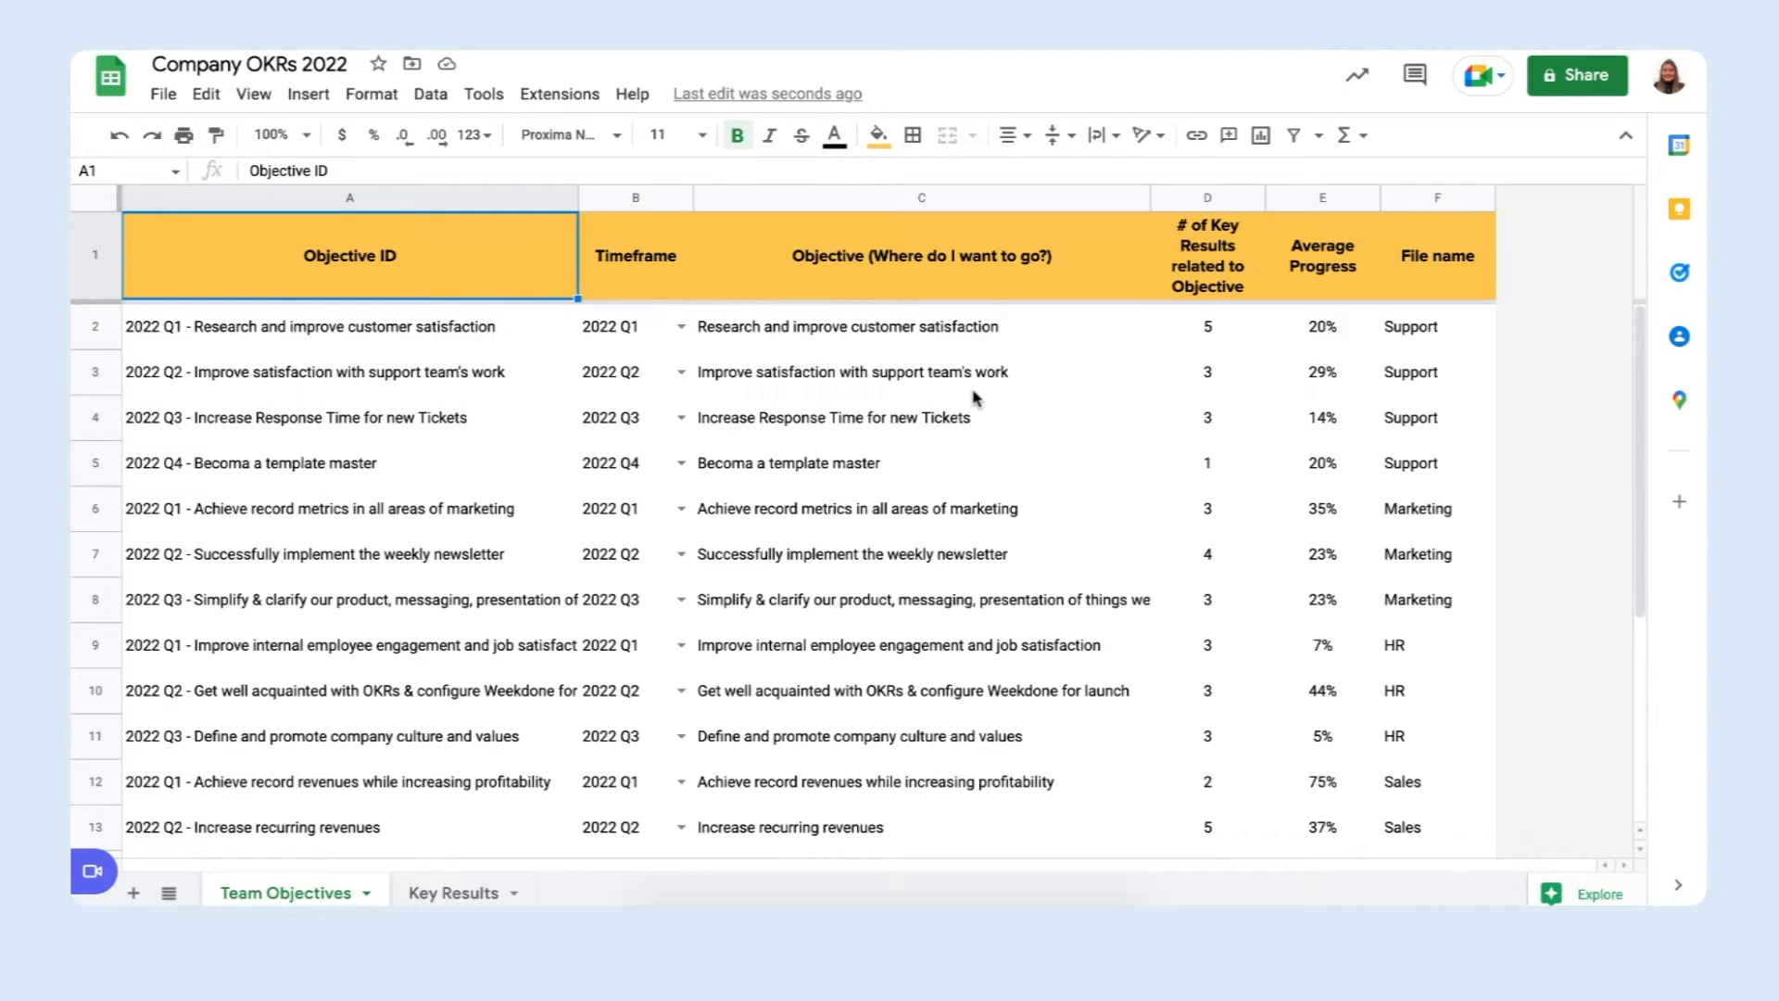
In Google Sheets, examine the Key Results sheet of Company OKRs 2022 column by column, from Key Result aligned to through Target.
click(445, 895)
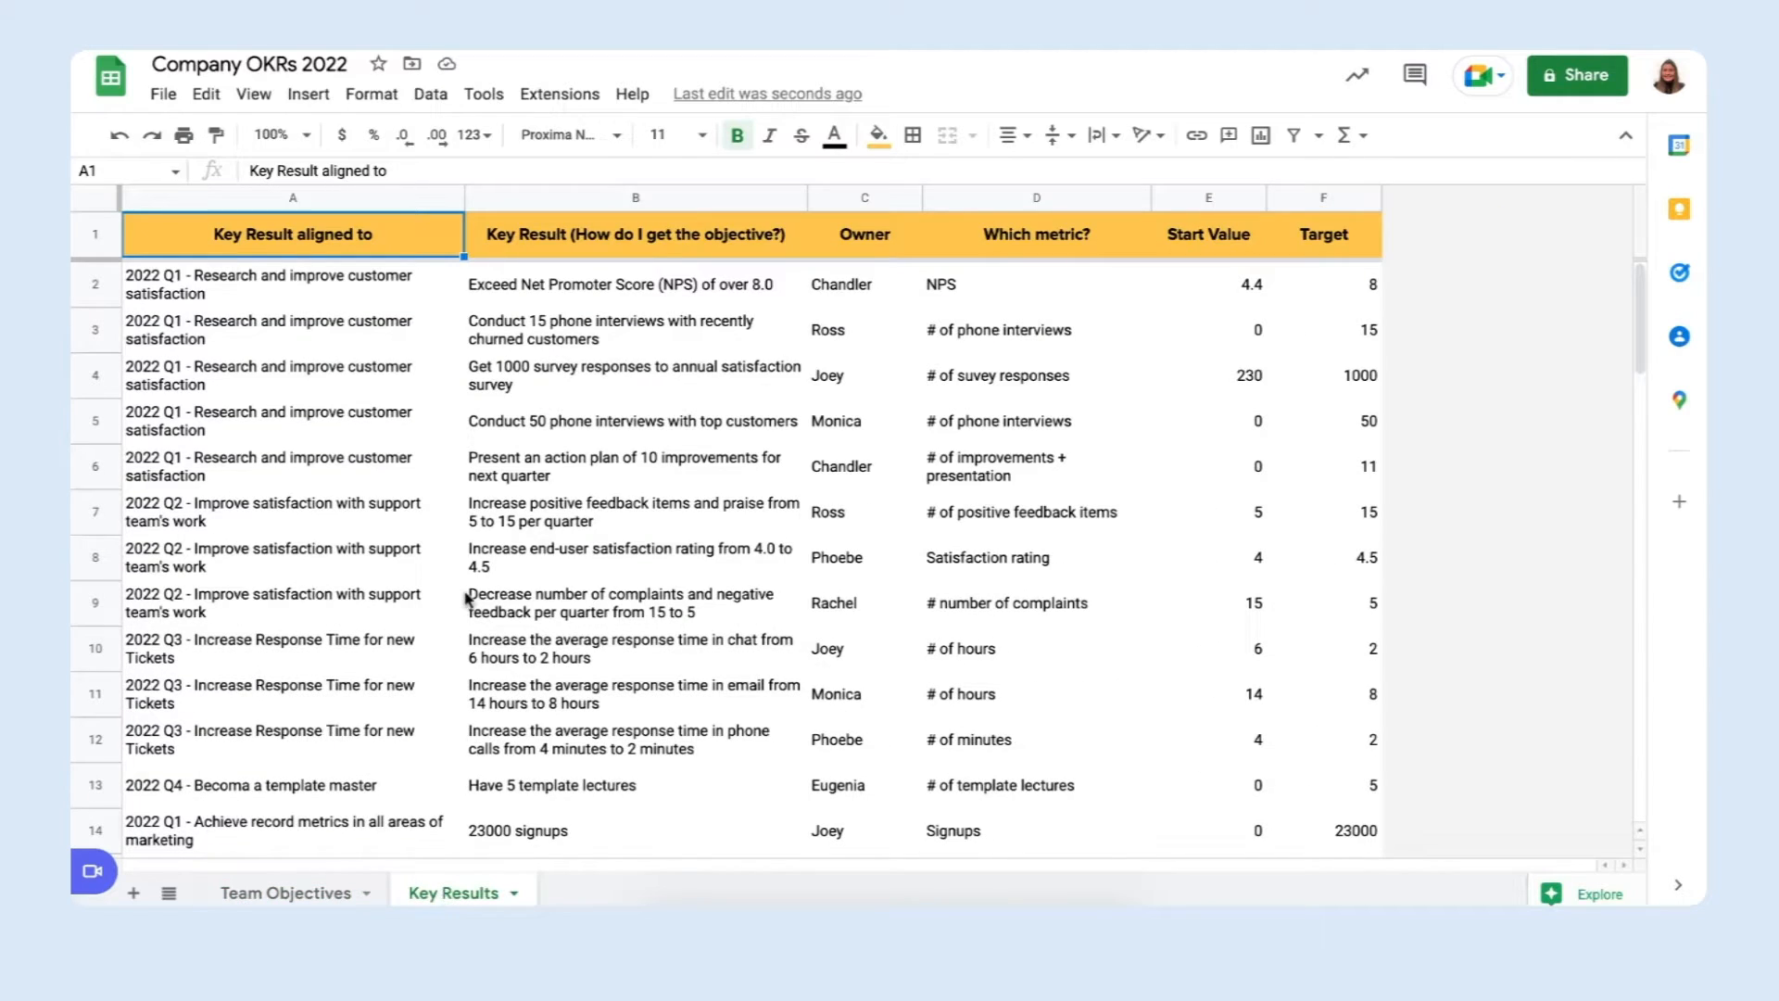
click(358, 196)
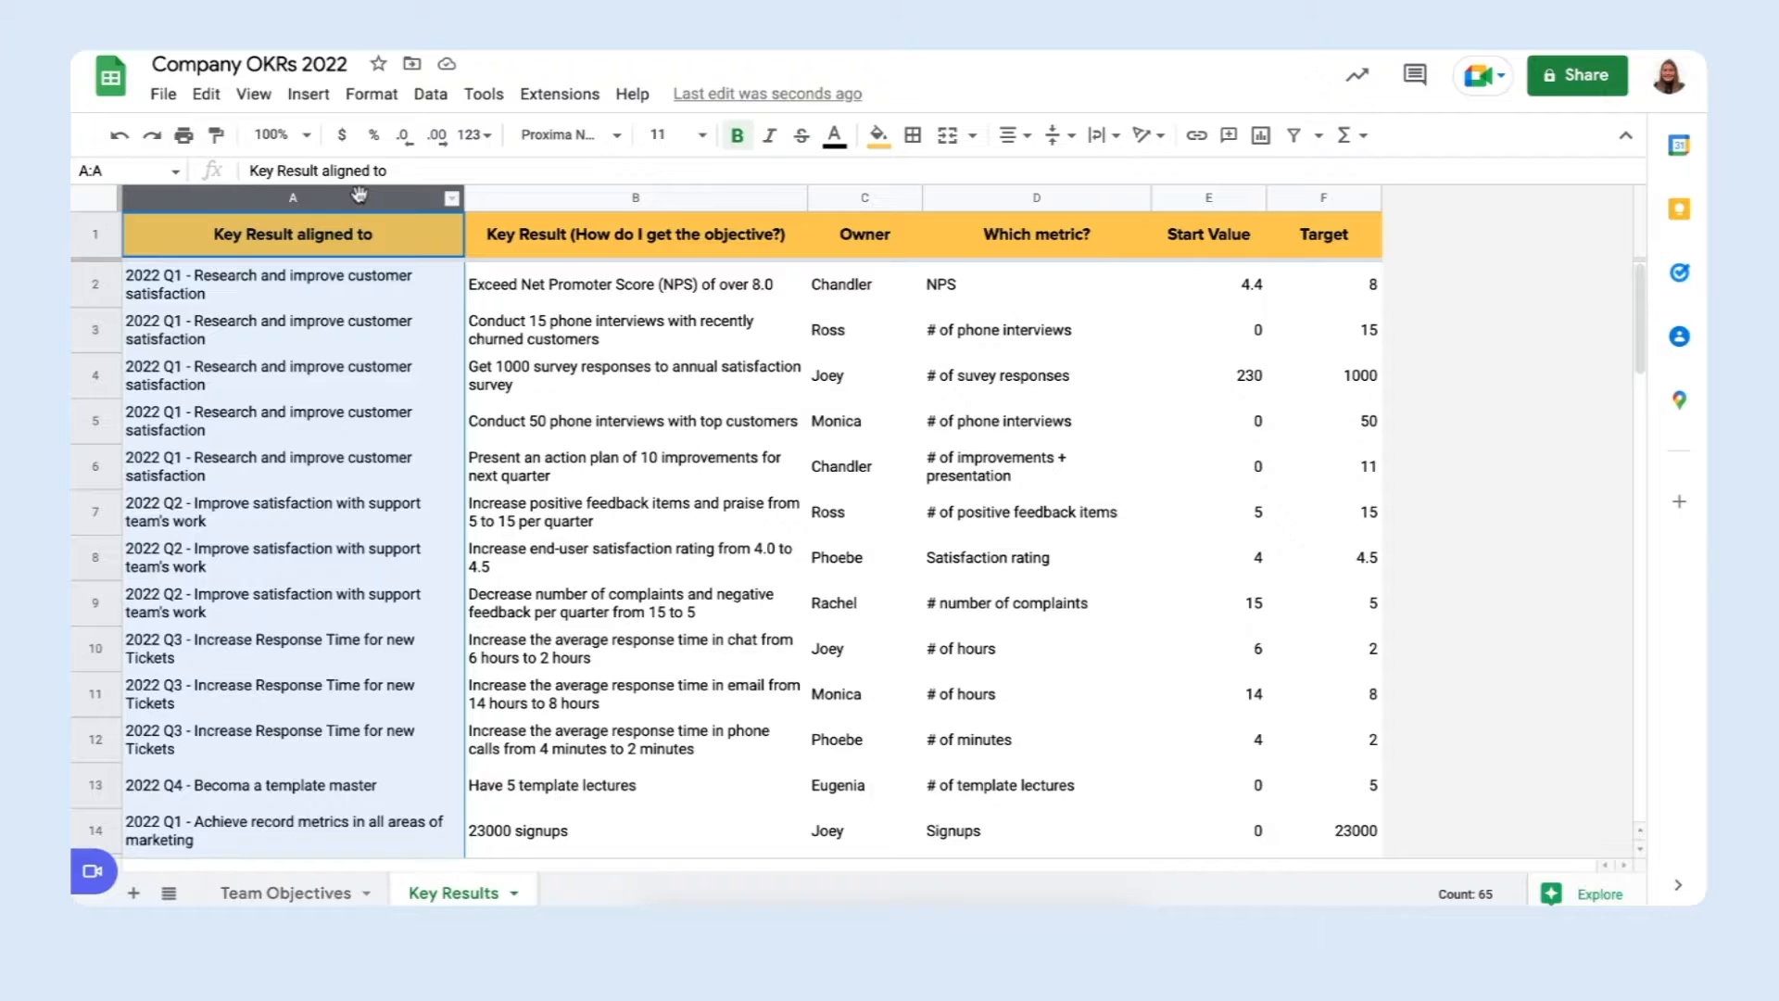
click(575, 197)
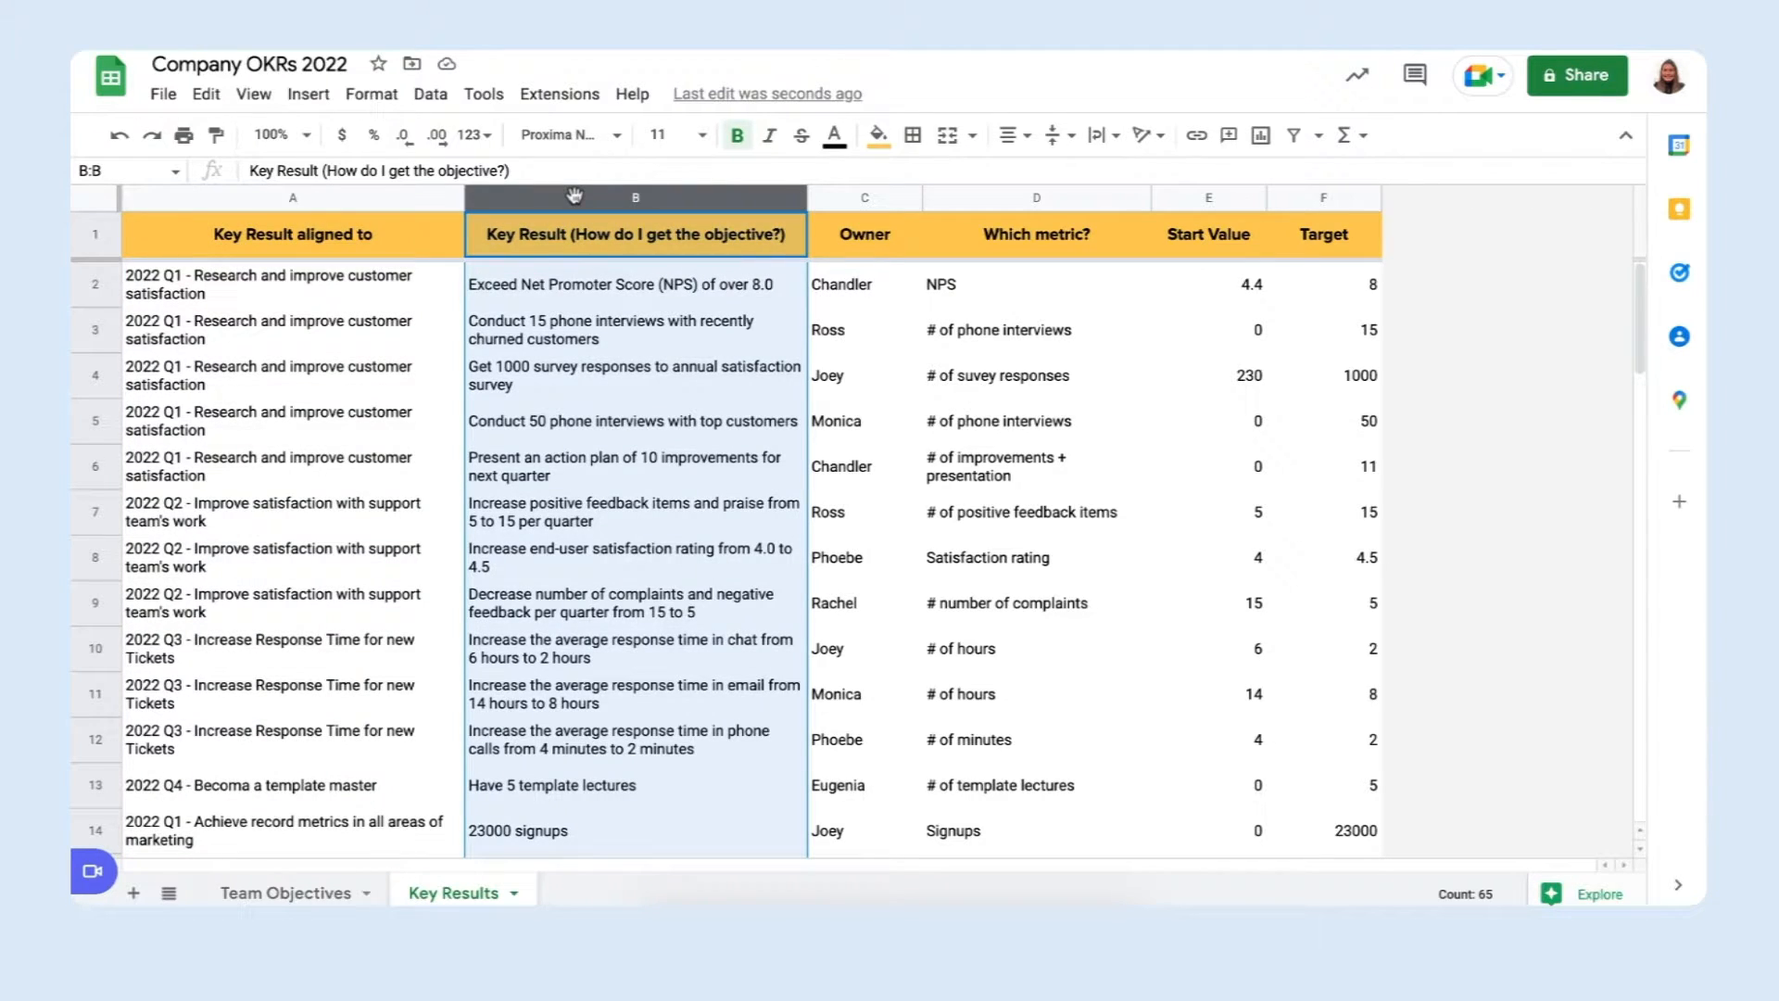
click(839, 197)
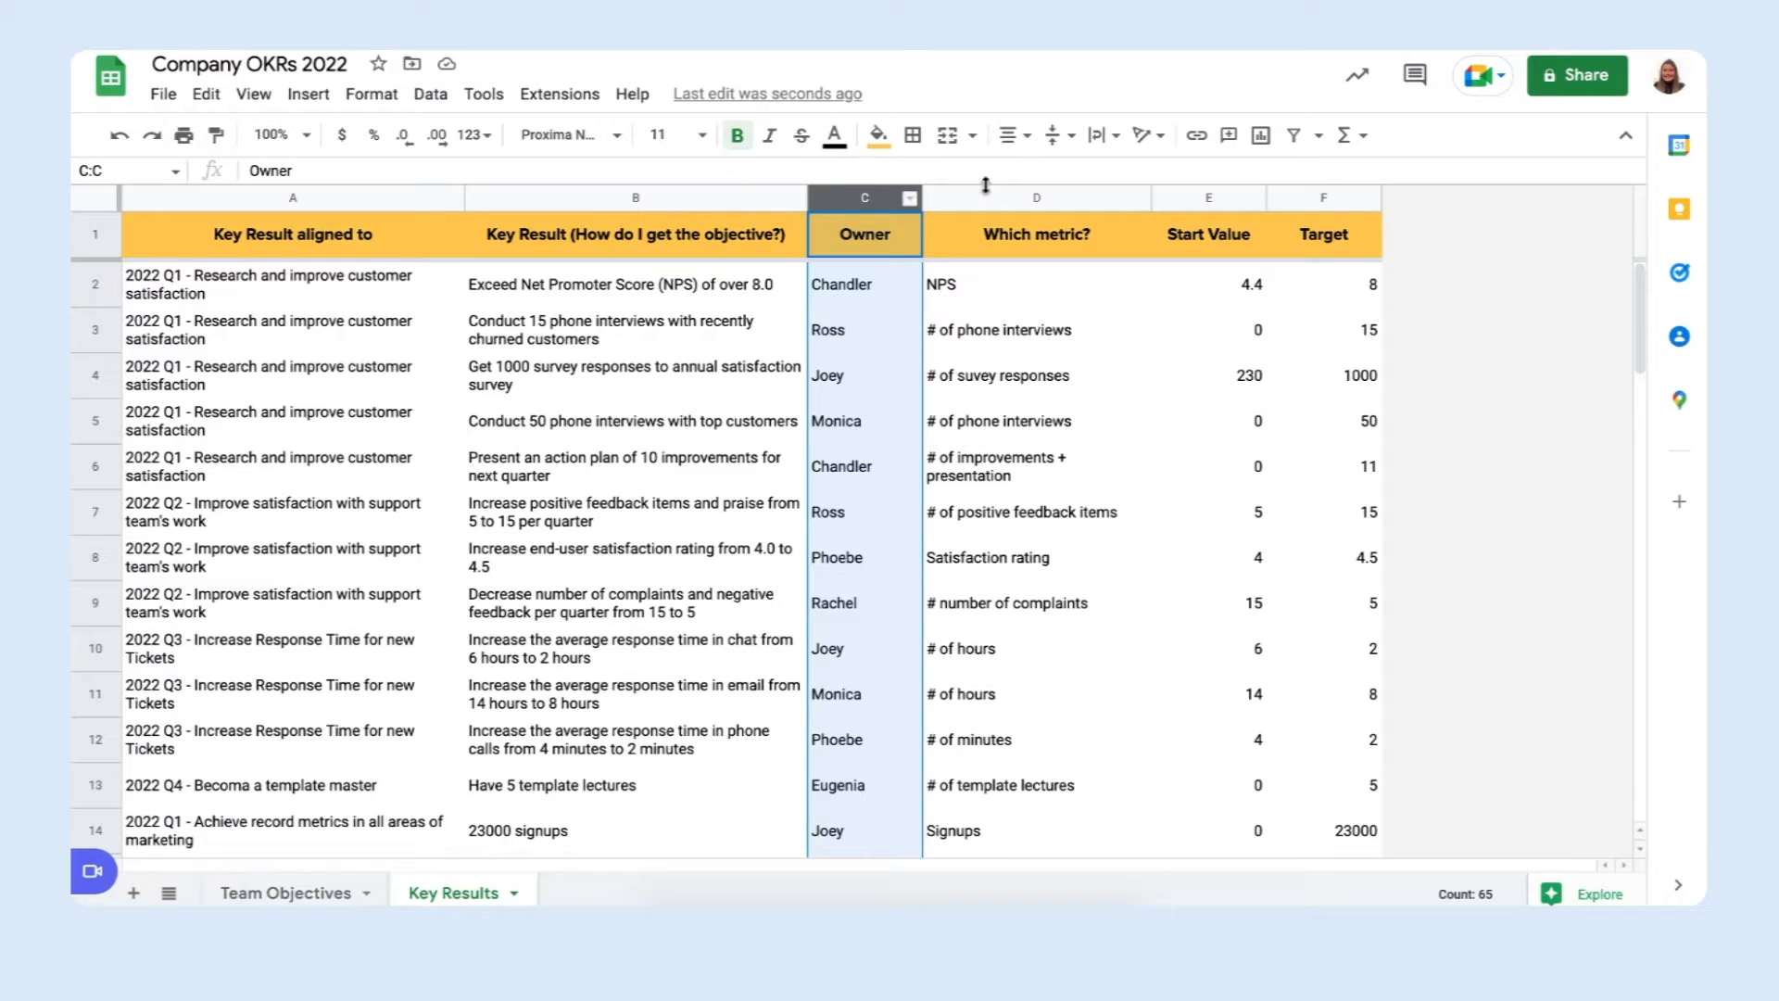
click(1002, 195)
click(1175, 195)
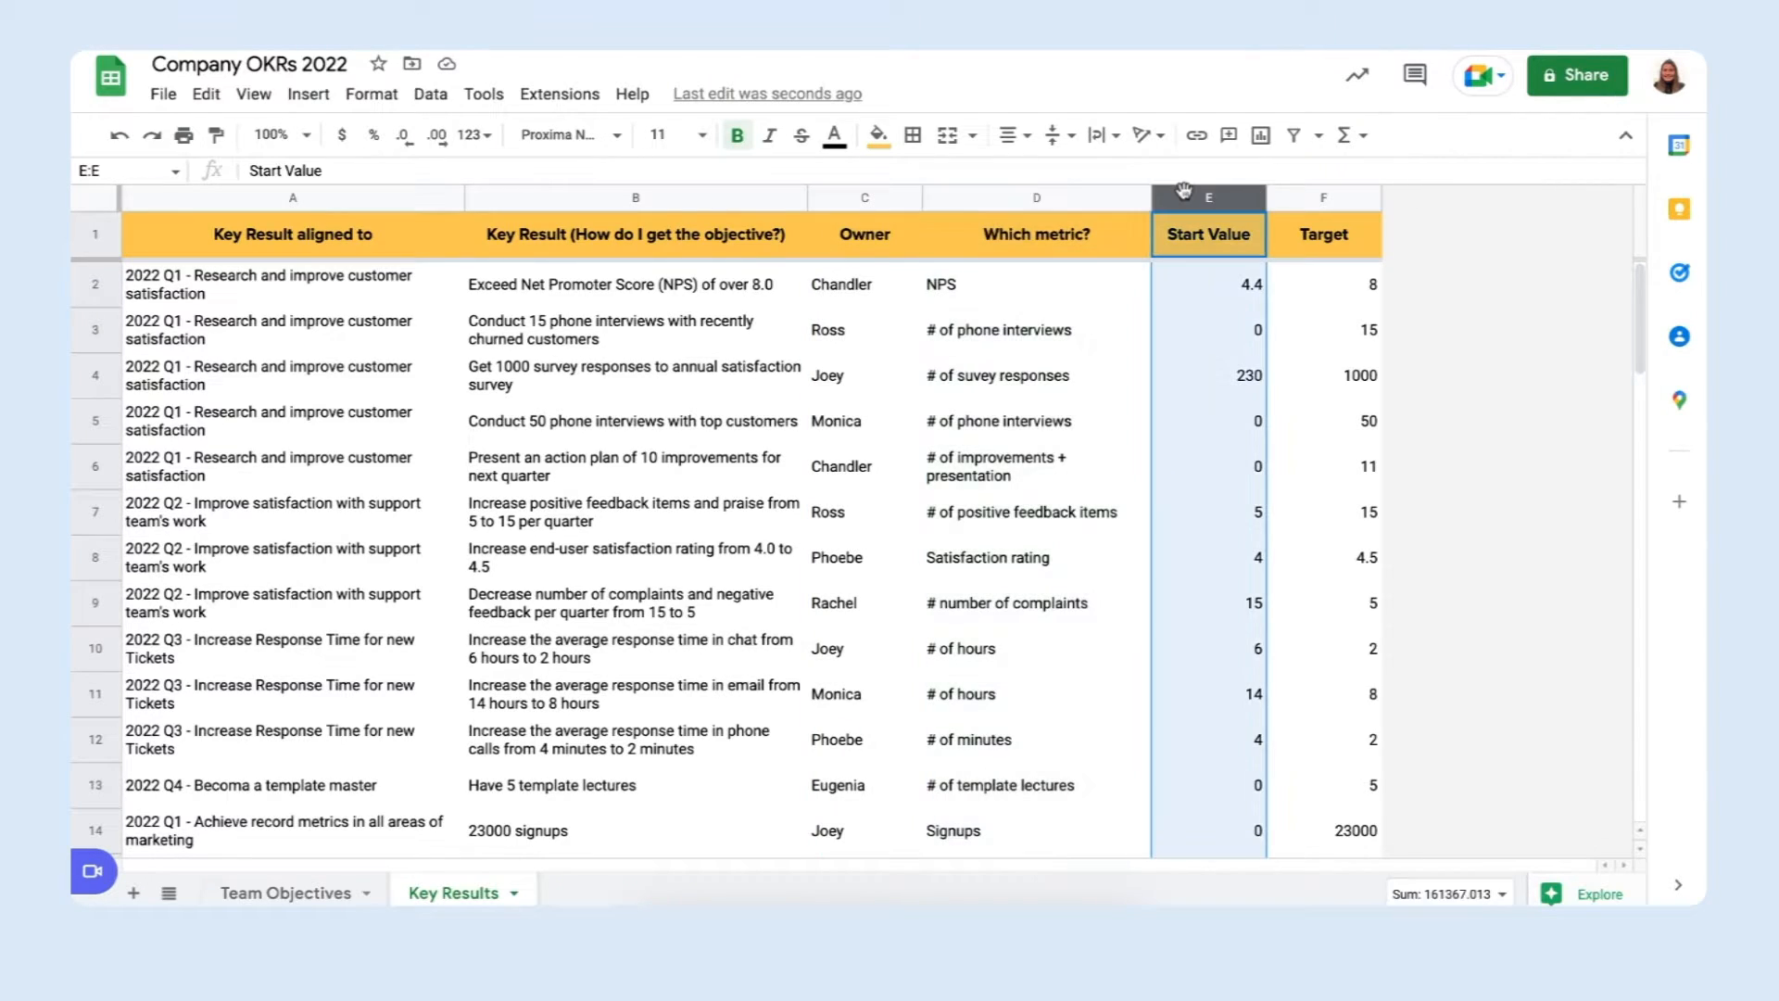
click(1335, 195)
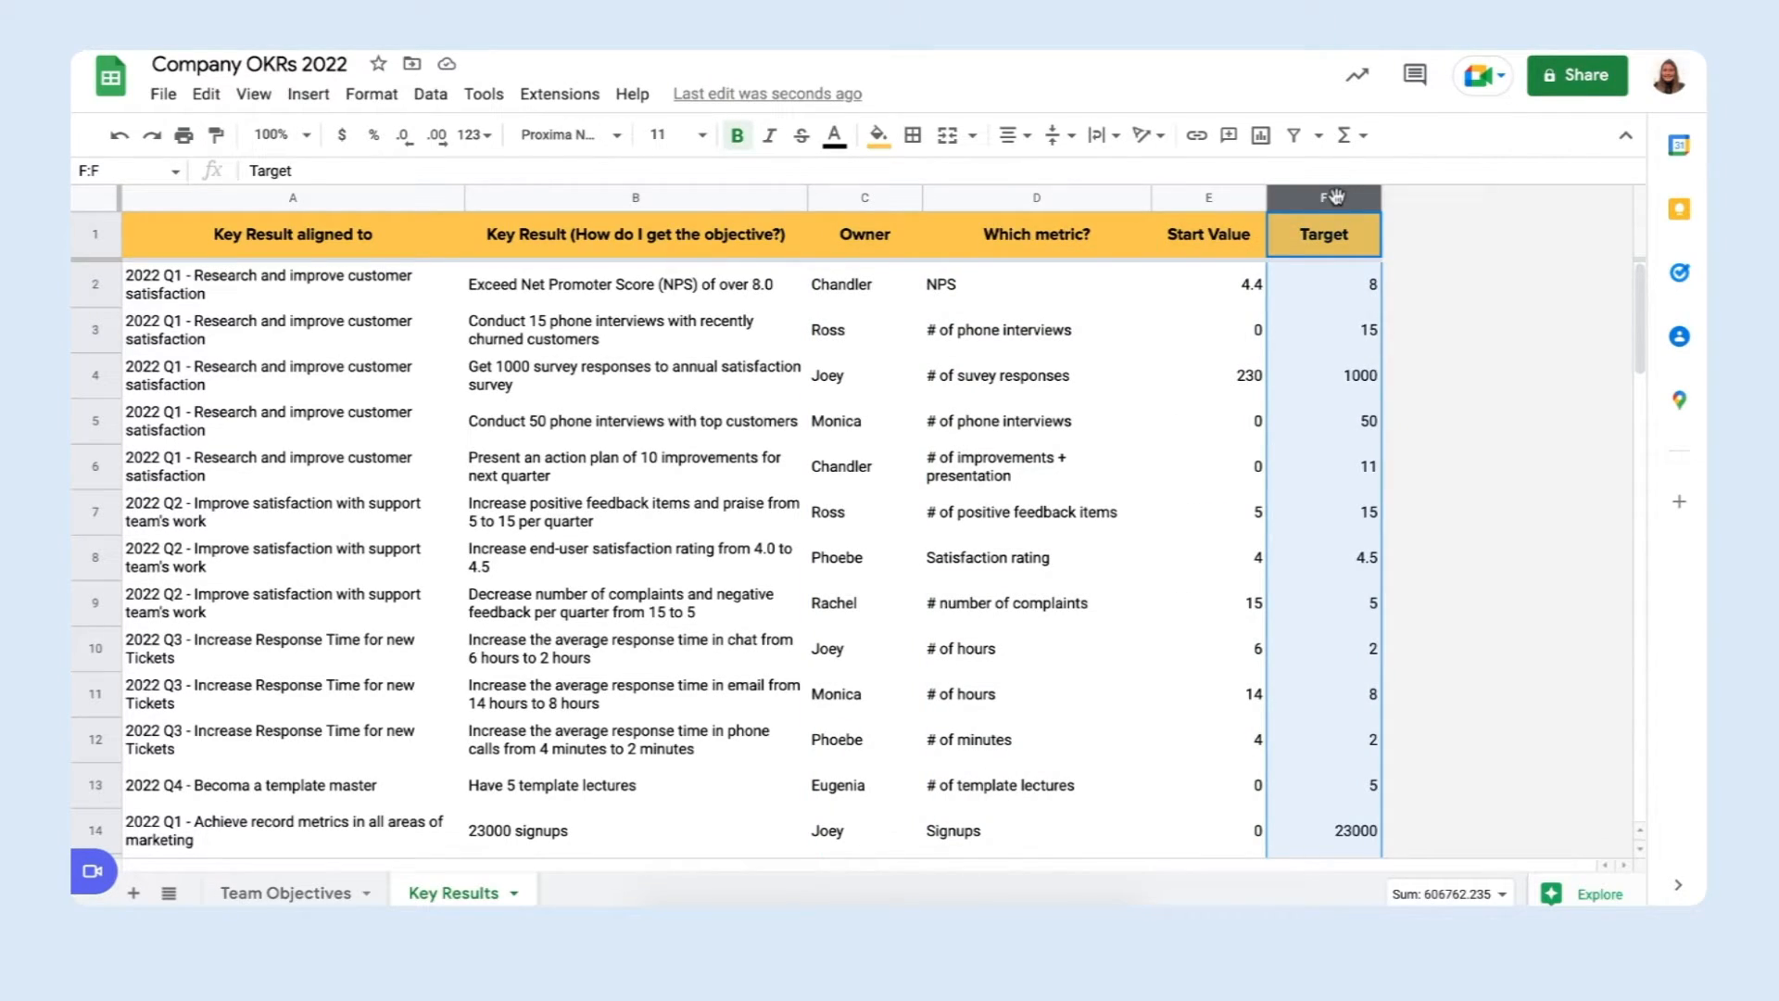
click(868, 197)
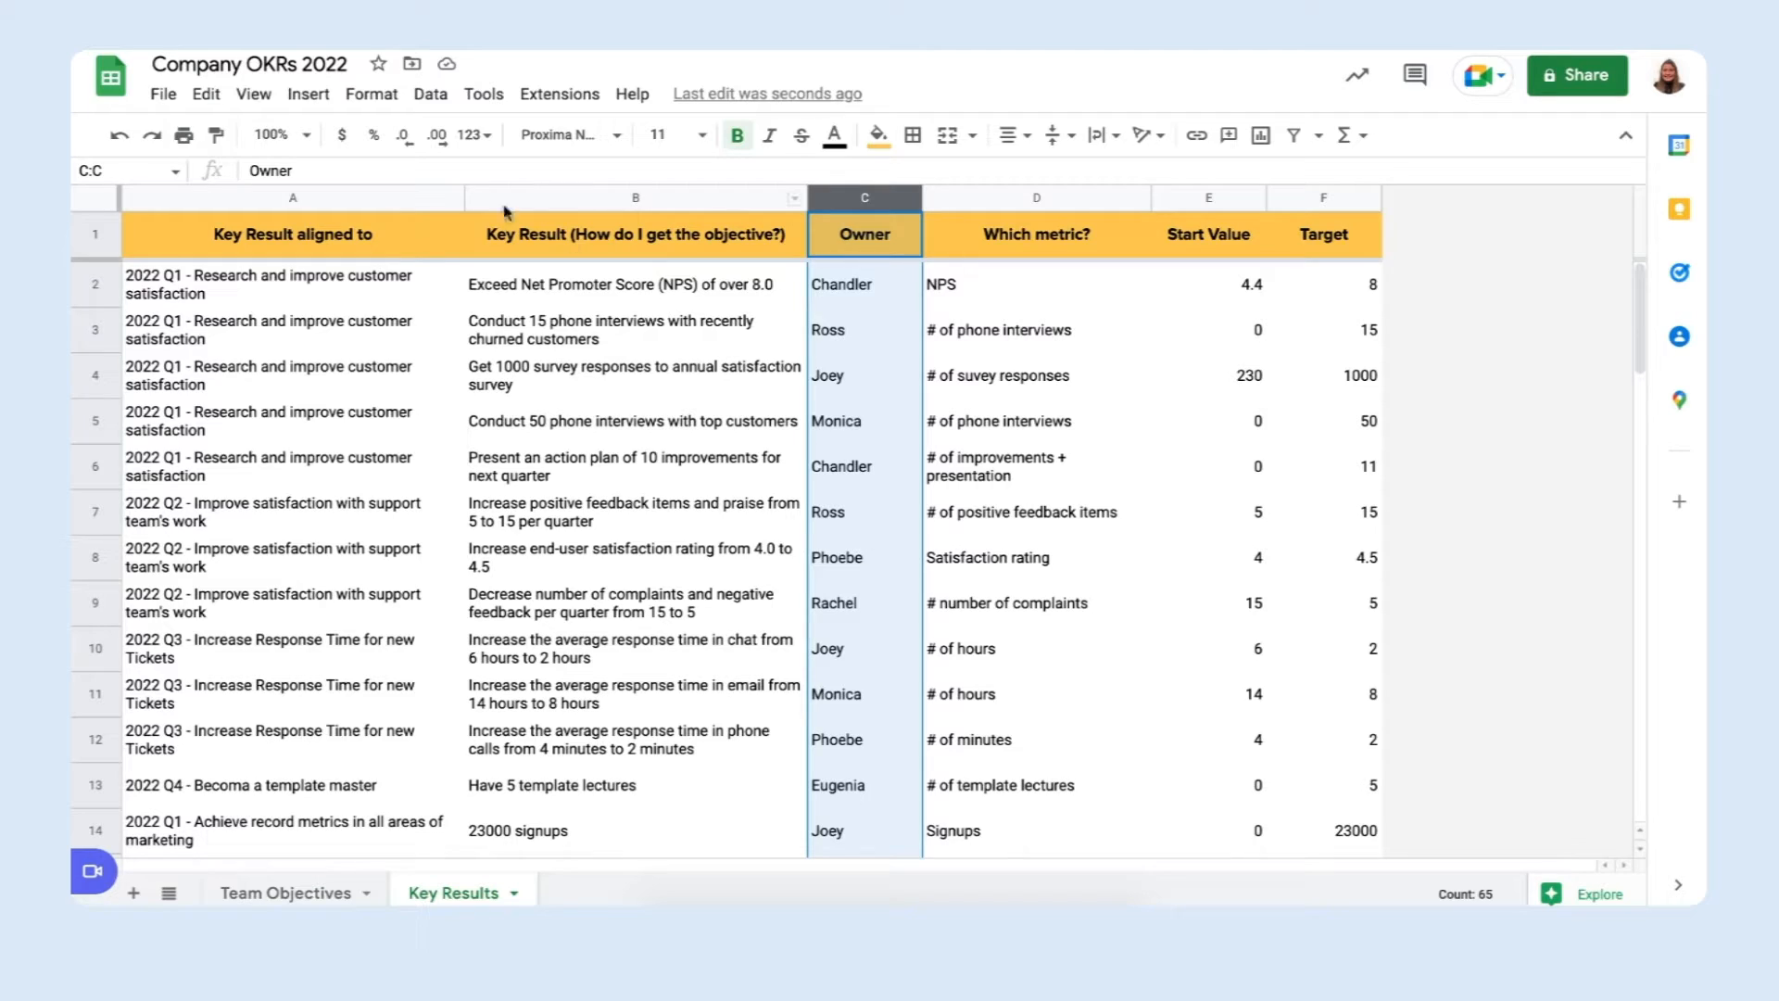
click(104, 198)
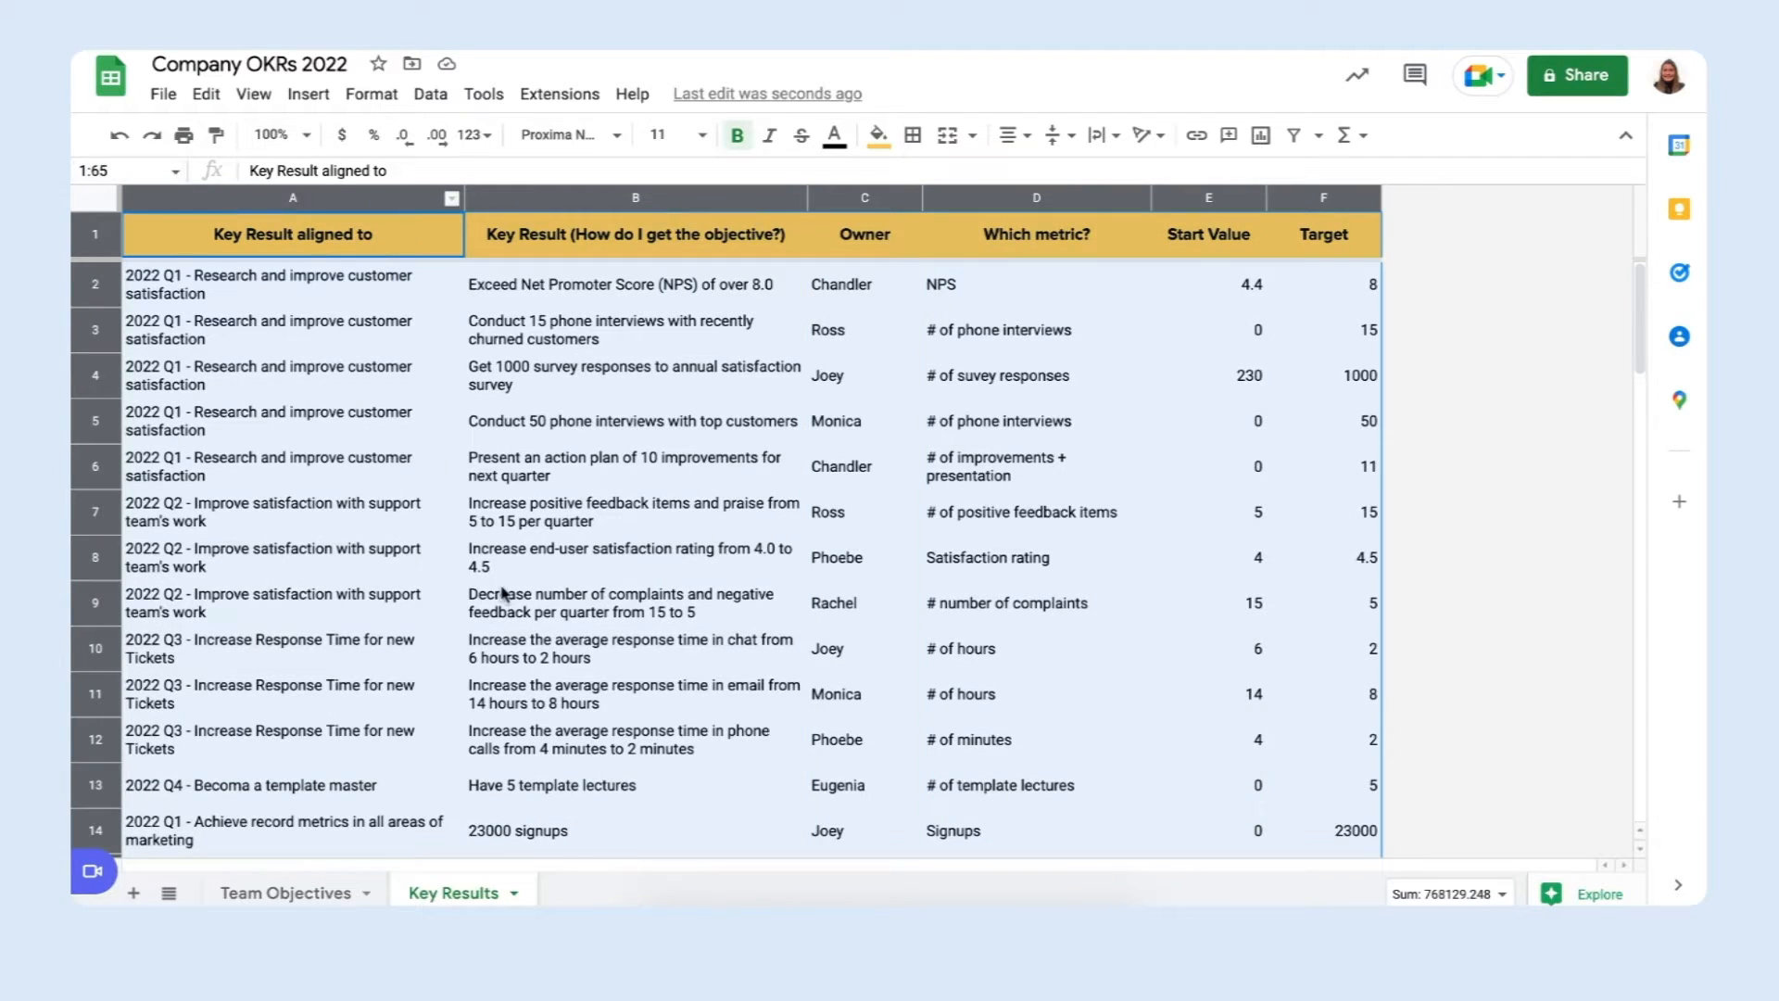
click(116, 285)
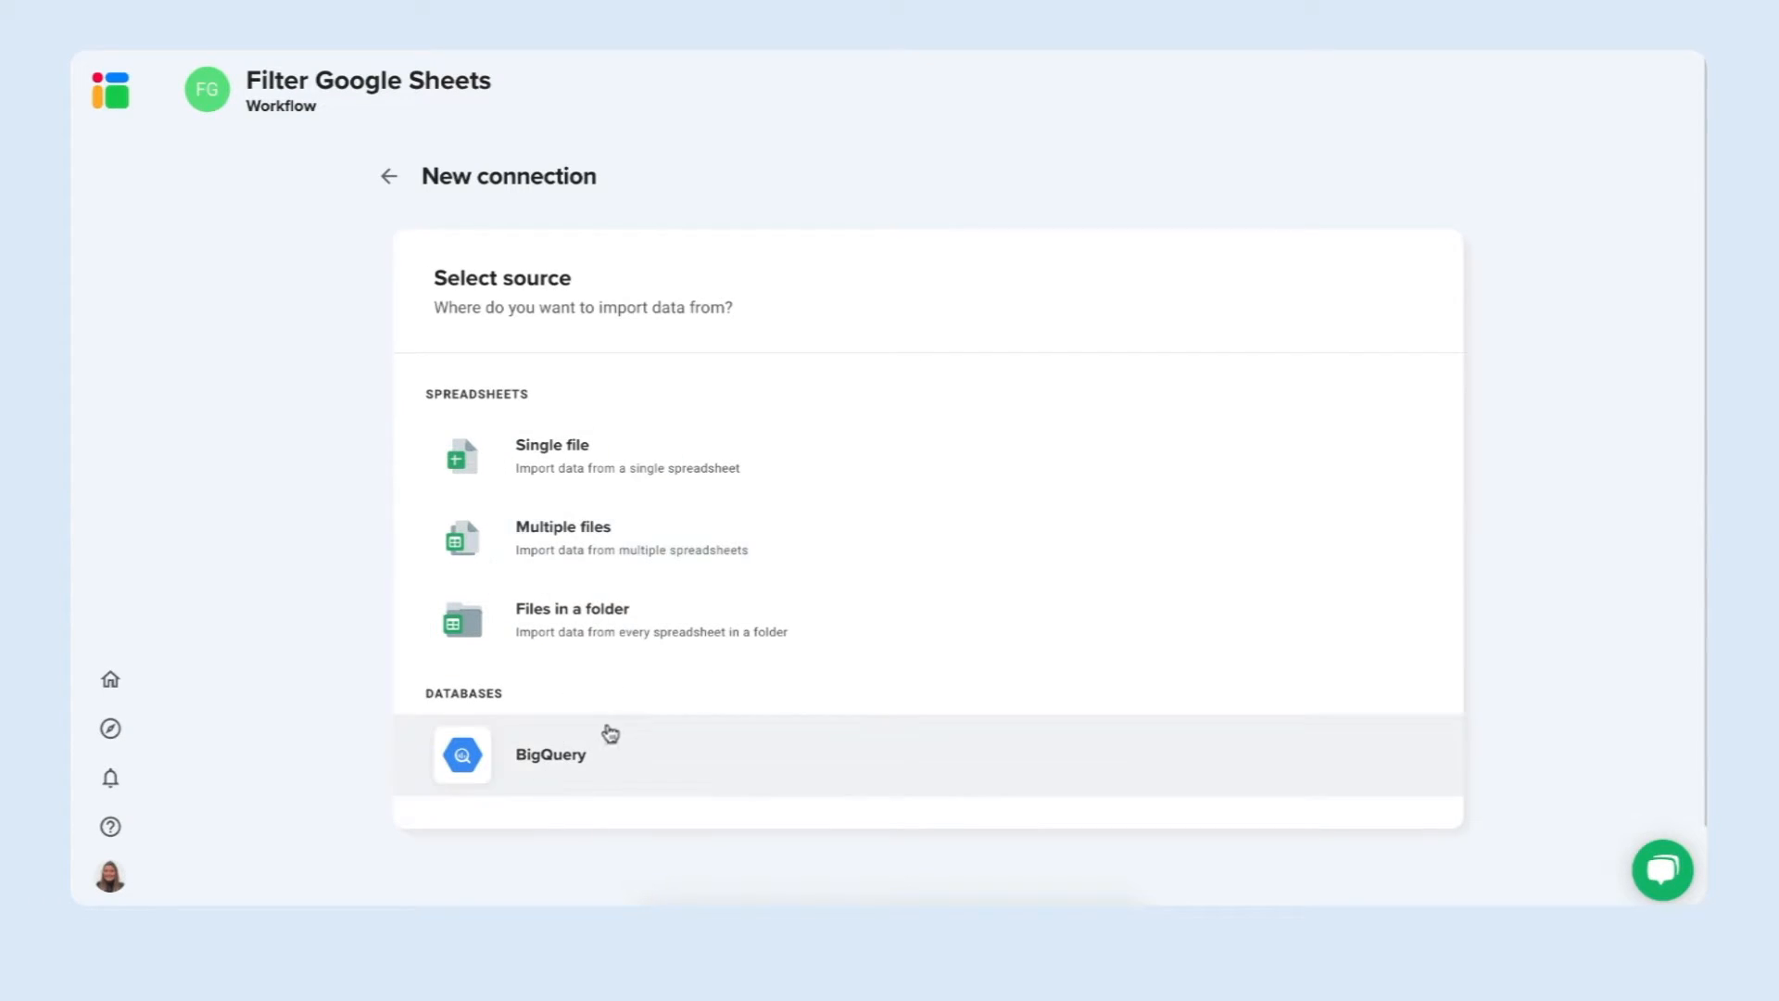
Back in Sheetgo, choose a single file as the connection source and select Company OKRs 2022 from Google Drive.
click(710, 463)
click(1257, 476)
click(898, 209)
text(Company OKRs 2022)
double_click(905, 350)
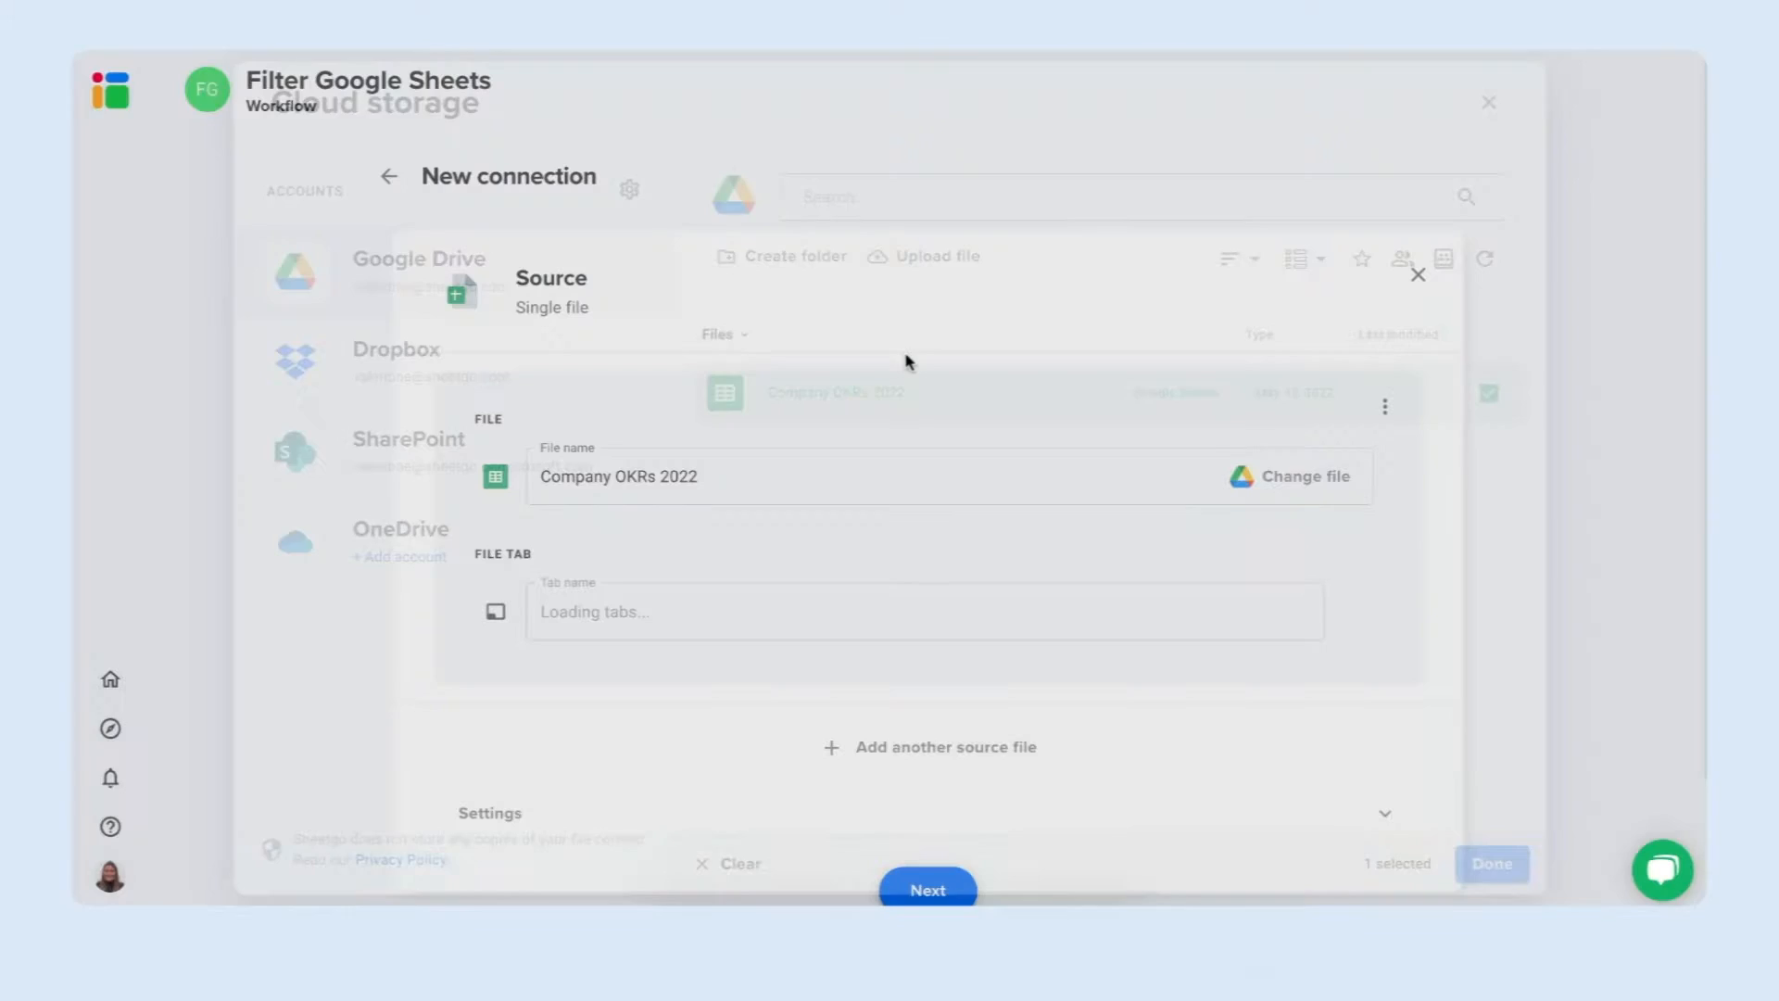
Set Key Results as the source file's tab and continue to the next stage of the connection.
click(837, 622)
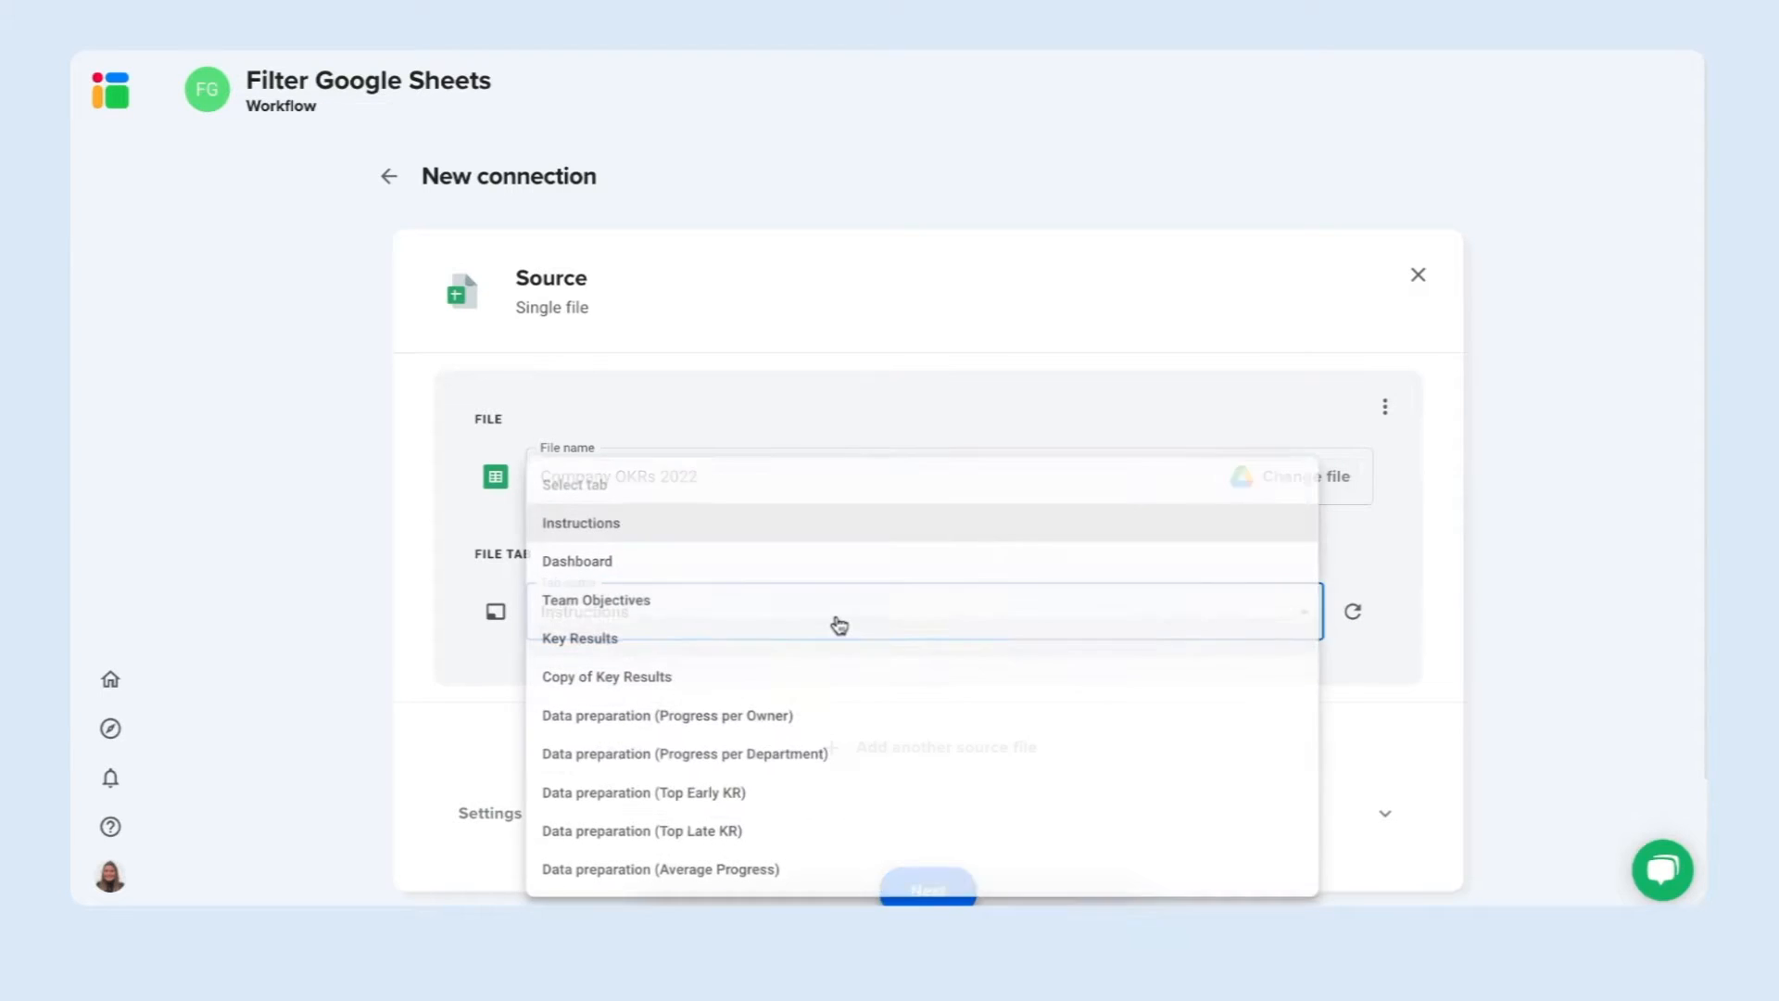
click(832, 653)
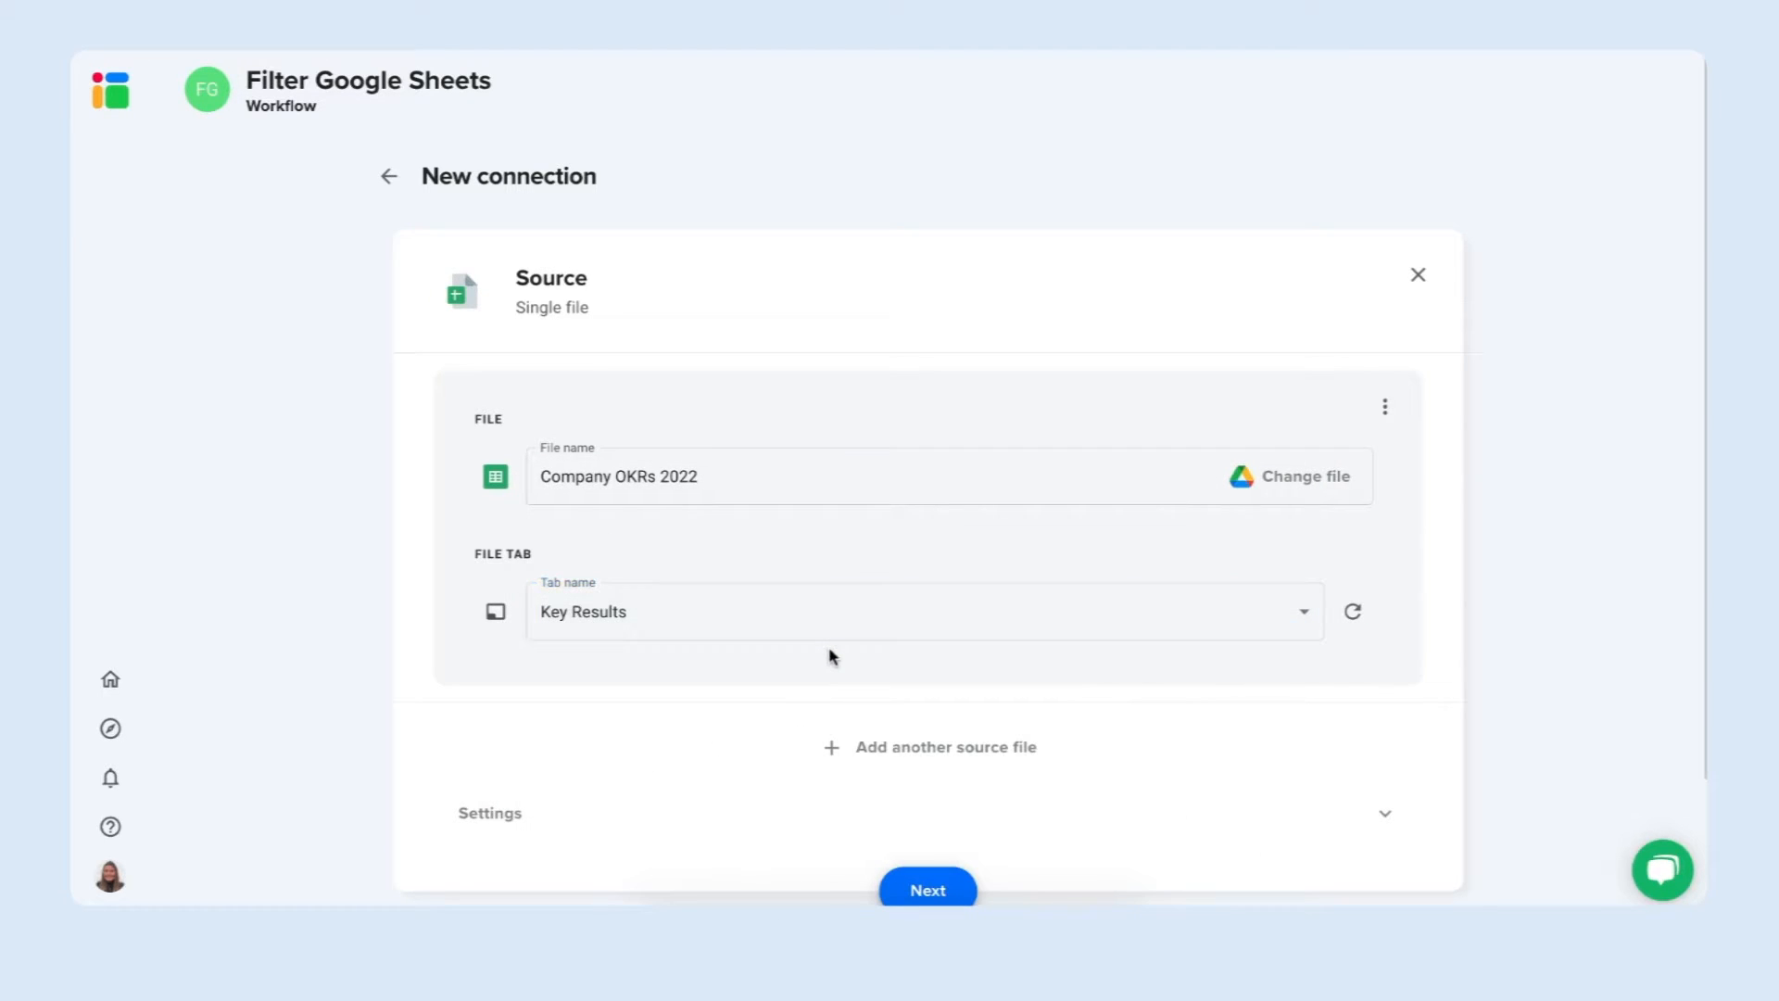
scroll(831, 655, down, 1)
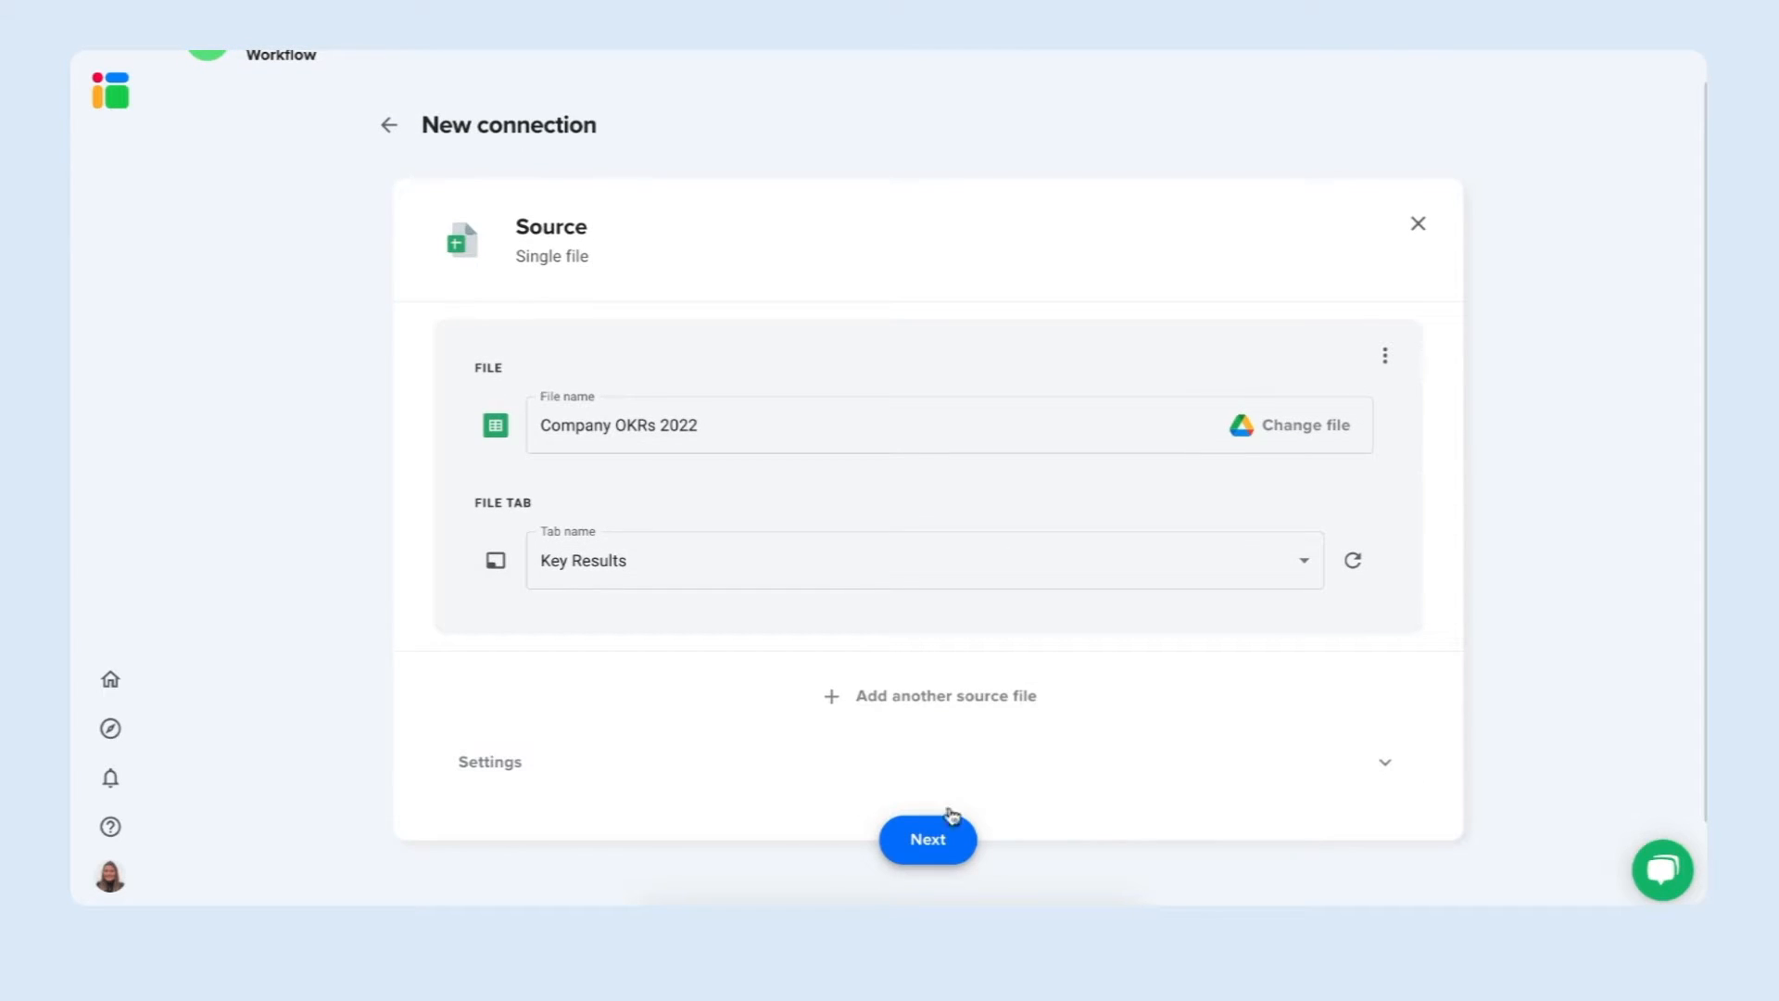
click(924, 839)
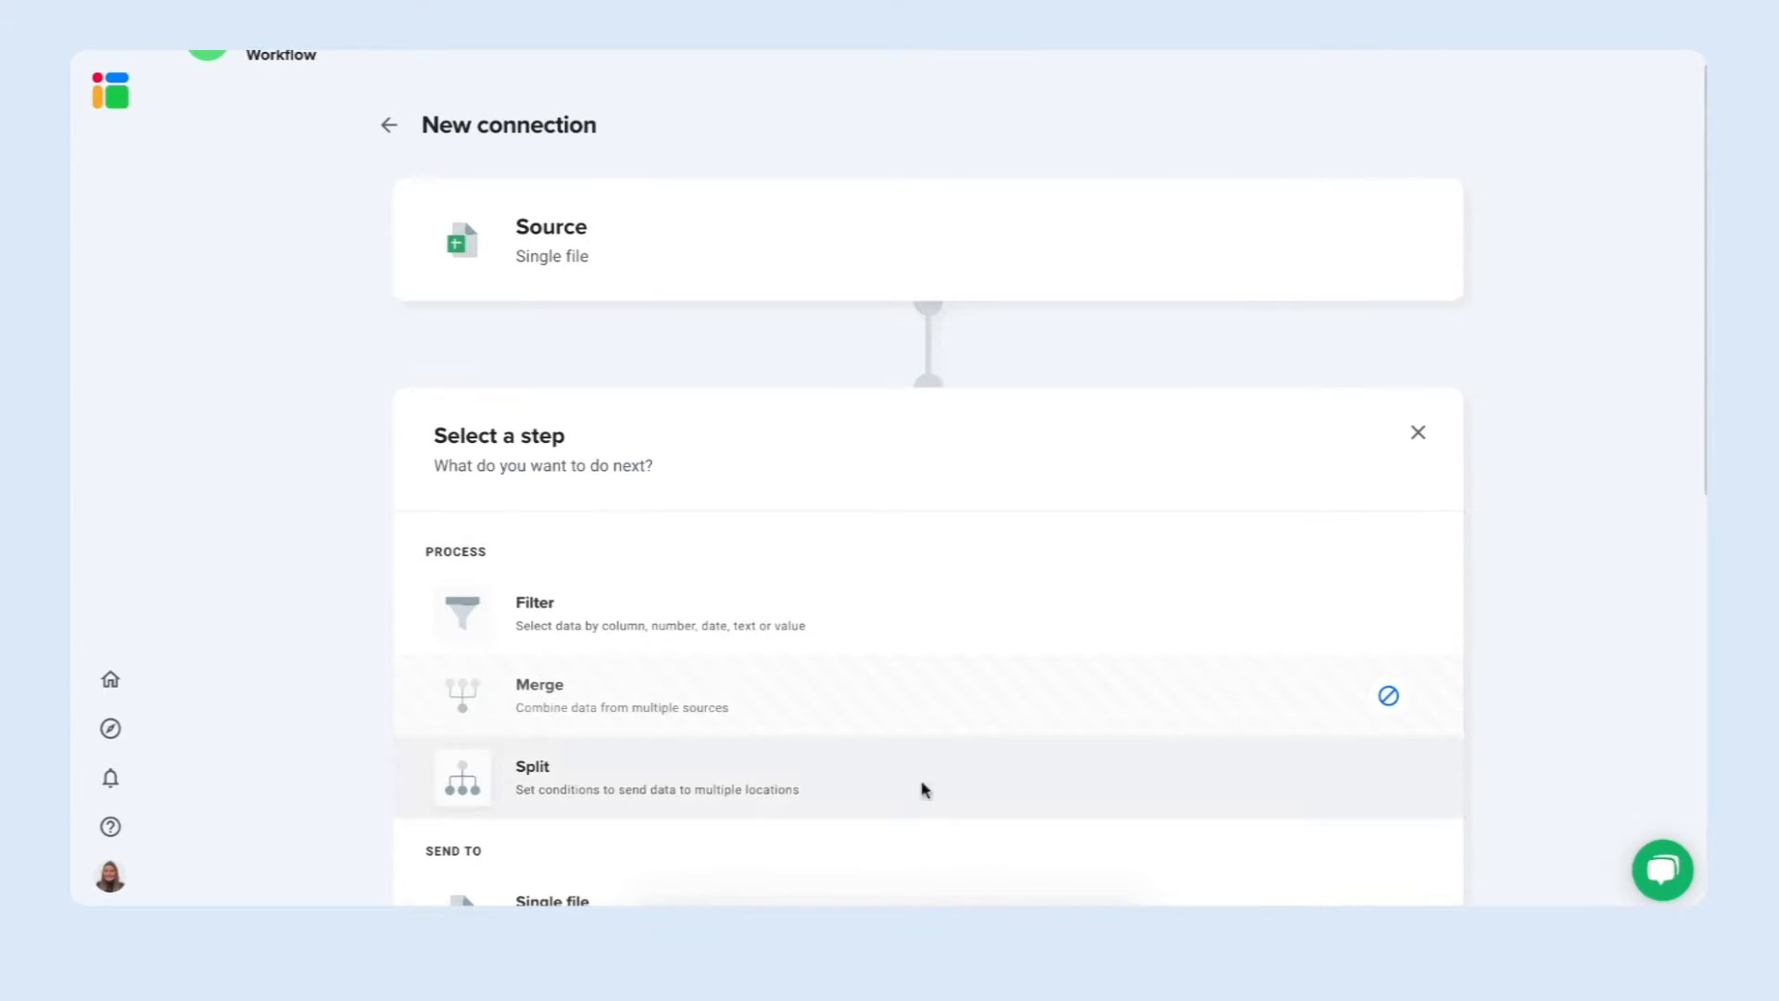
Add a Filter step of the Condition type to the connection.
scroll(1155, 436, down, 2)
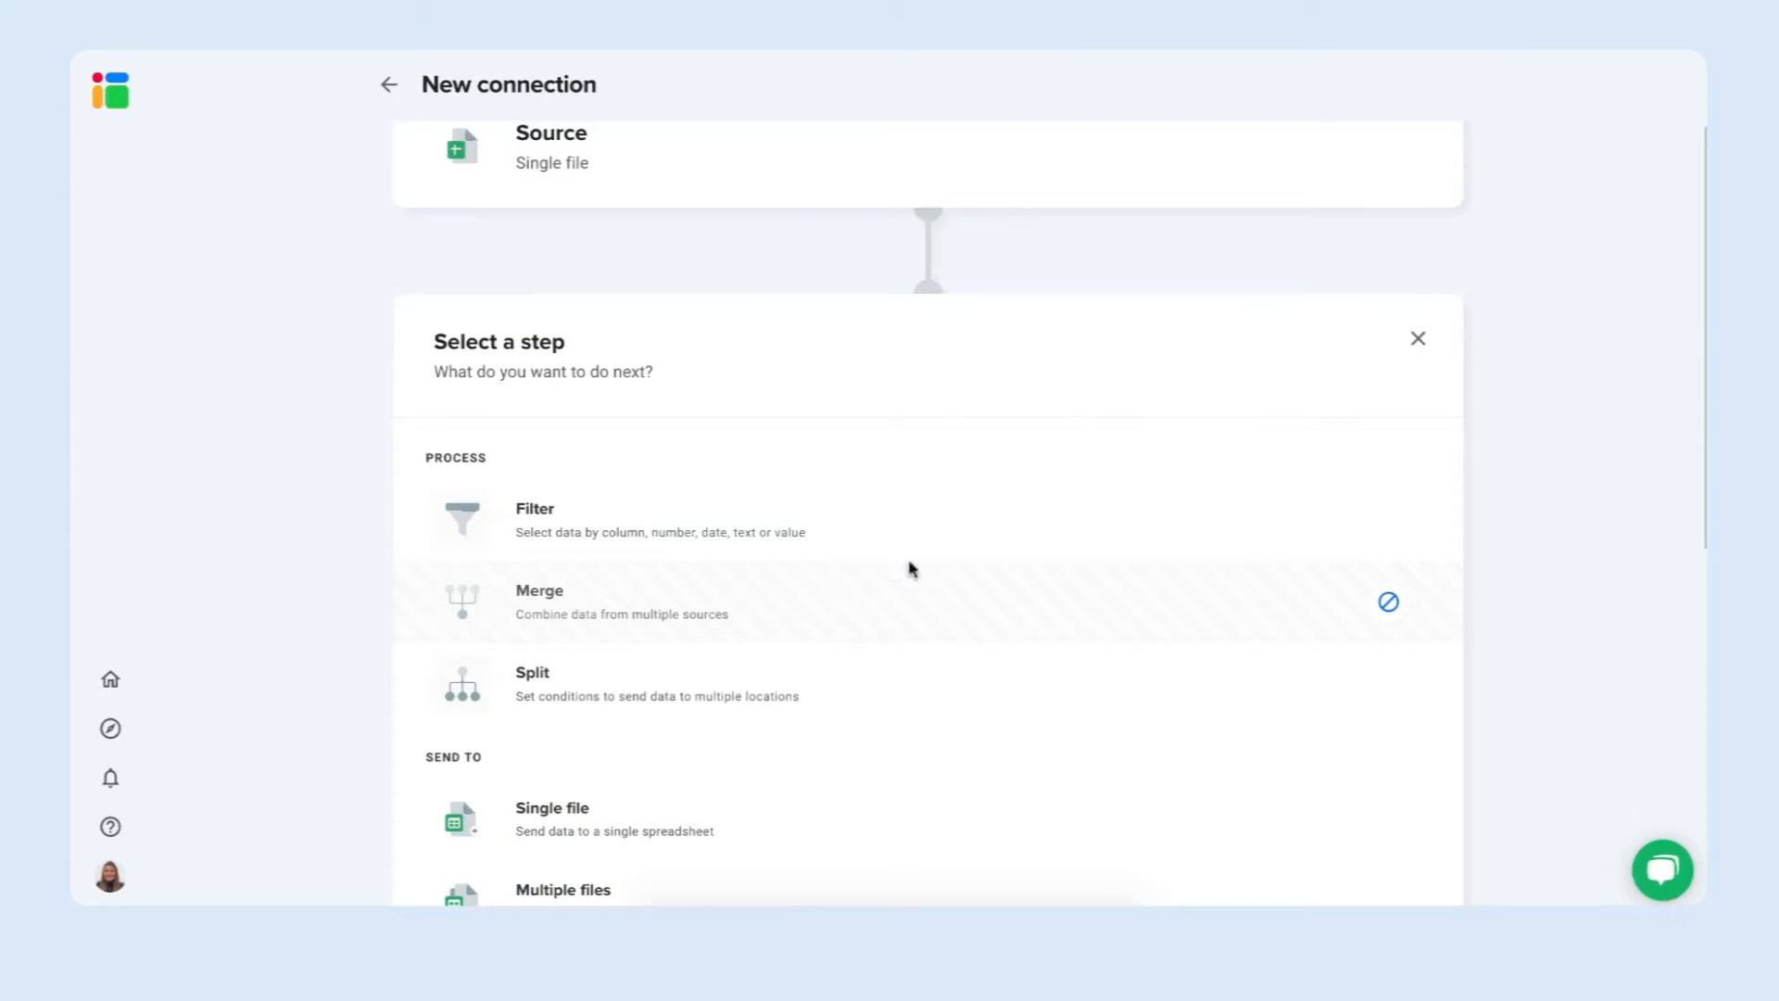
click(842, 531)
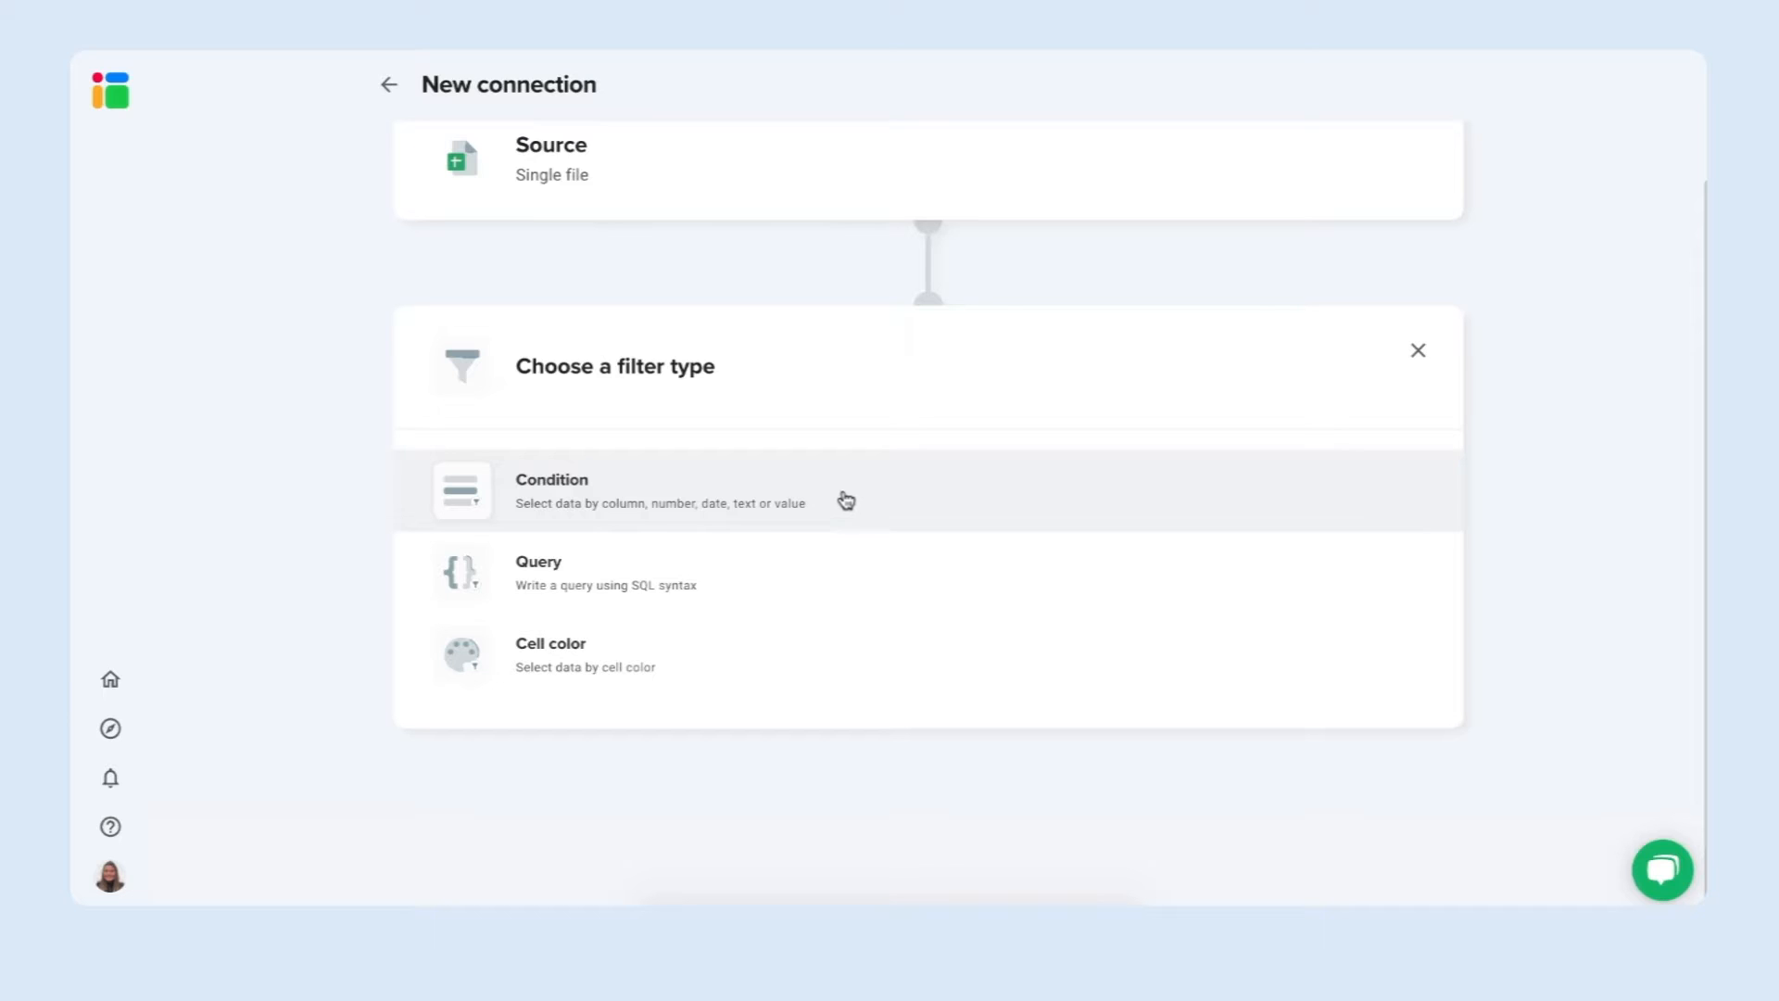
click(848, 498)
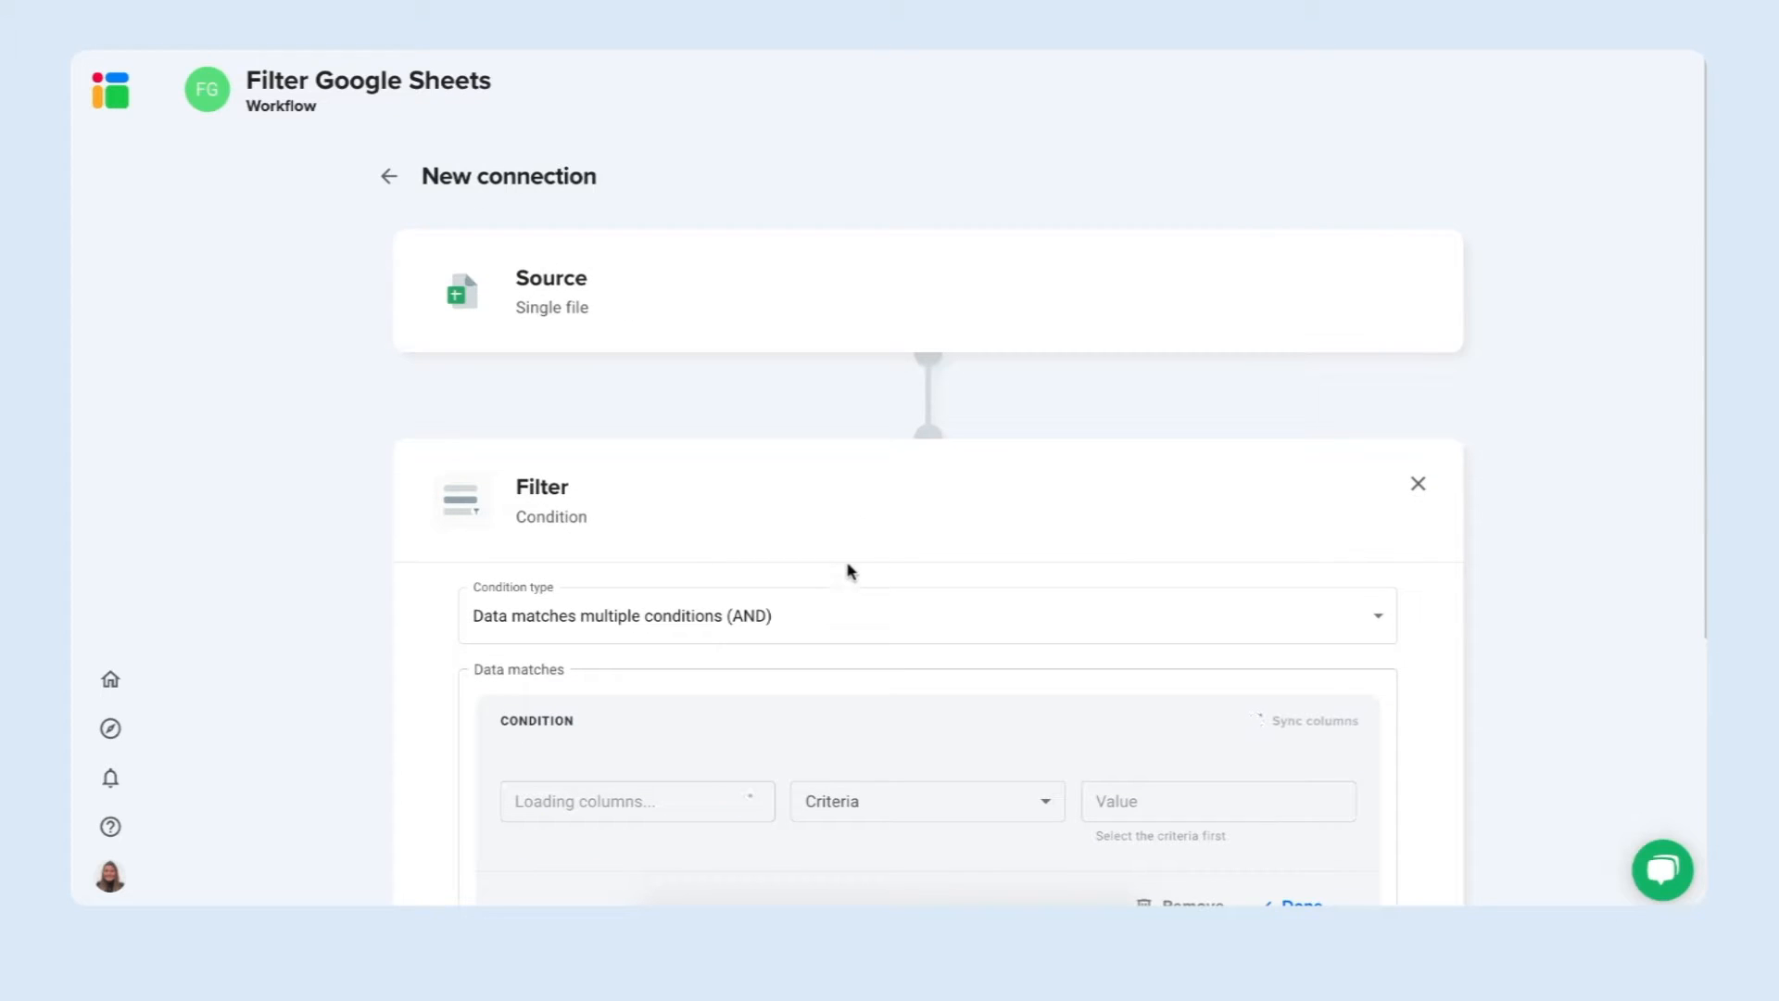
Define the filter condition so Column C : Owner uses Text is exactly with the name of the owner in the first data row.
scroll(718, 445, down, 3)
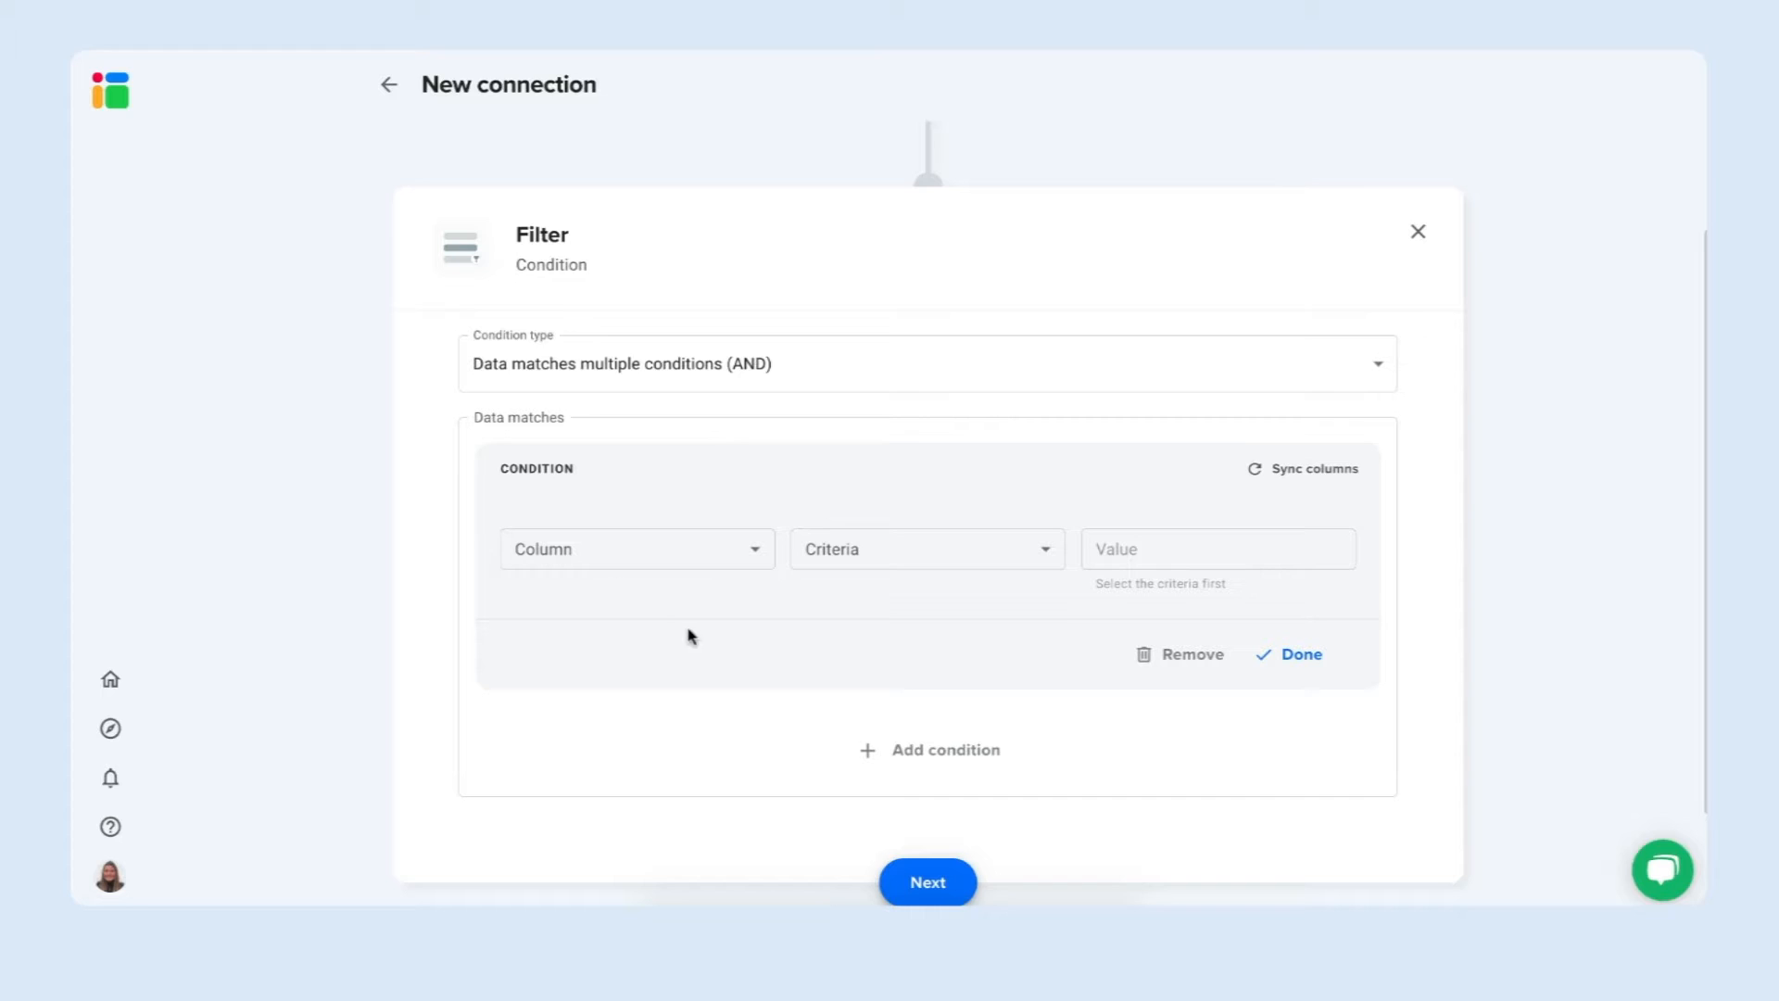
click(623, 552)
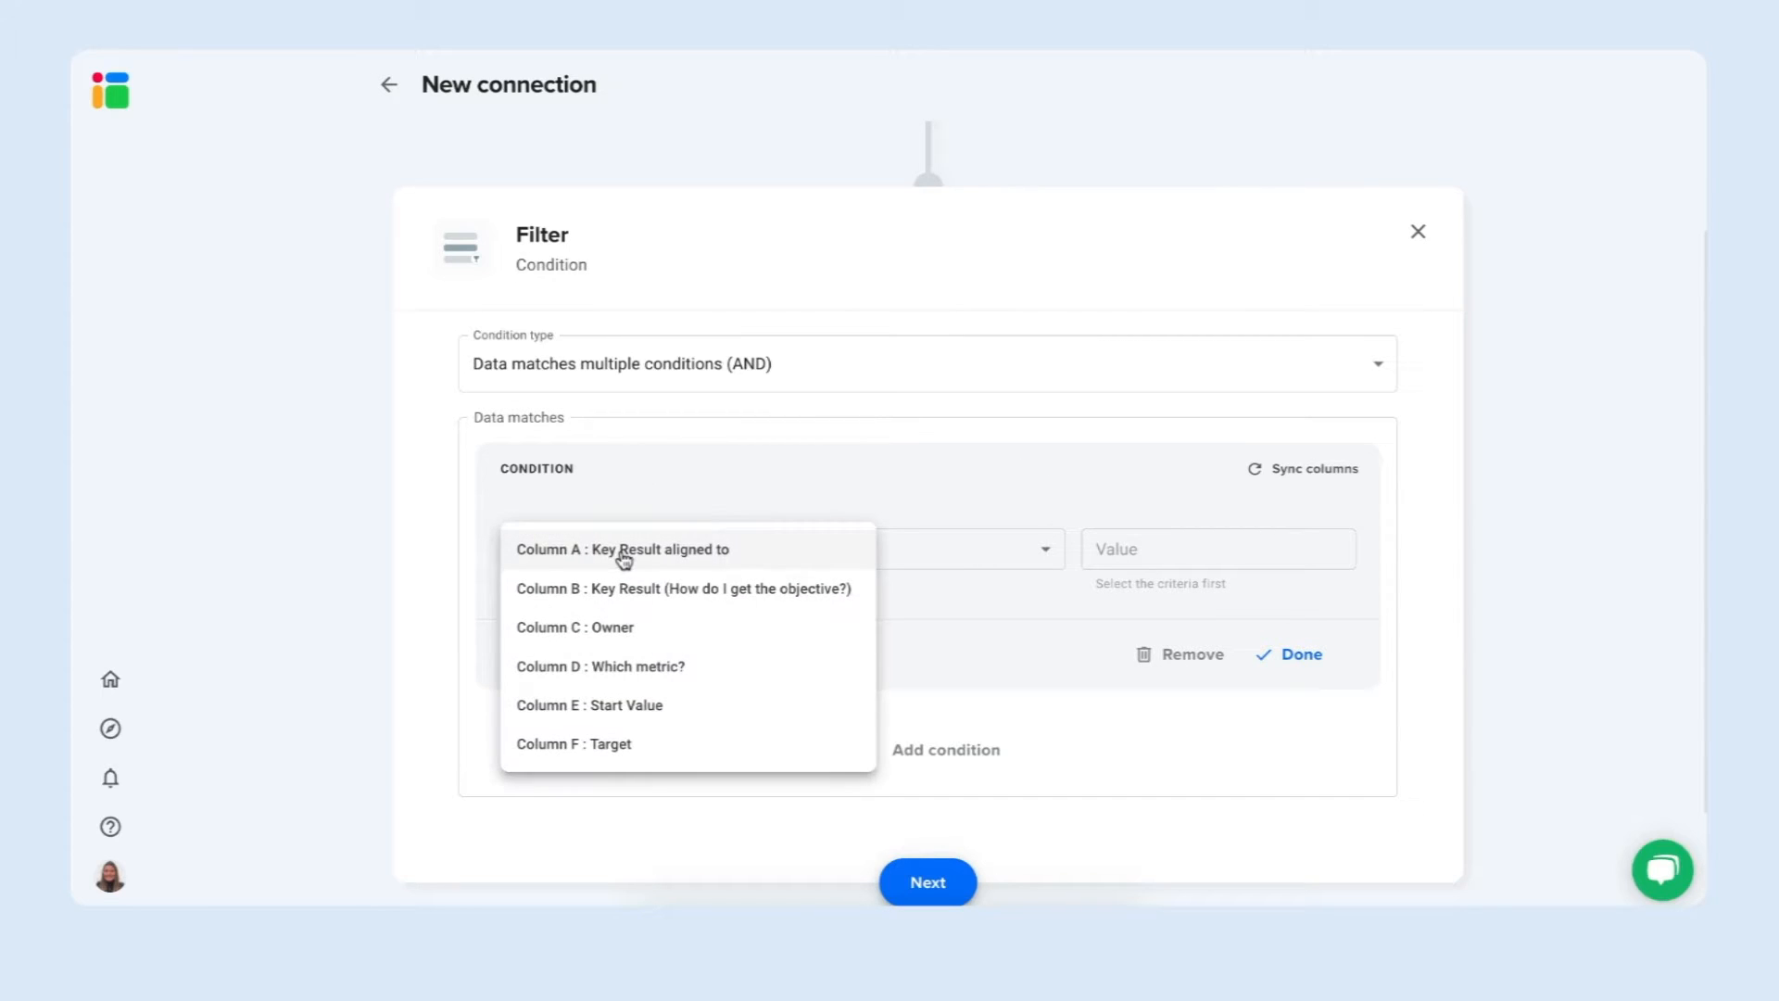
click(617, 639)
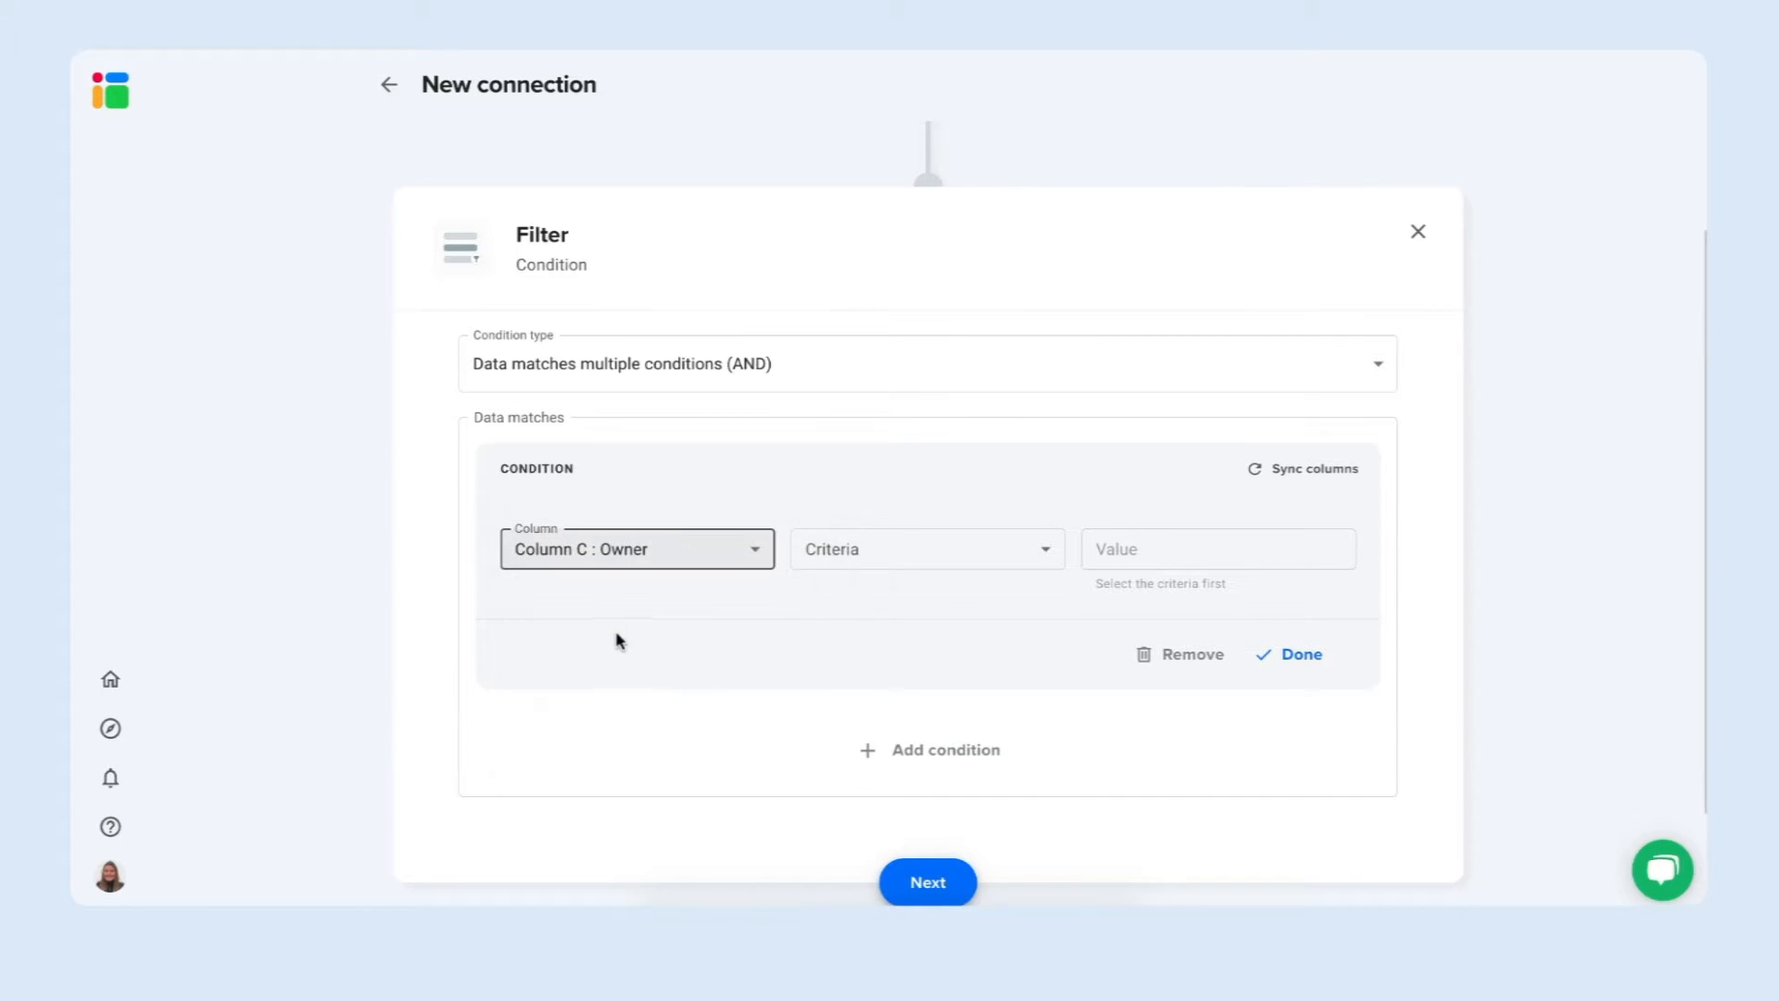
click(896, 557)
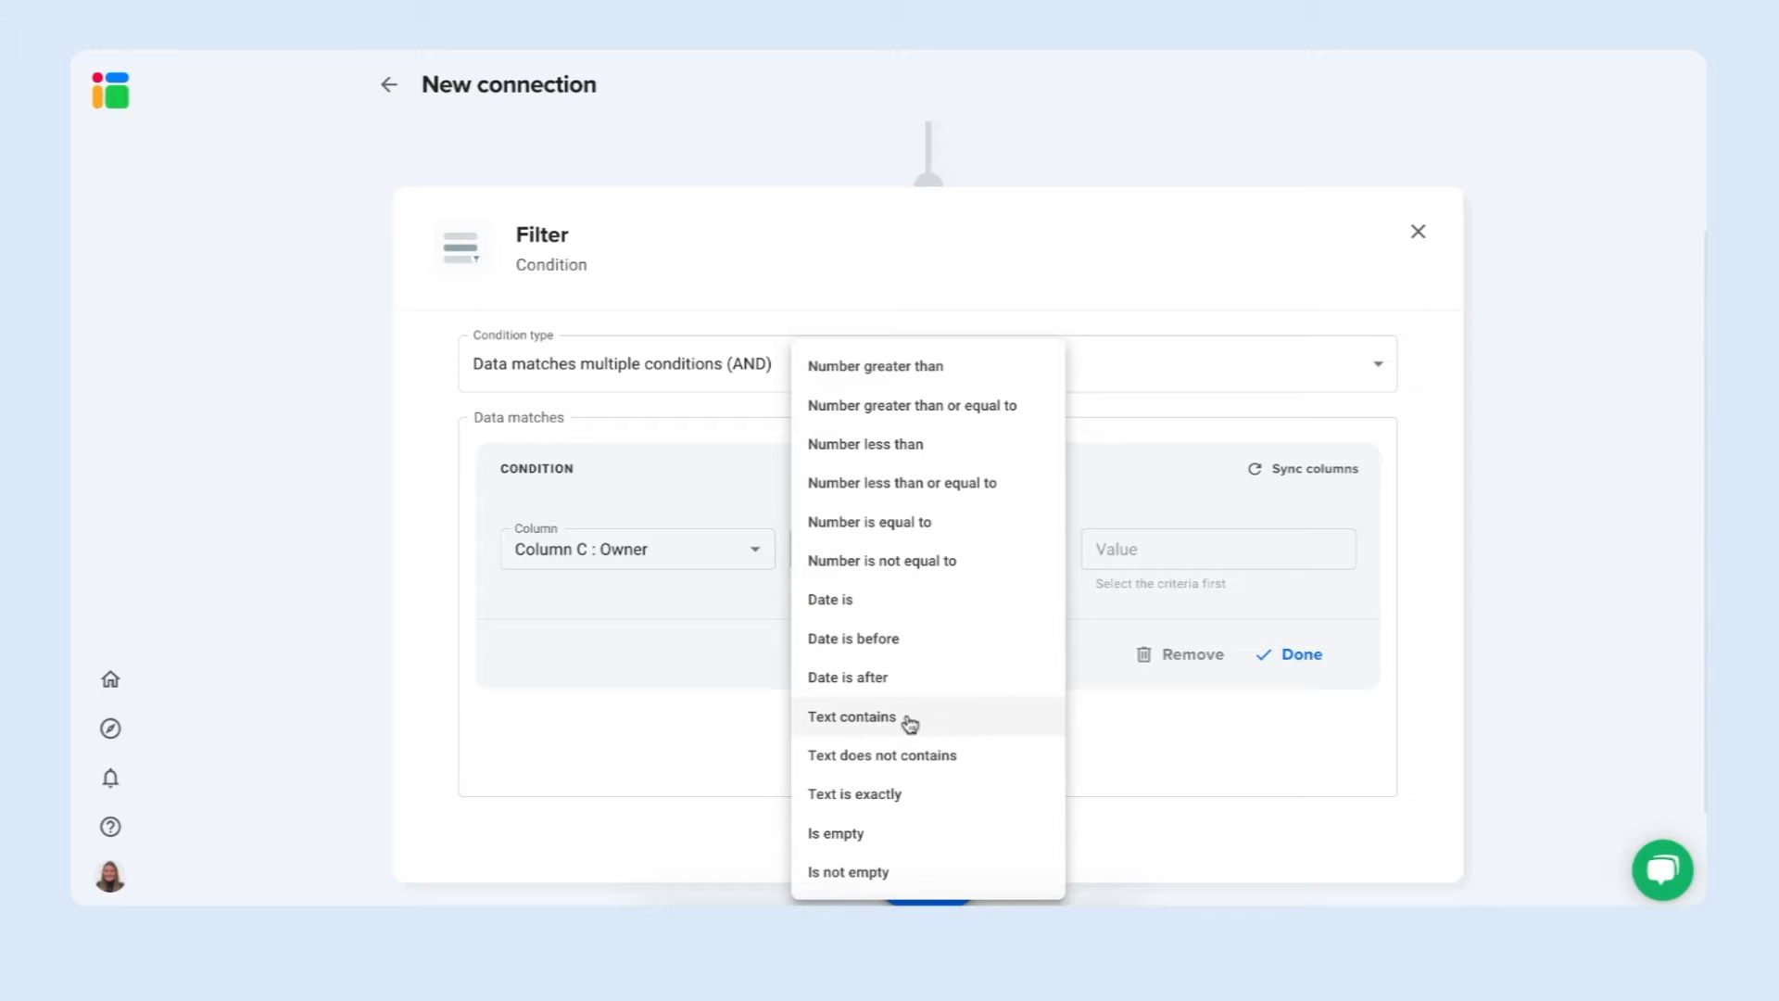
click(887, 791)
click(1102, 553)
text(Chand)
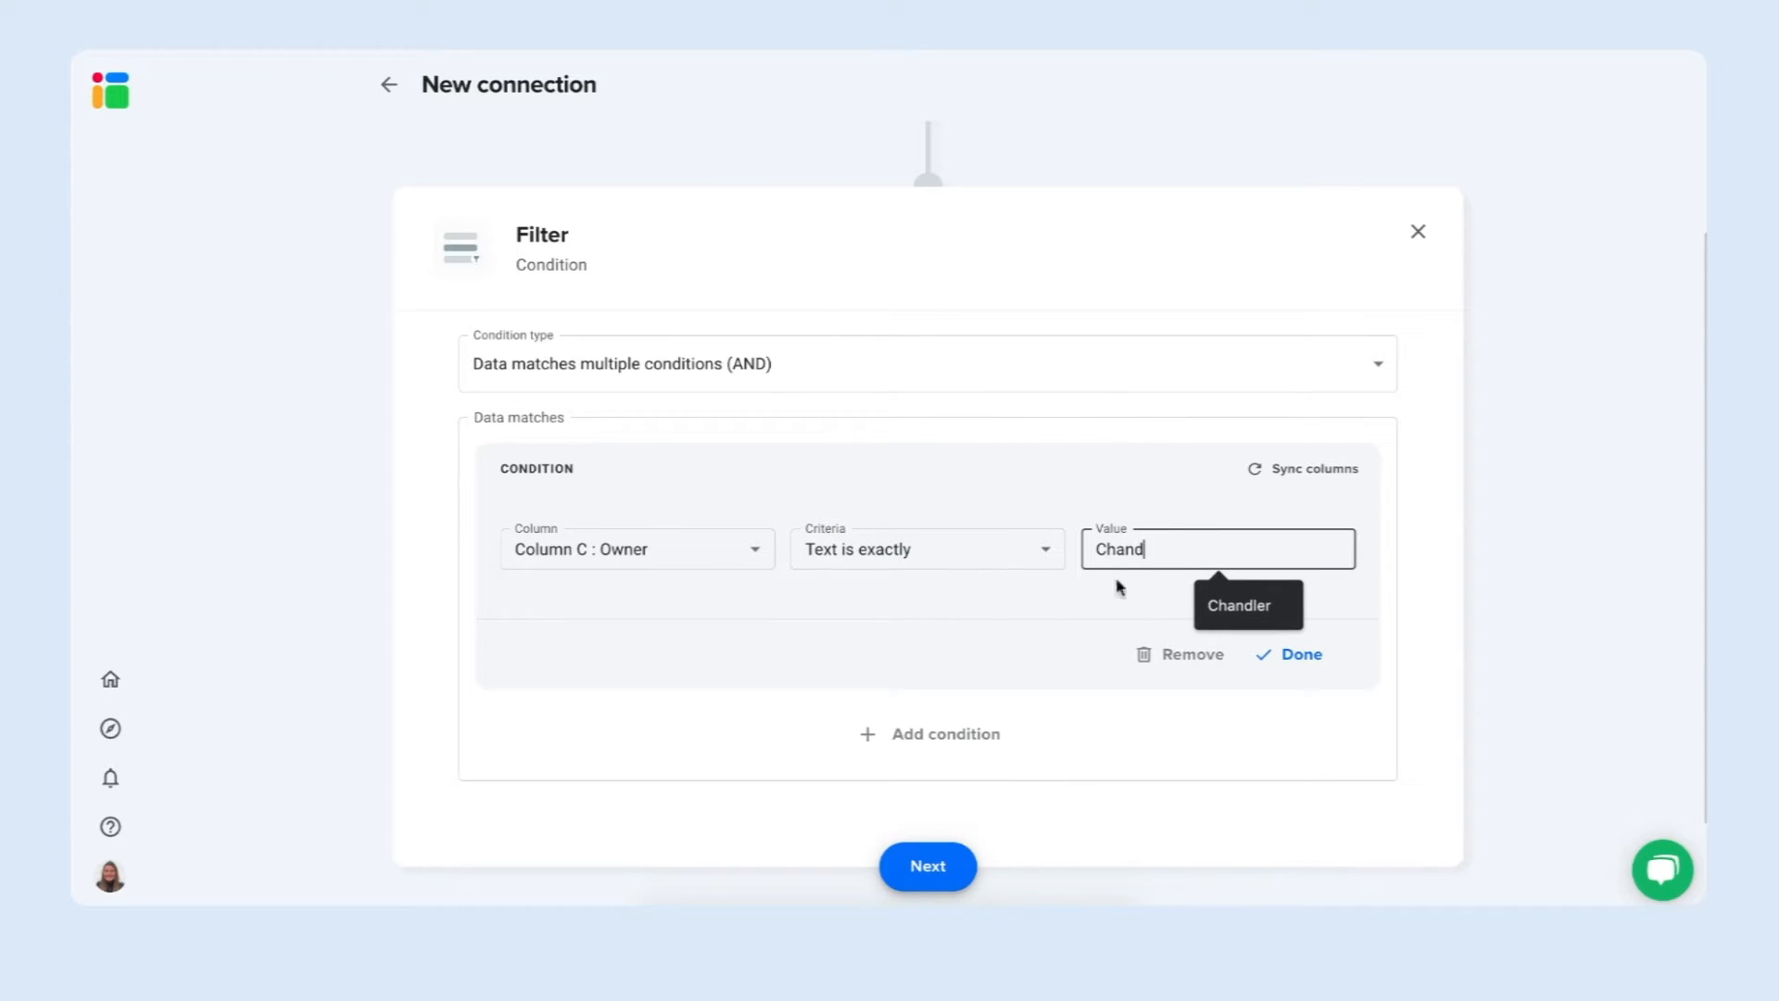
click(1240, 605)
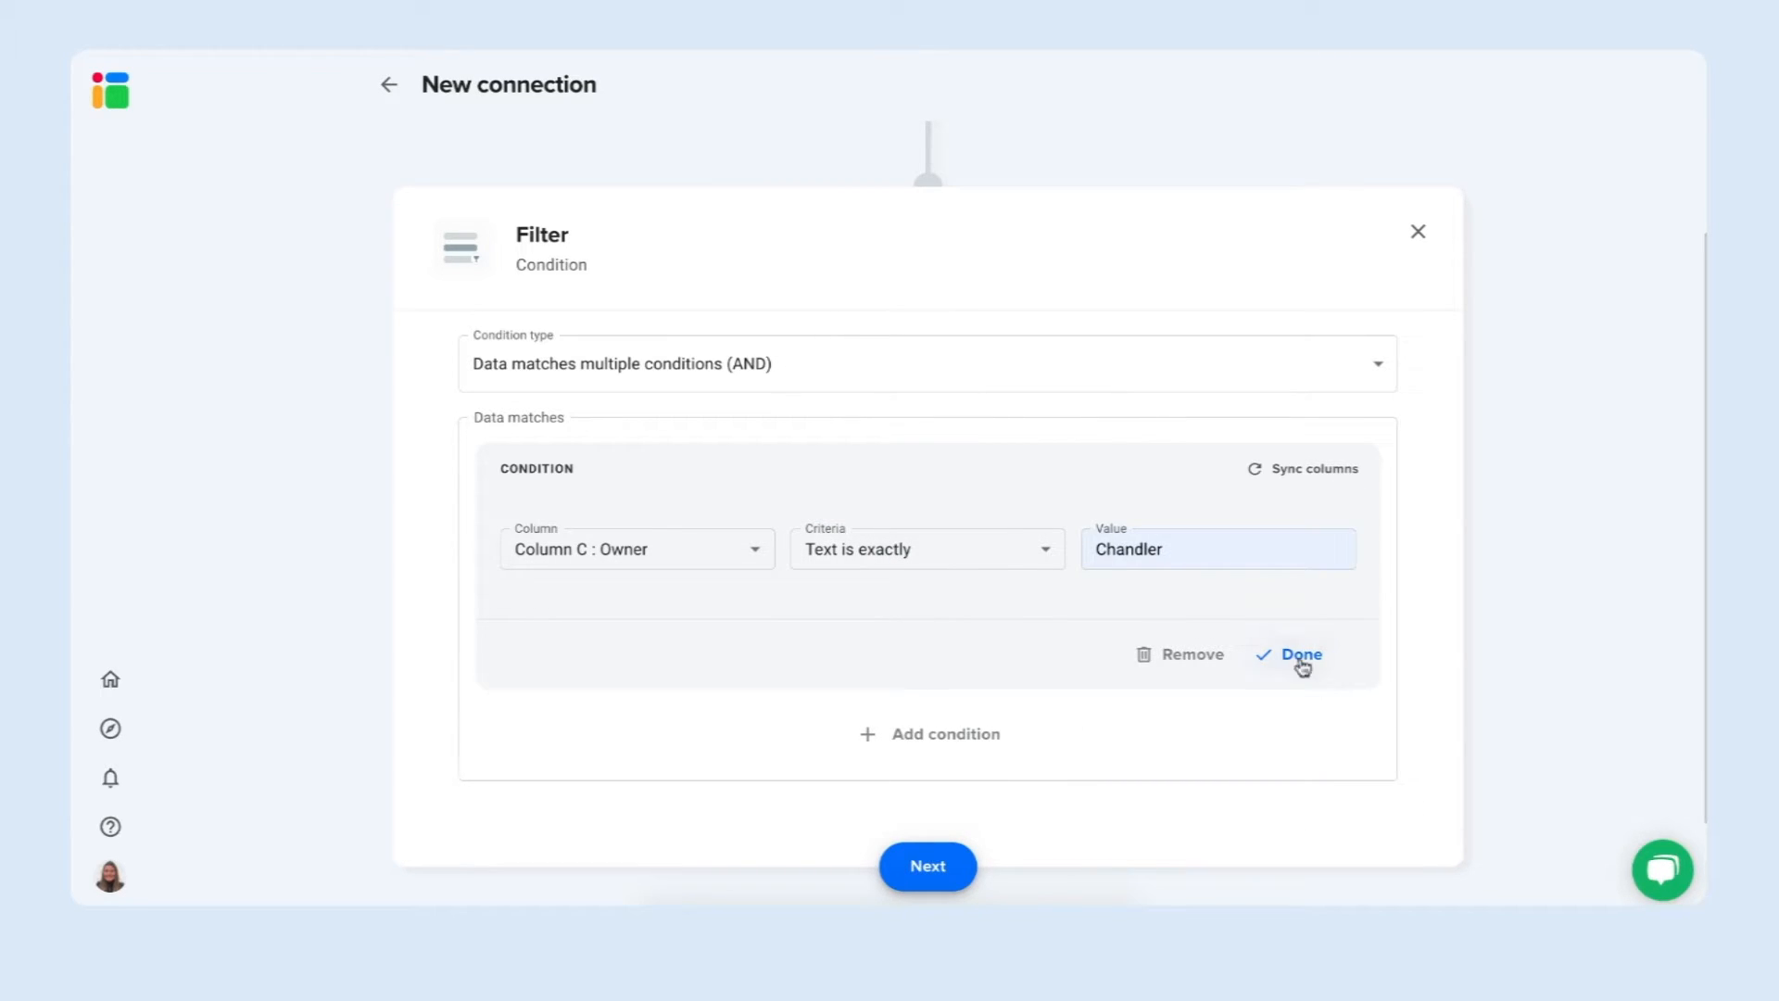
click(1300, 657)
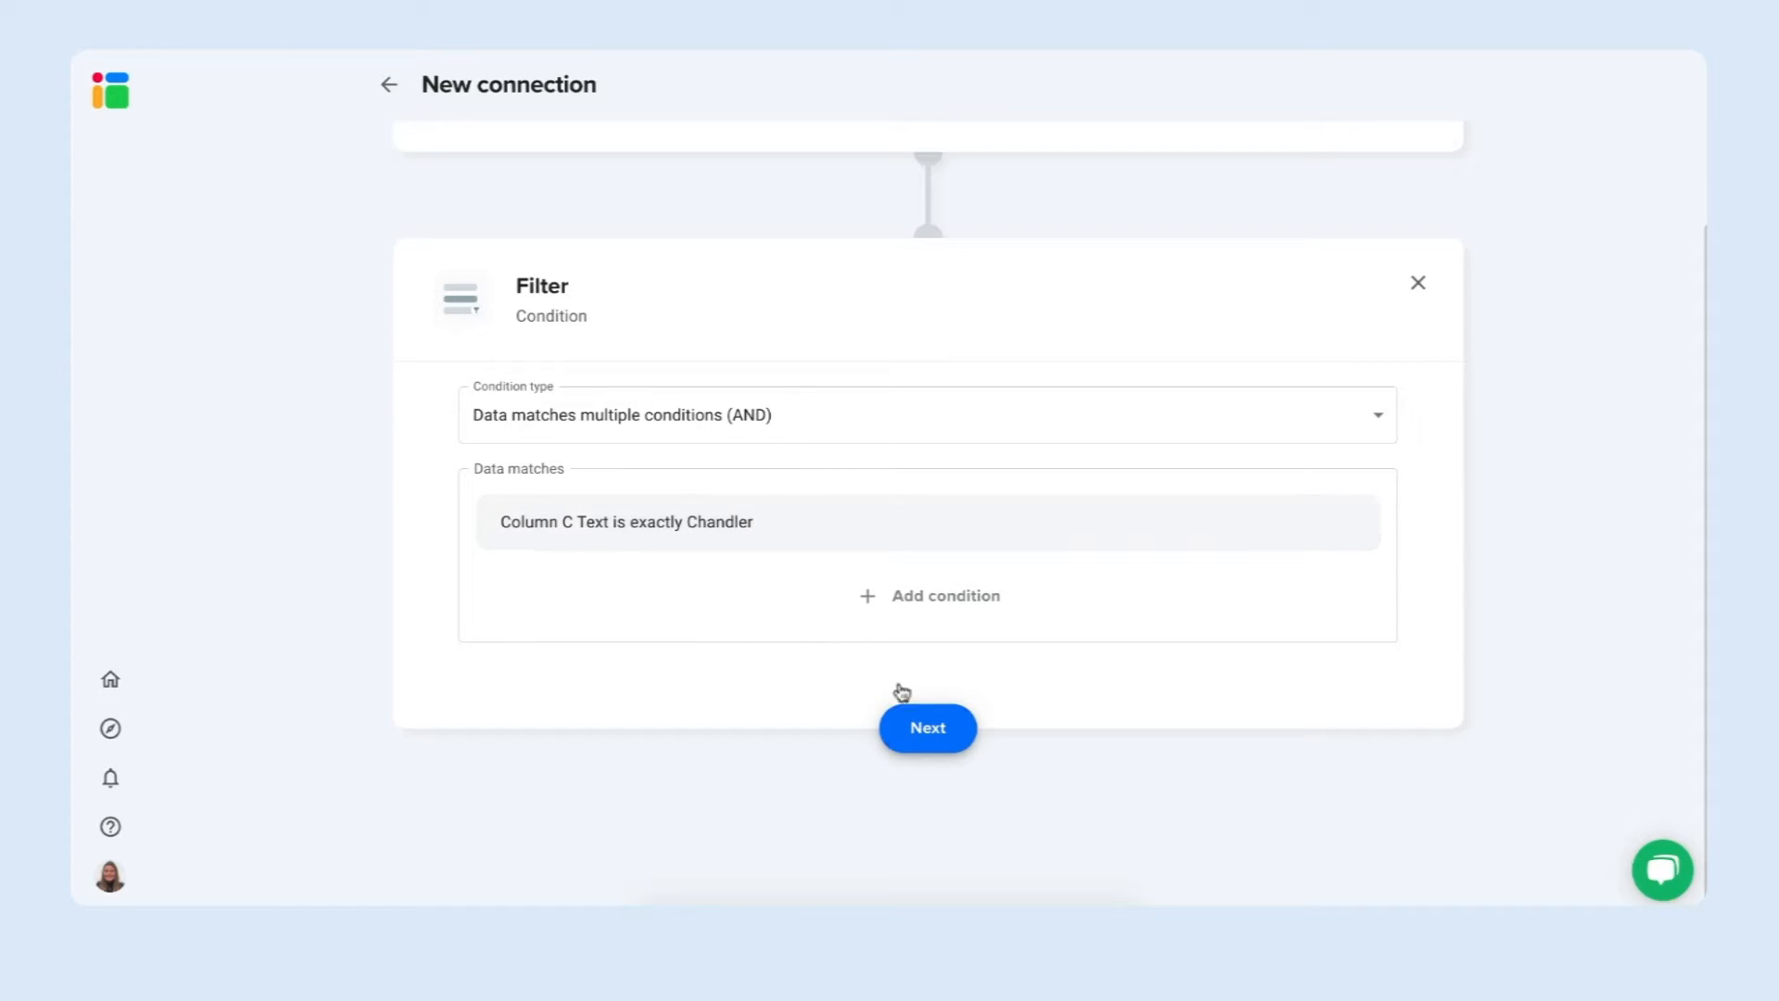
Send the filtered data to a single new file named "2022", the filtered owner's first name and "OKRs".
click(931, 737)
scroll(1084, 587, down, 3)
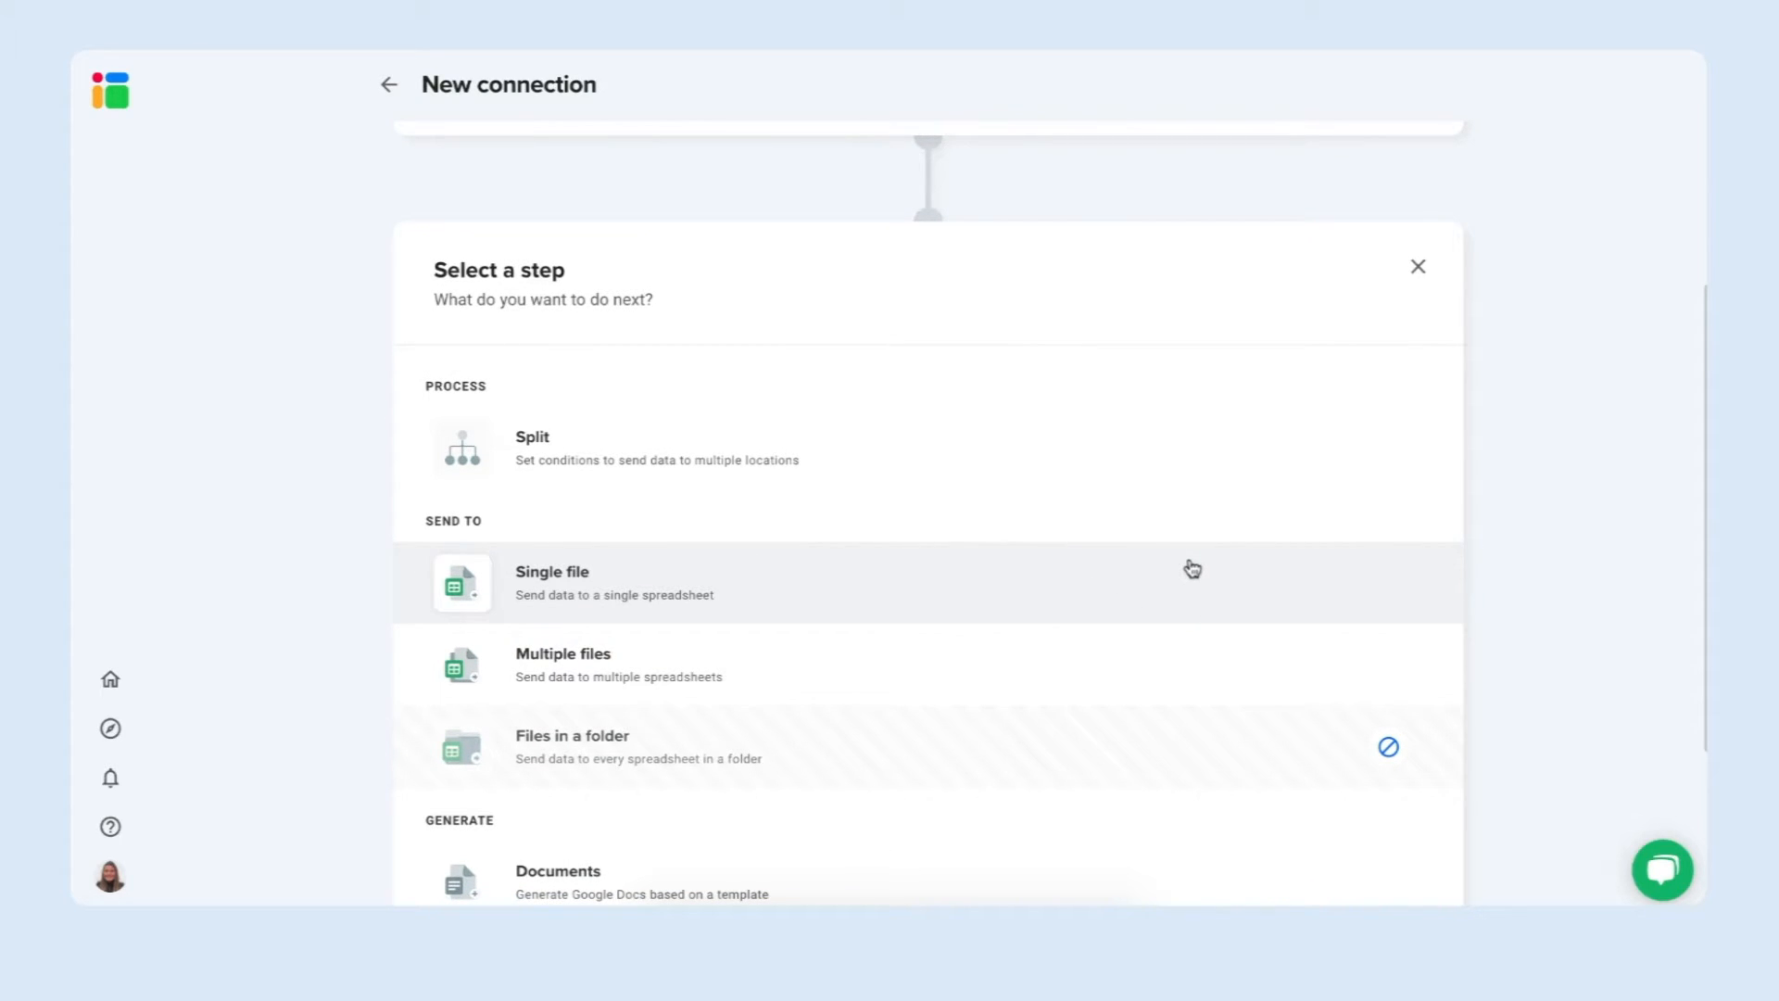
click(907, 600)
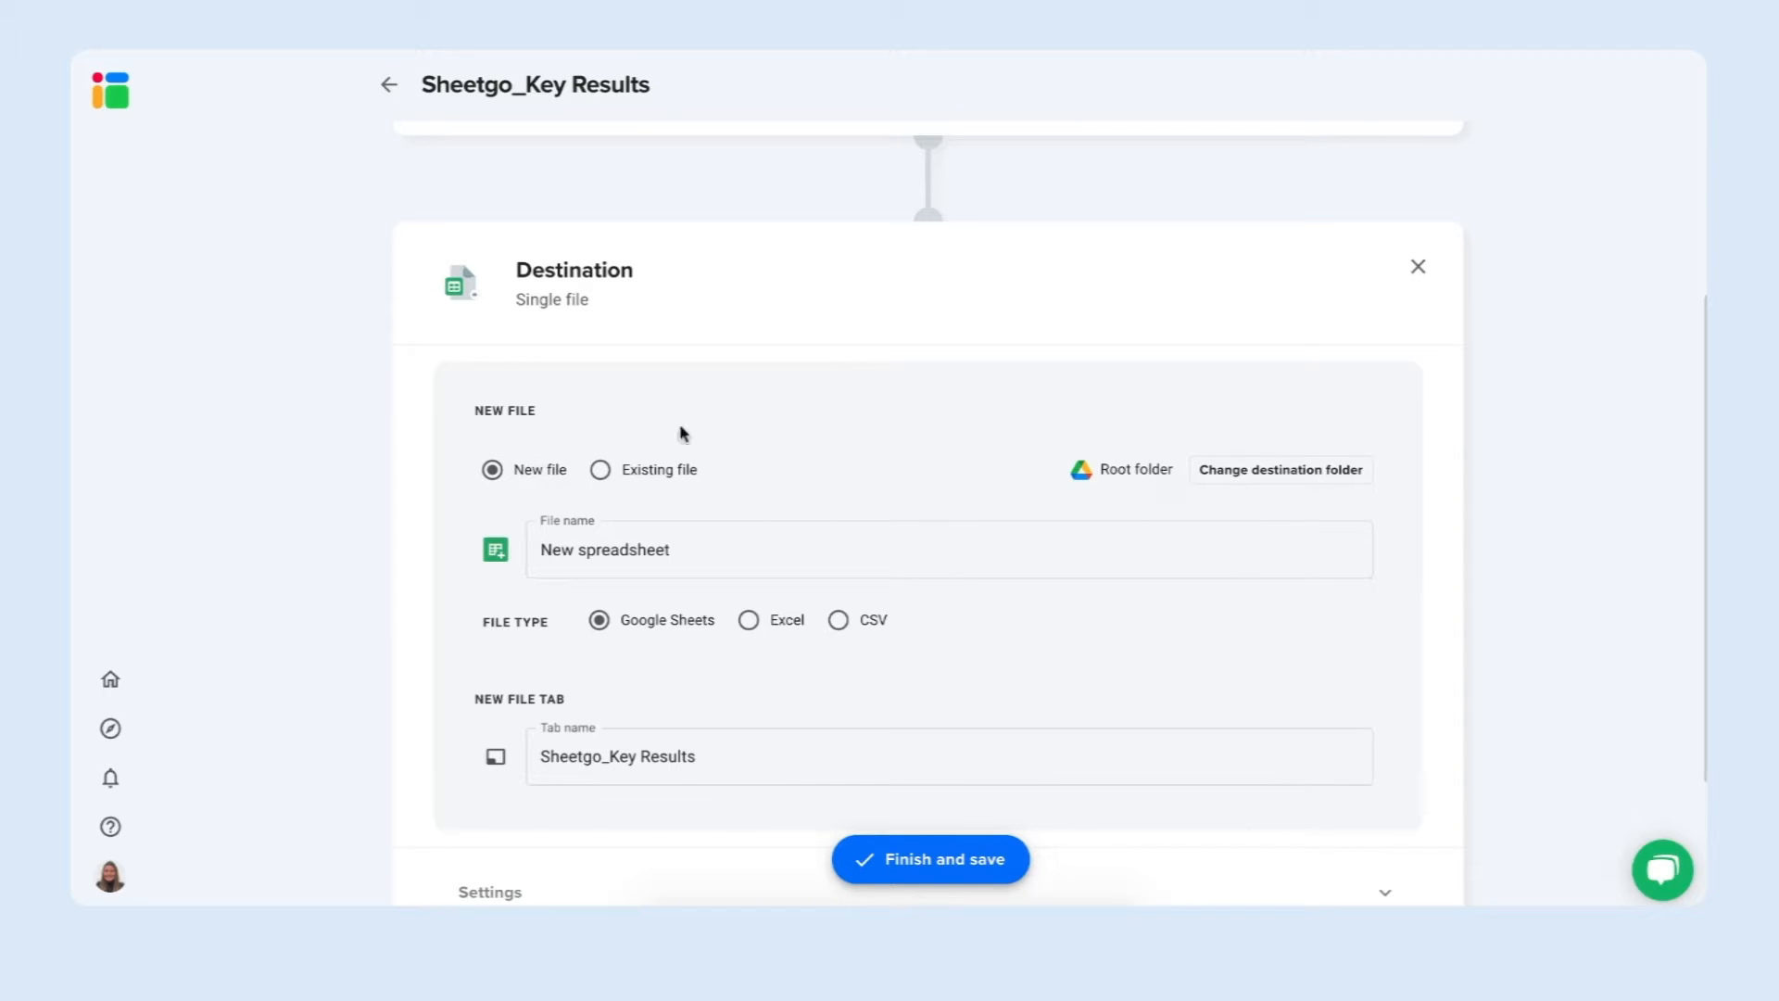
click(621, 471)
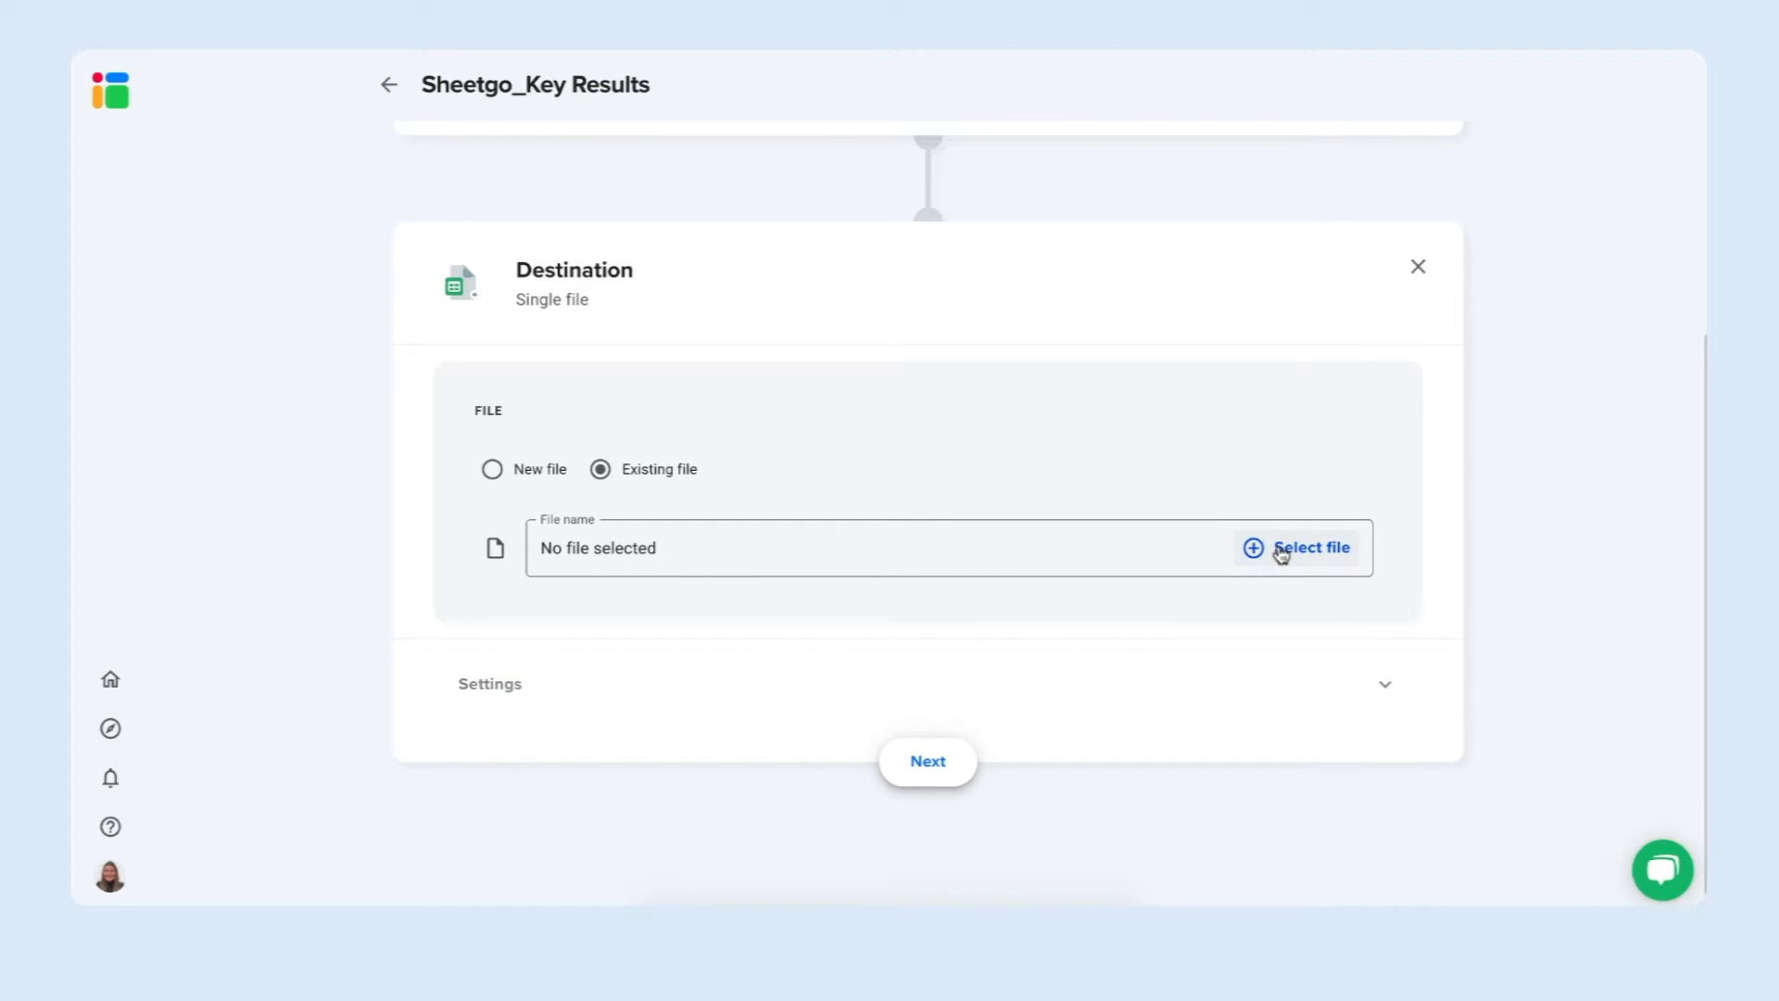
click(492, 469)
triple_click(575, 537)
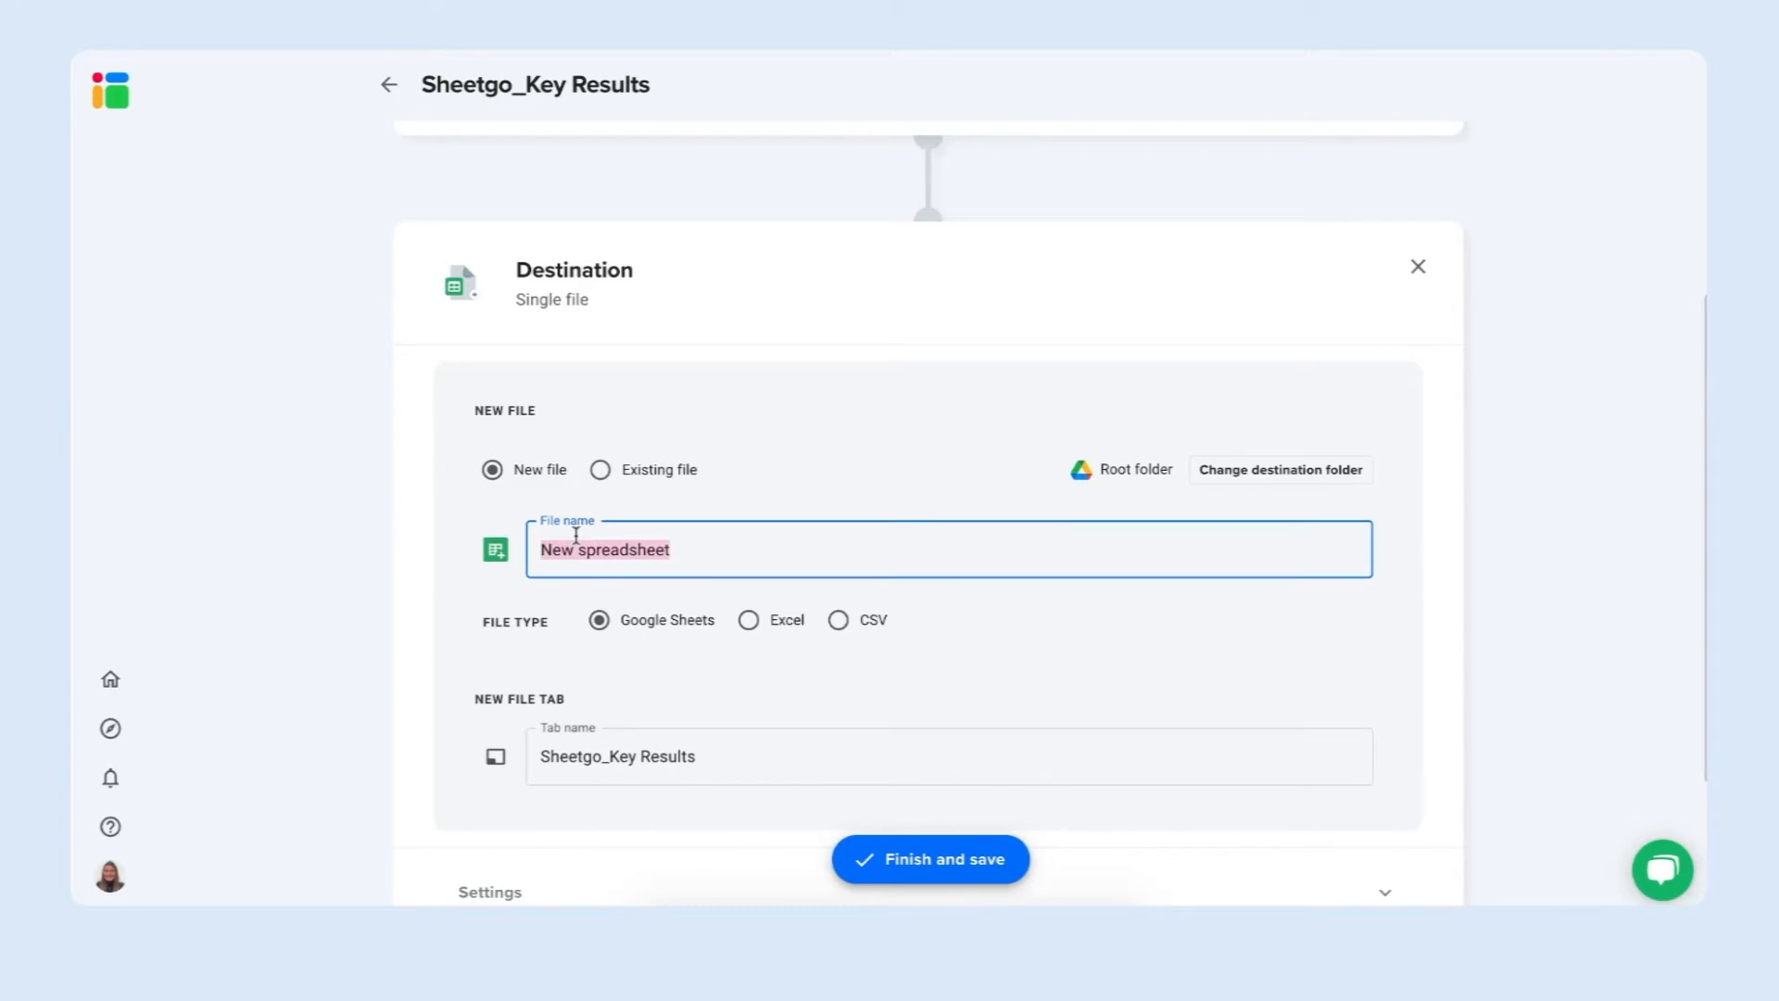
text(2022 Chandler OKRs)
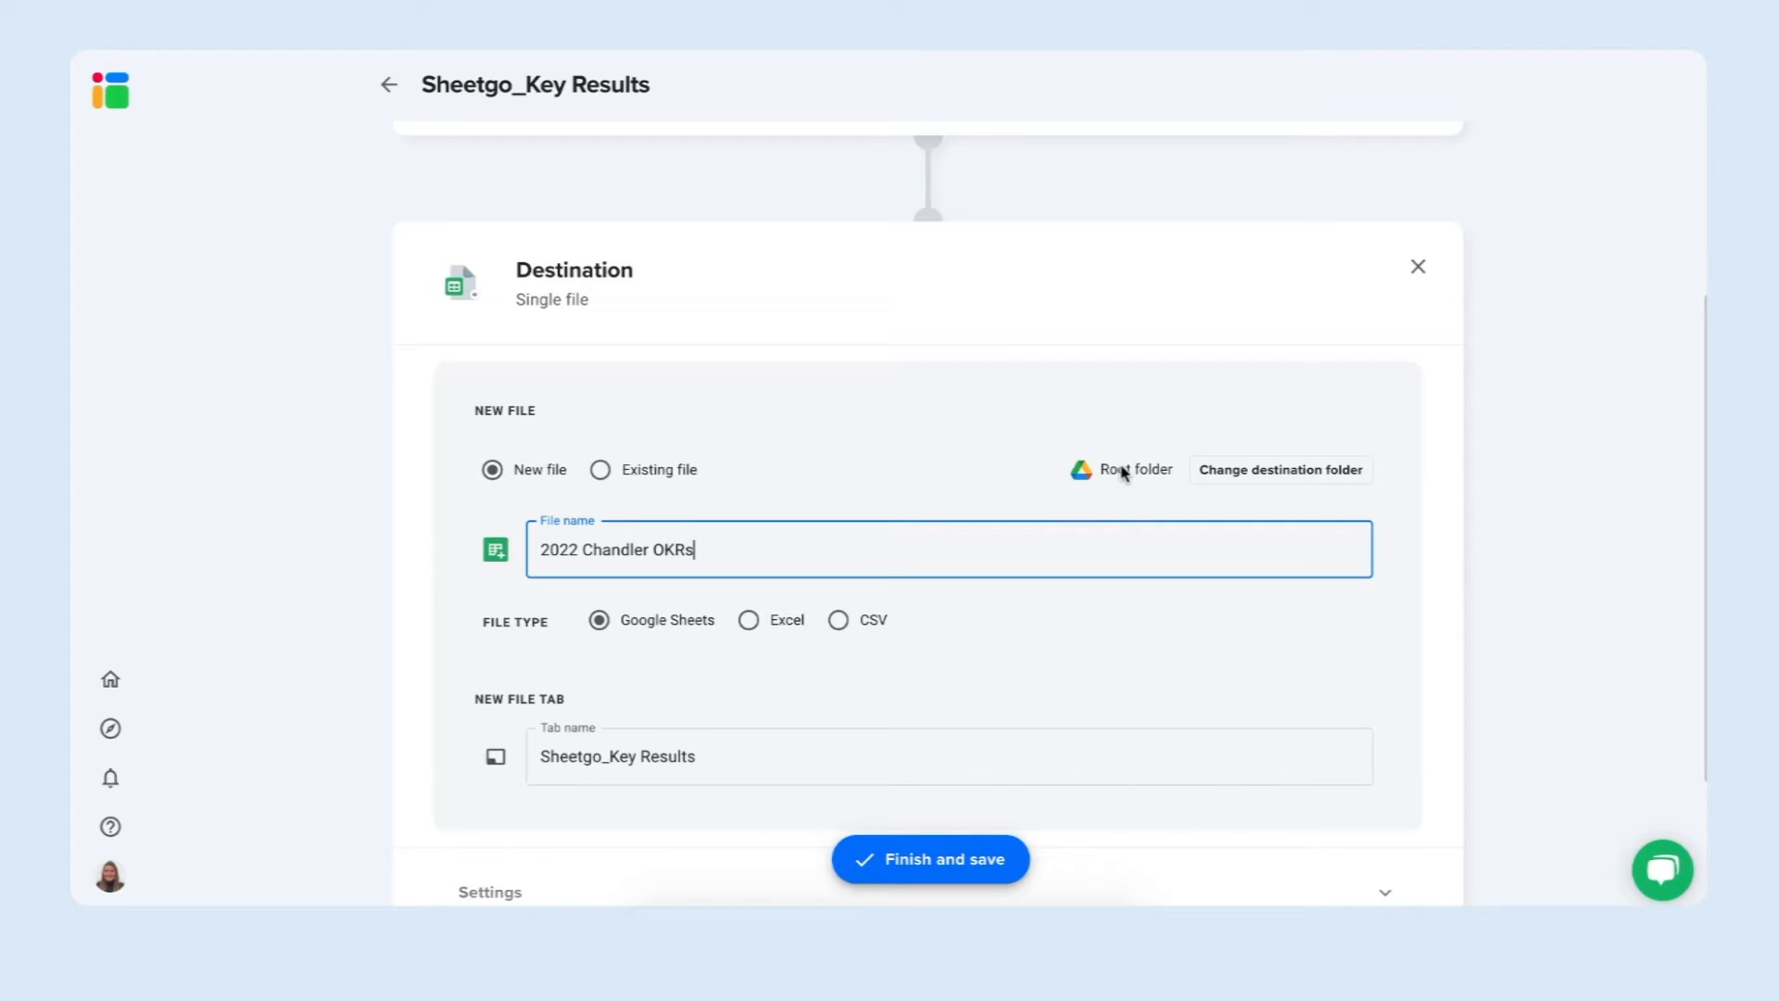
Replace Sheetgo in the new file's tab name with the filtered owner's first name, keeping _Key Results, and save the connection.
scroll(825, 762, down, 1)
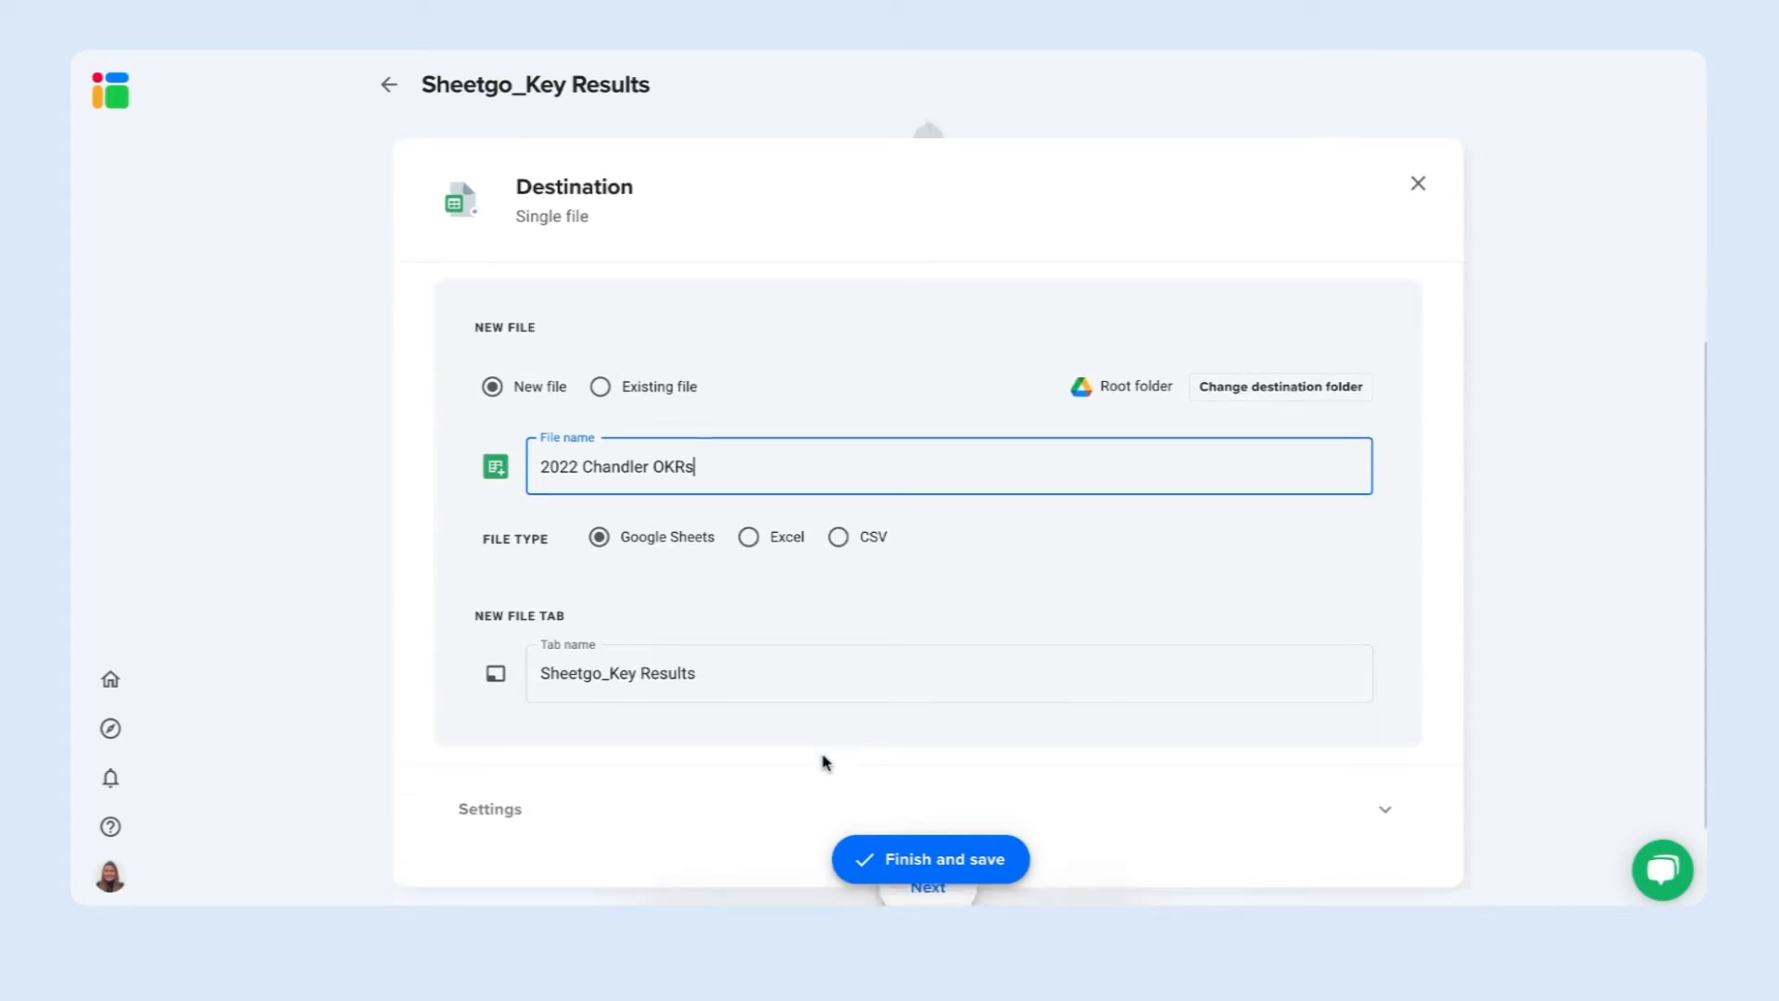
click(602, 659)
key(BackSpace)
key(BackSpace)
key(BackSpace)
key(BackSpace)
key(BackSpace)
key(BackSpace)
key(BackSpace)
text(Chandler)
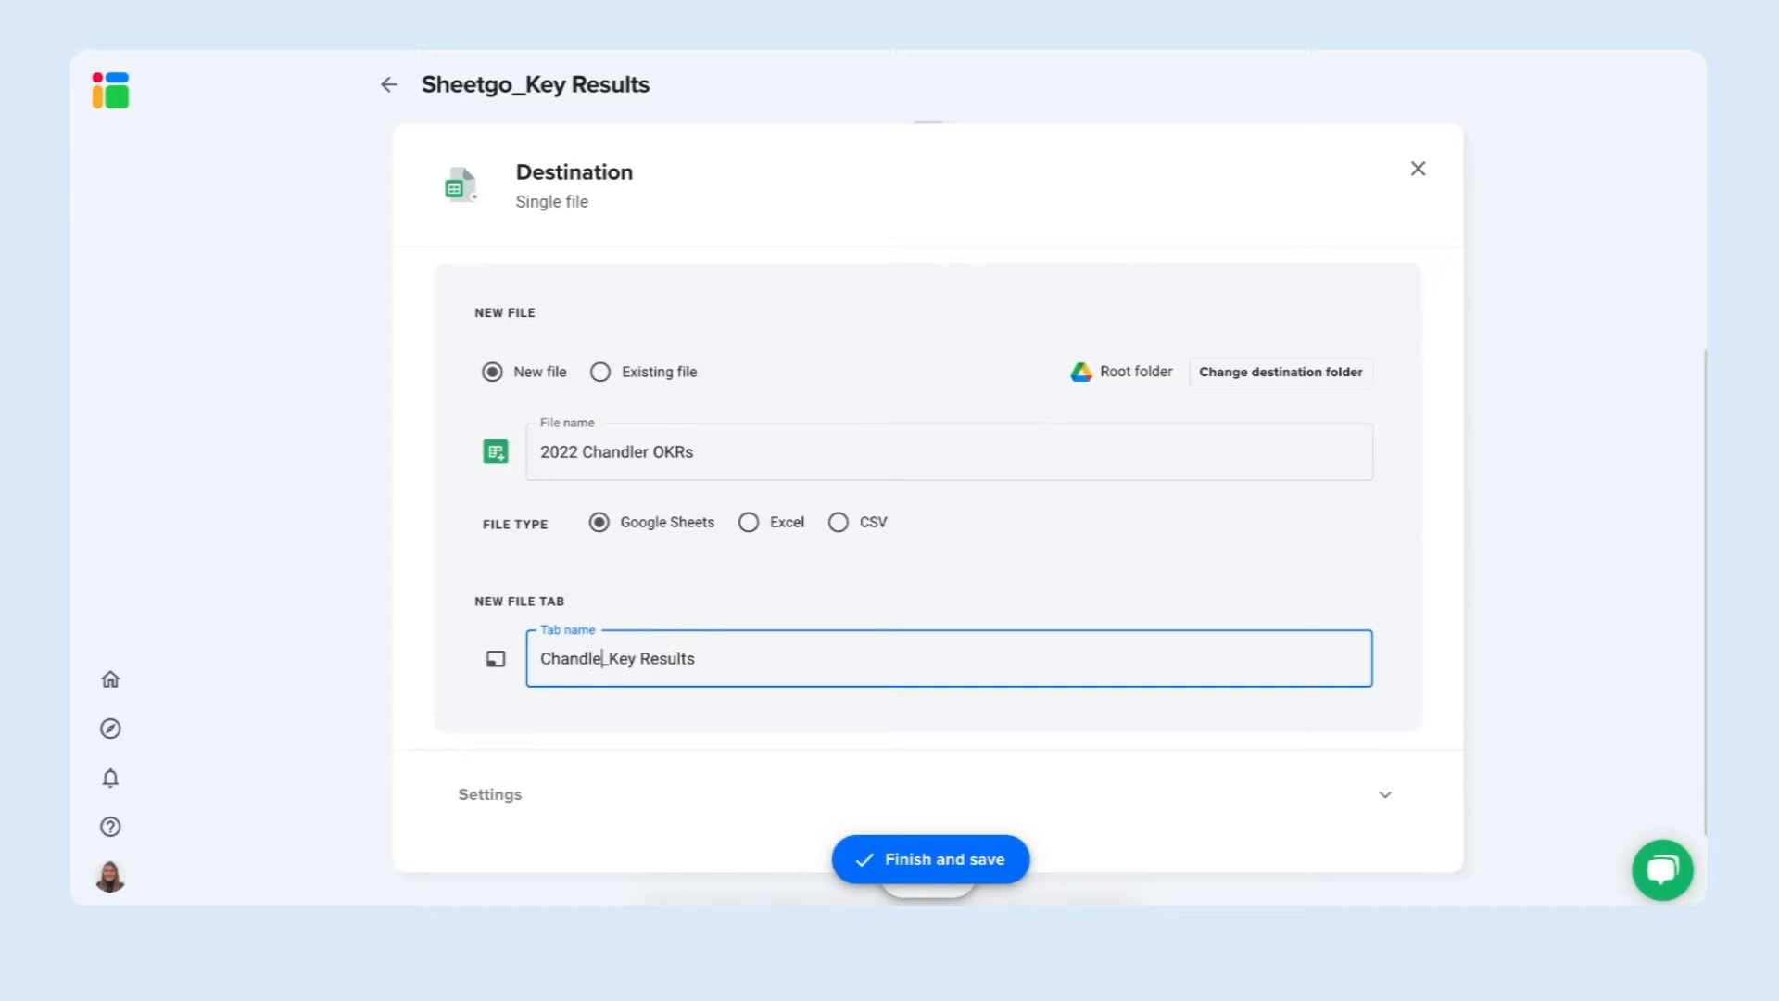
scroll(739, 714, down, 1)
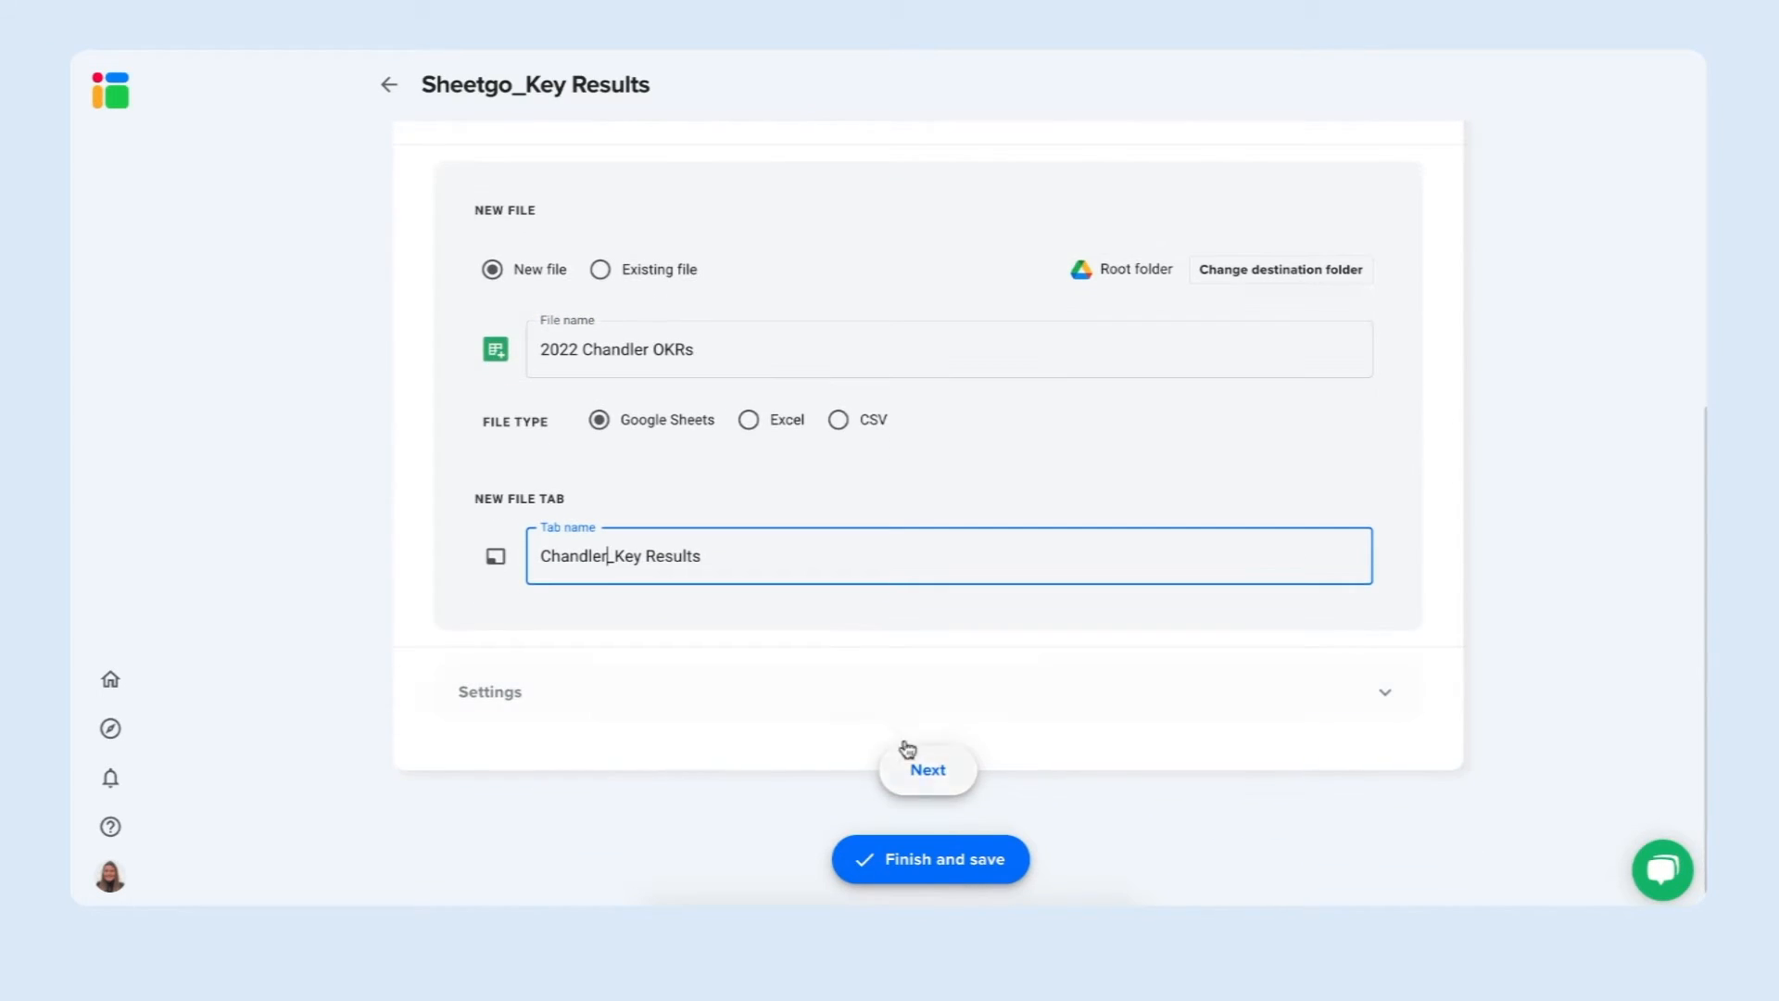
click(926, 861)
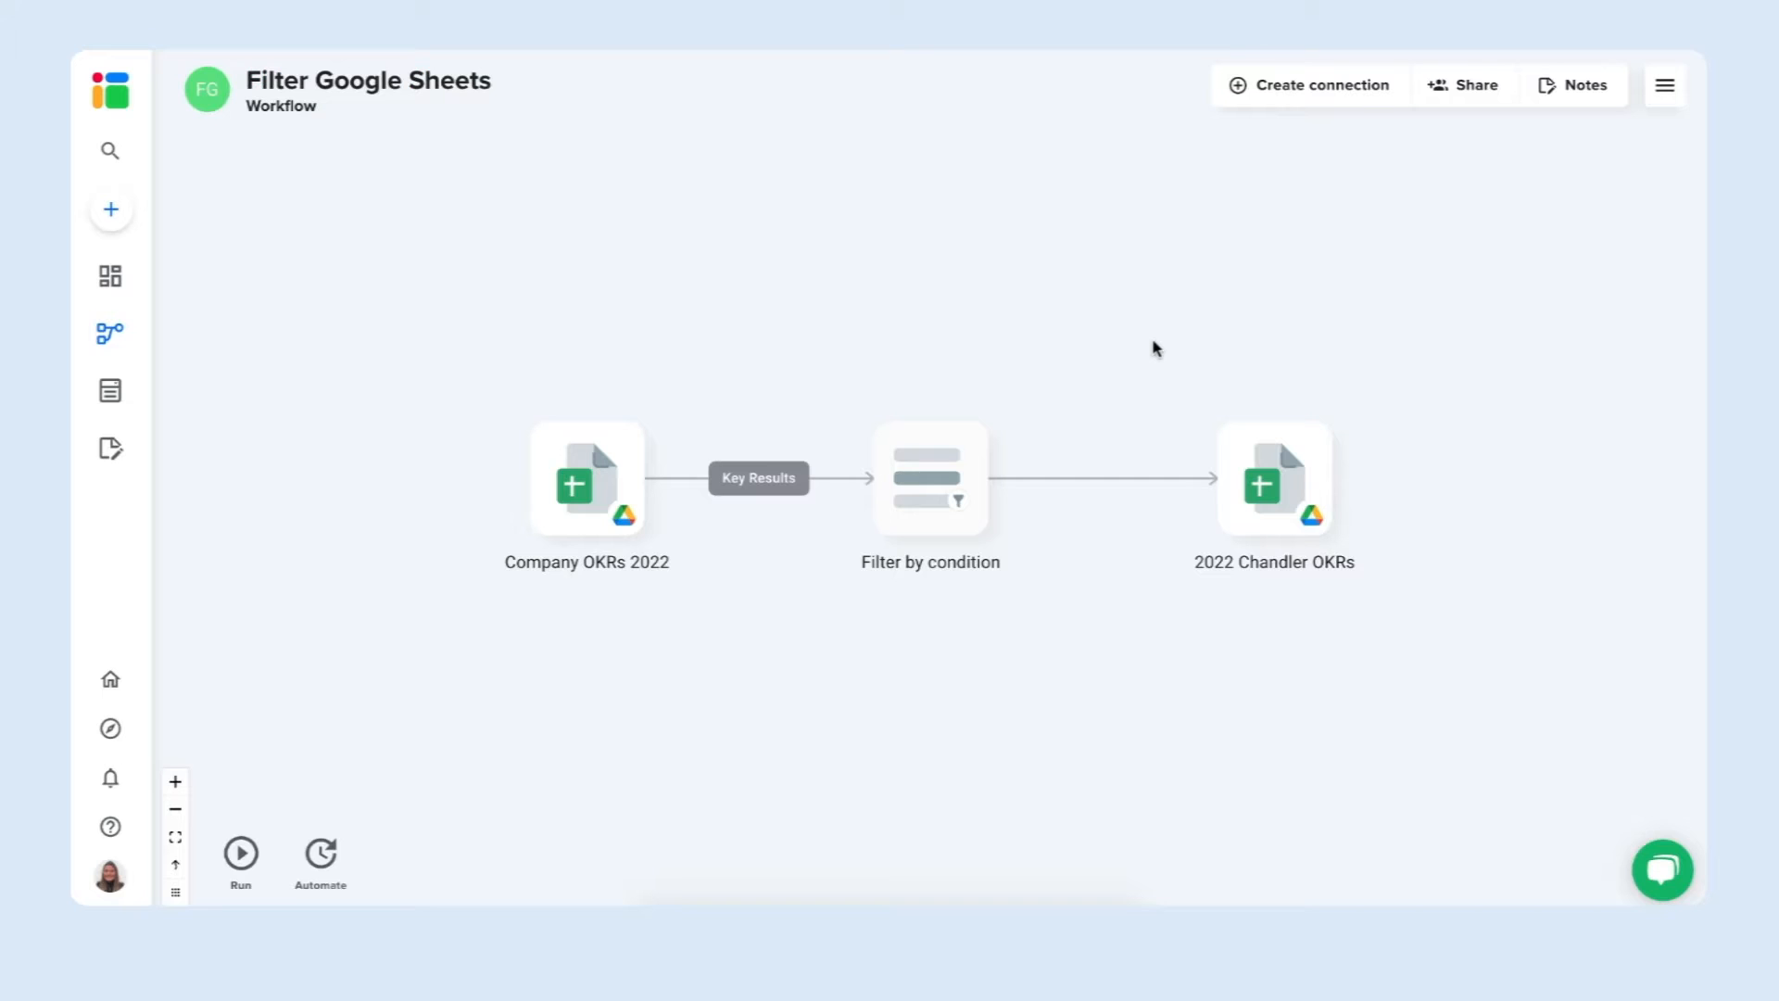
Open the workflow's destination spreadsheet and fit the widths of columns A to D to their contents.
click(1268, 467)
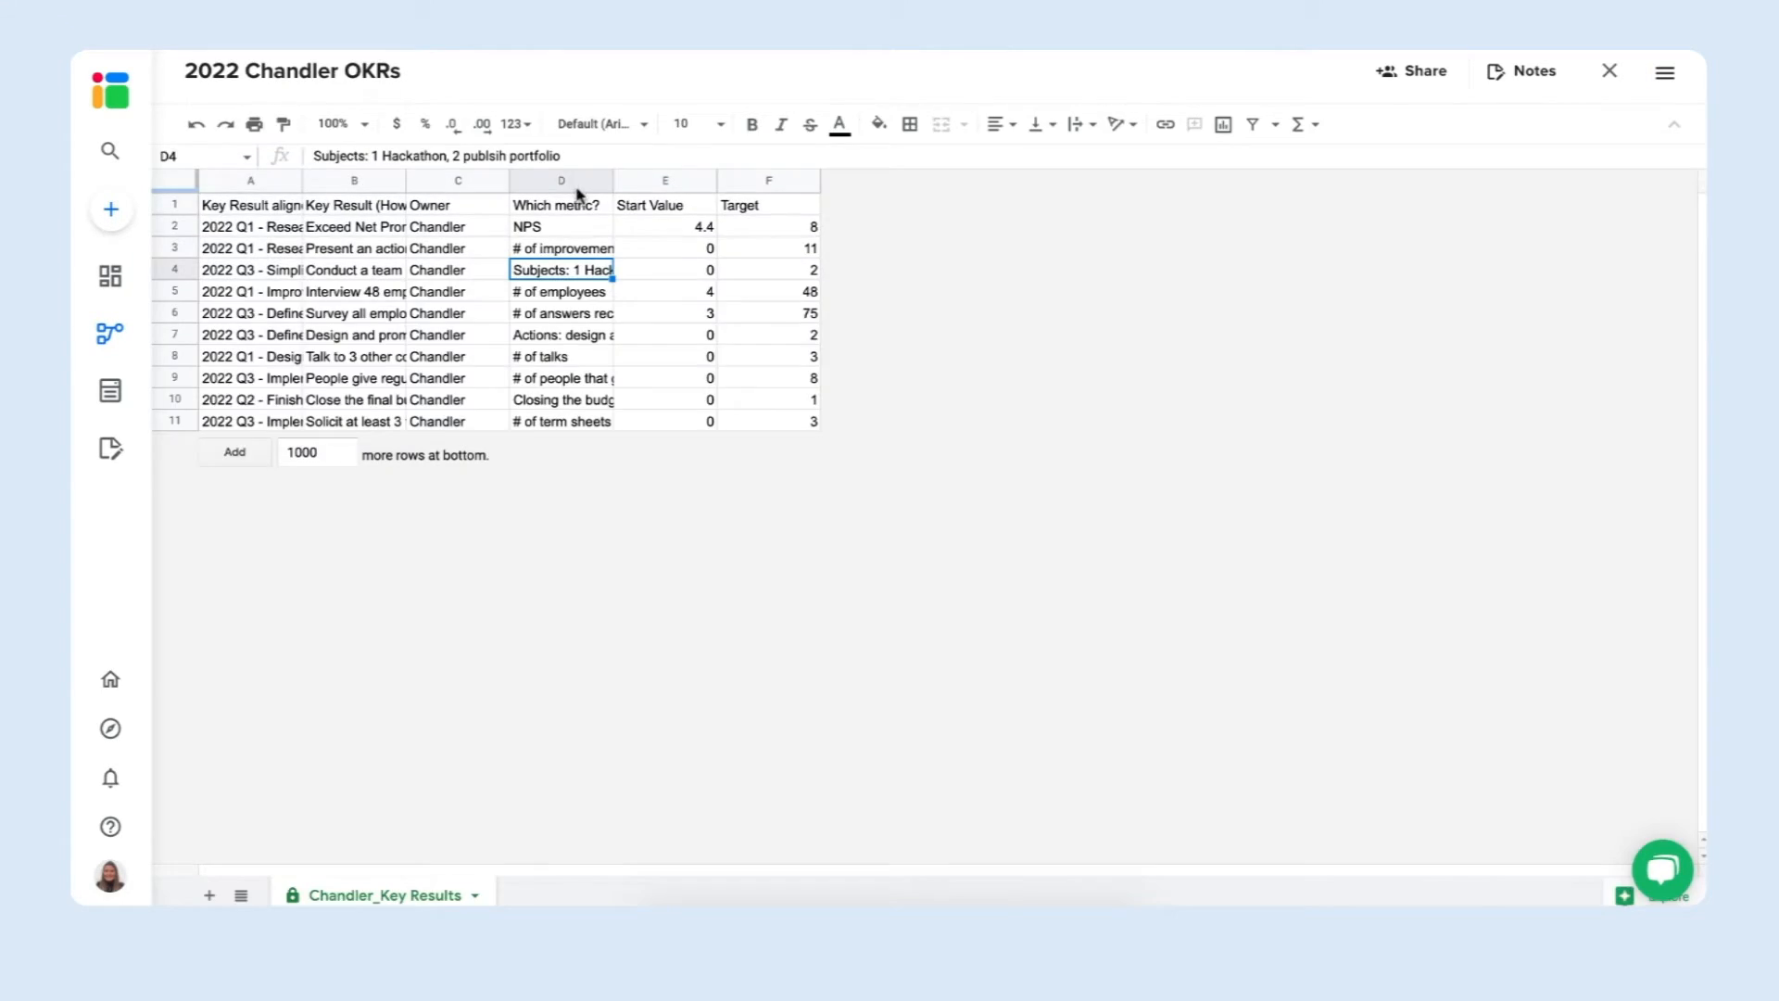
drag(576, 178, 262, 179)
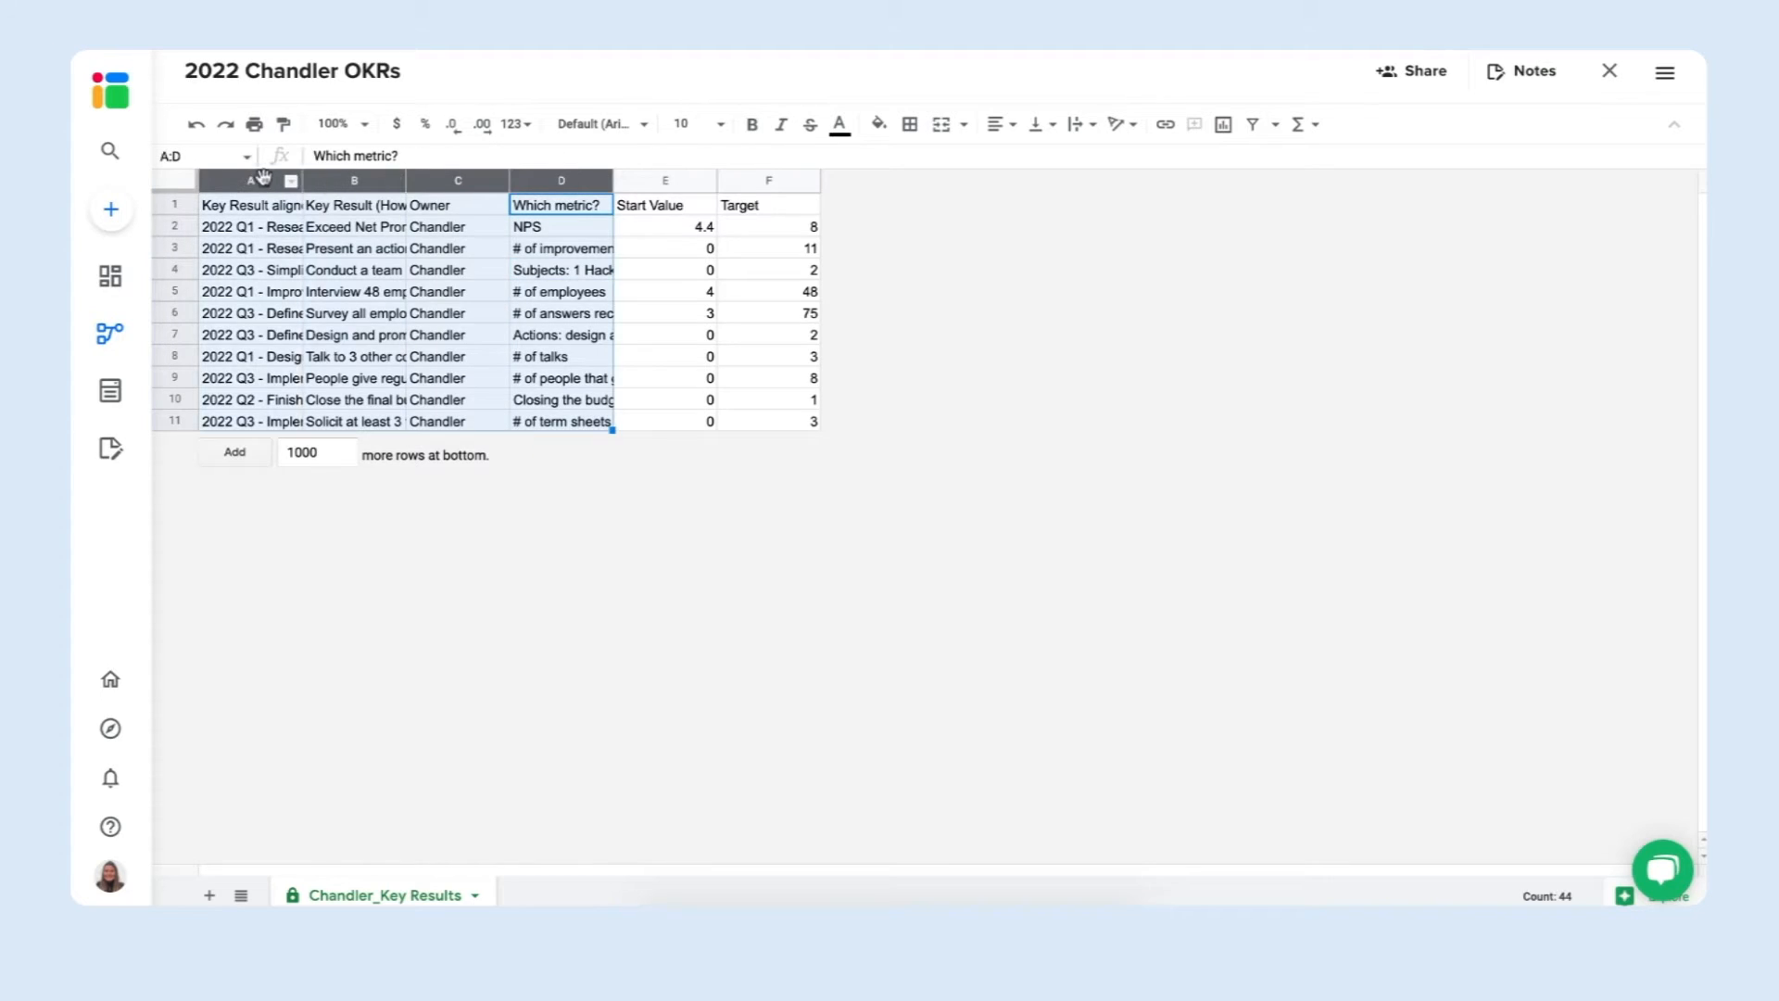
double_click(611, 176)
click(1239, 179)
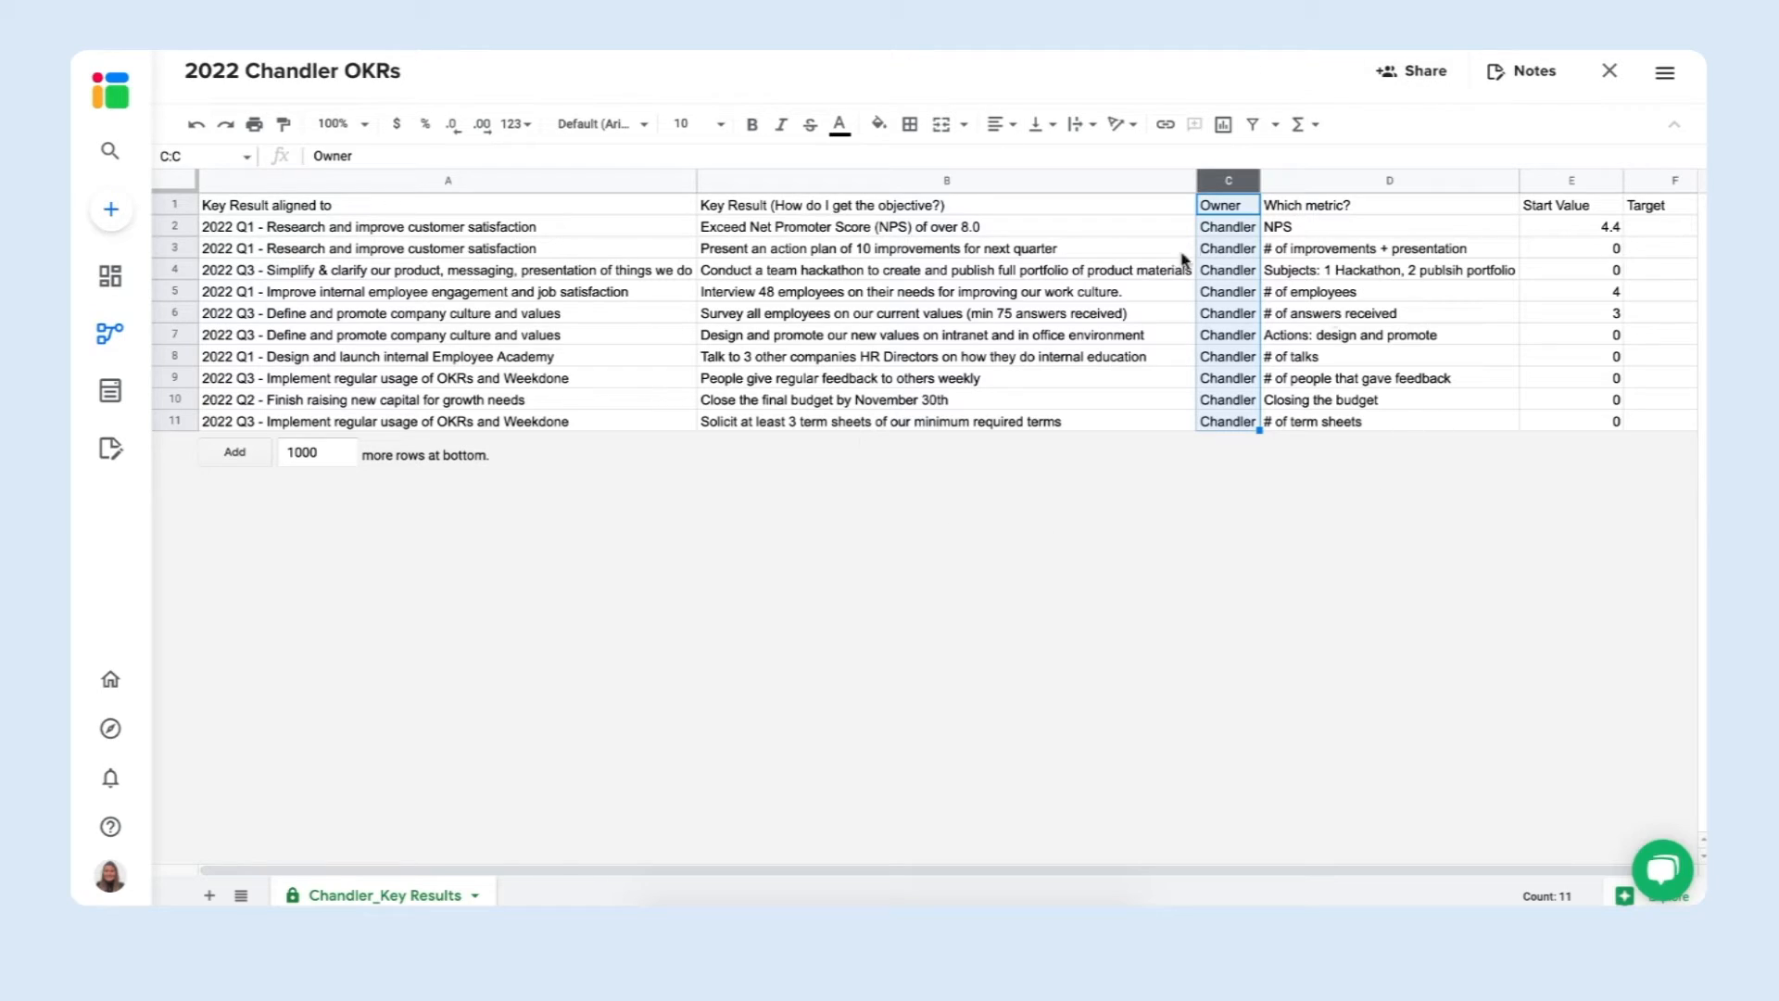
Insert a new column after Target in the destination spreadsheet and title it Progress.
scroll(961, 321, right, 5)
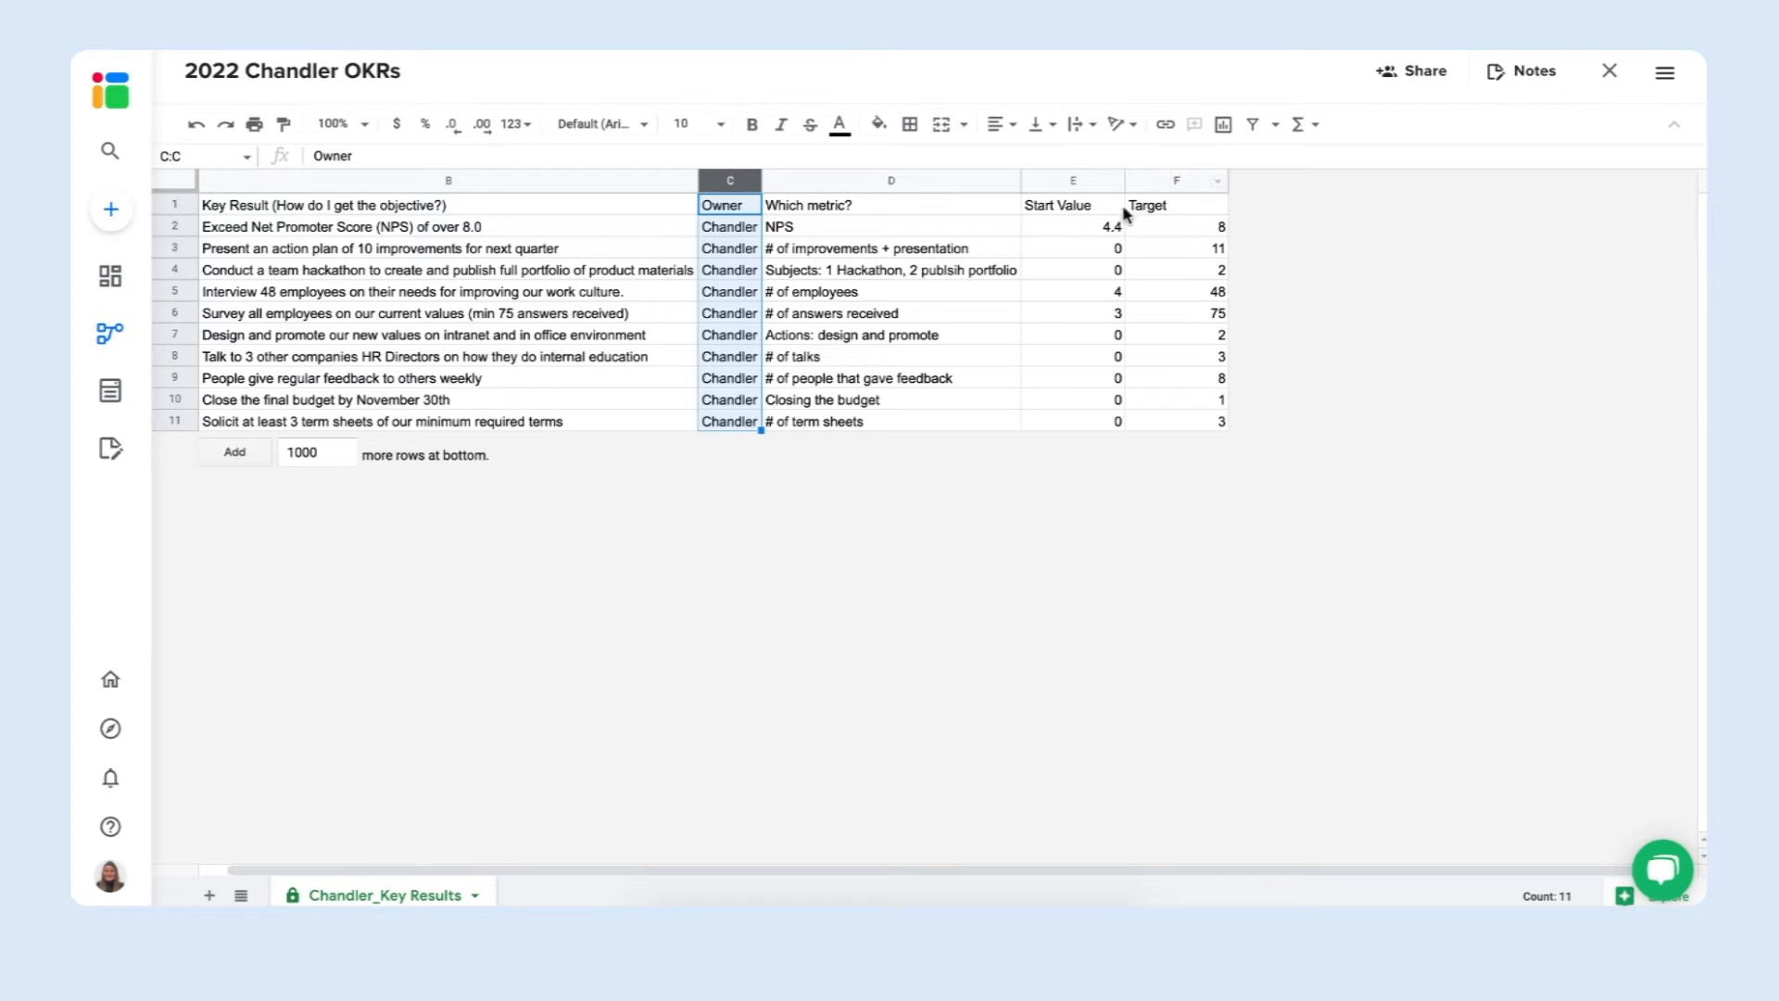
click(1182, 179)
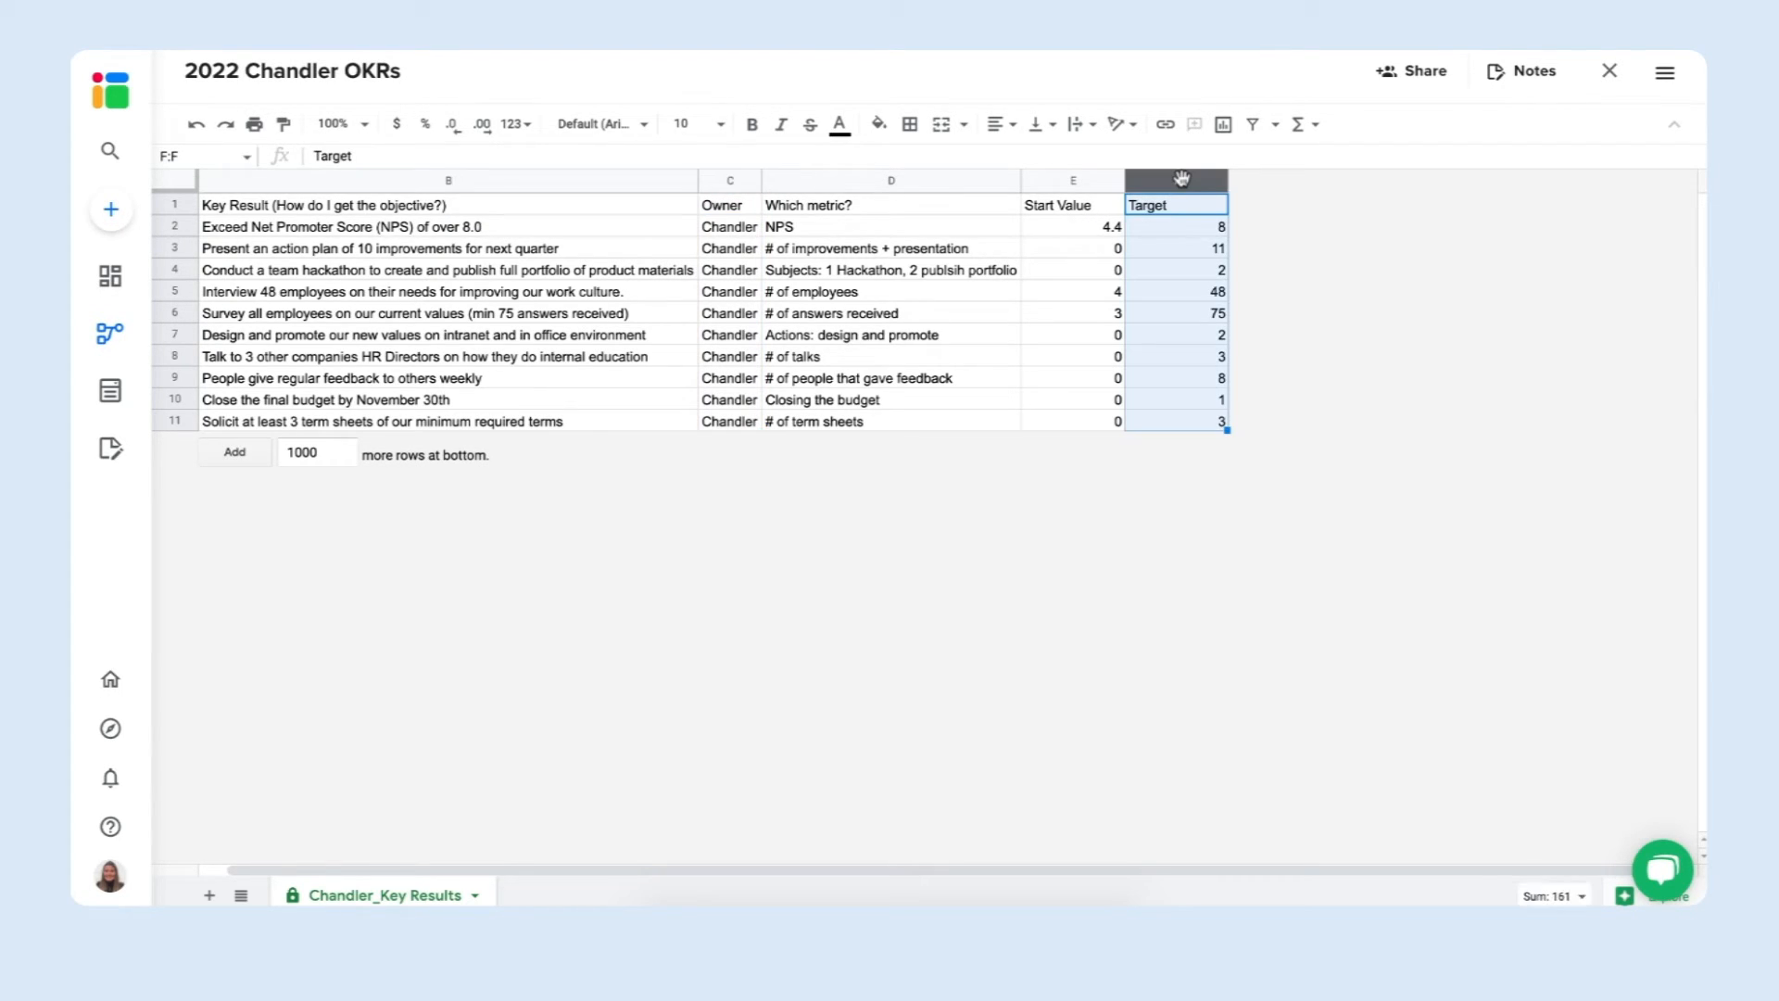
right_click(1182, 179)
click(1274, 387)
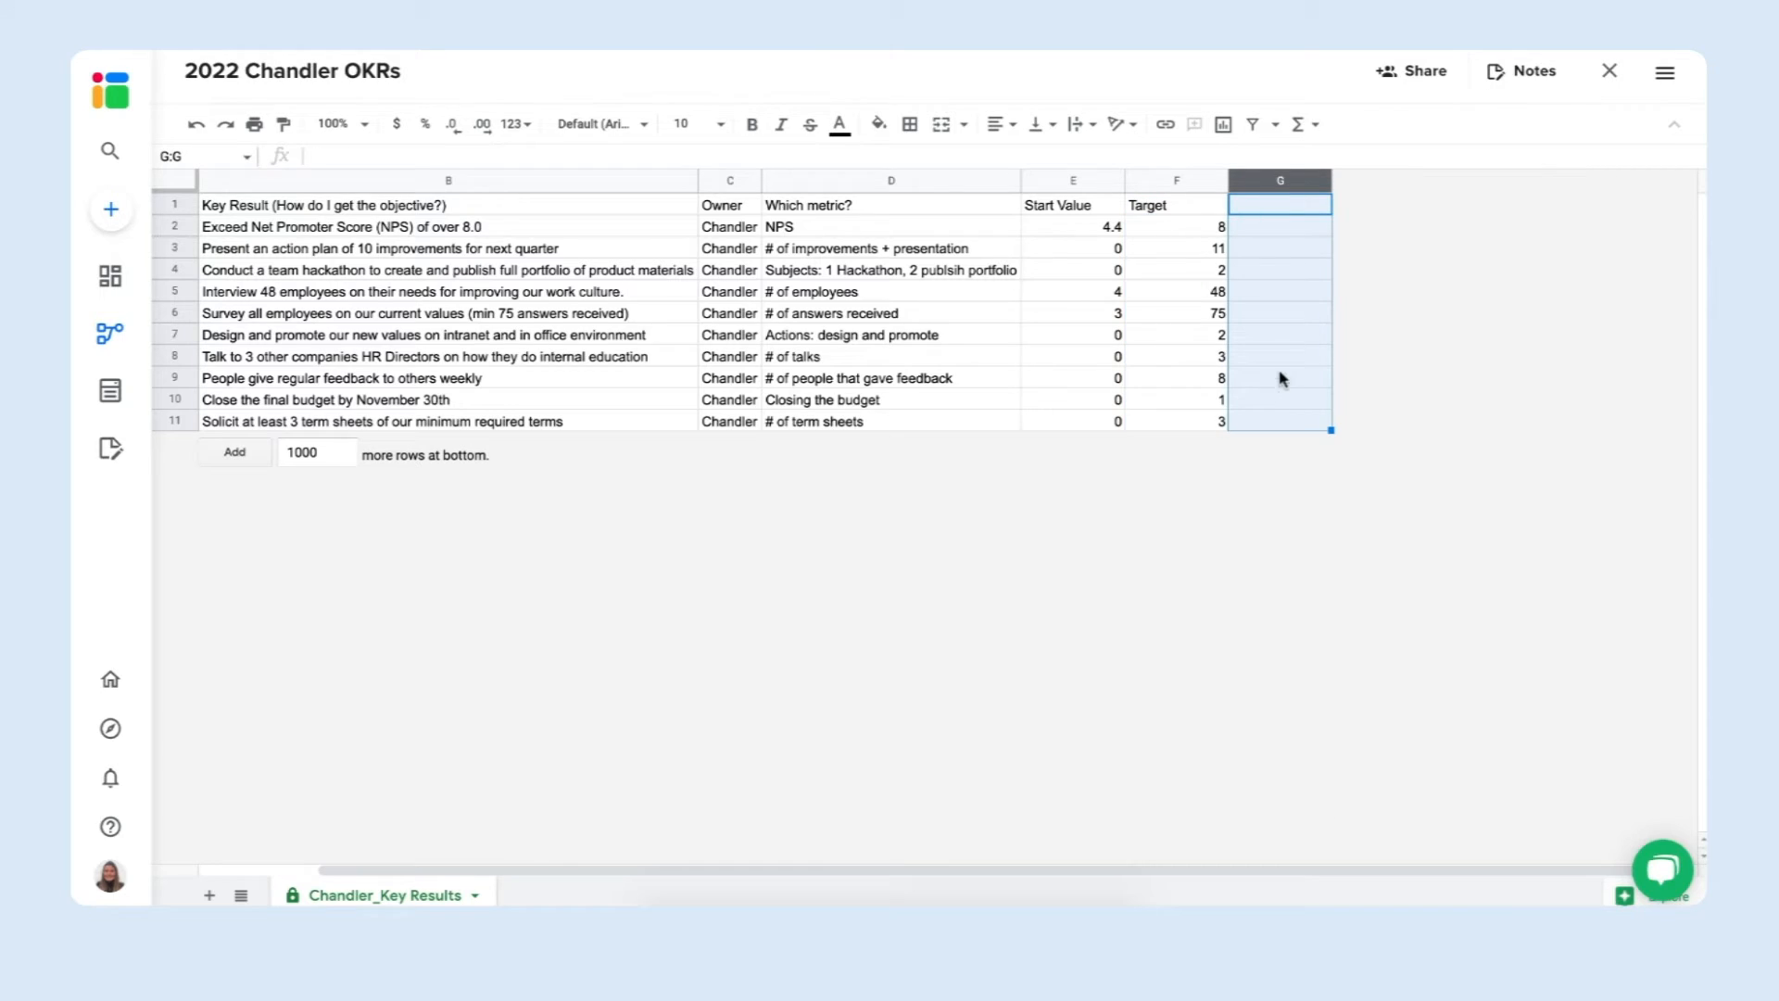
click(1288, 206)
text(Progr)
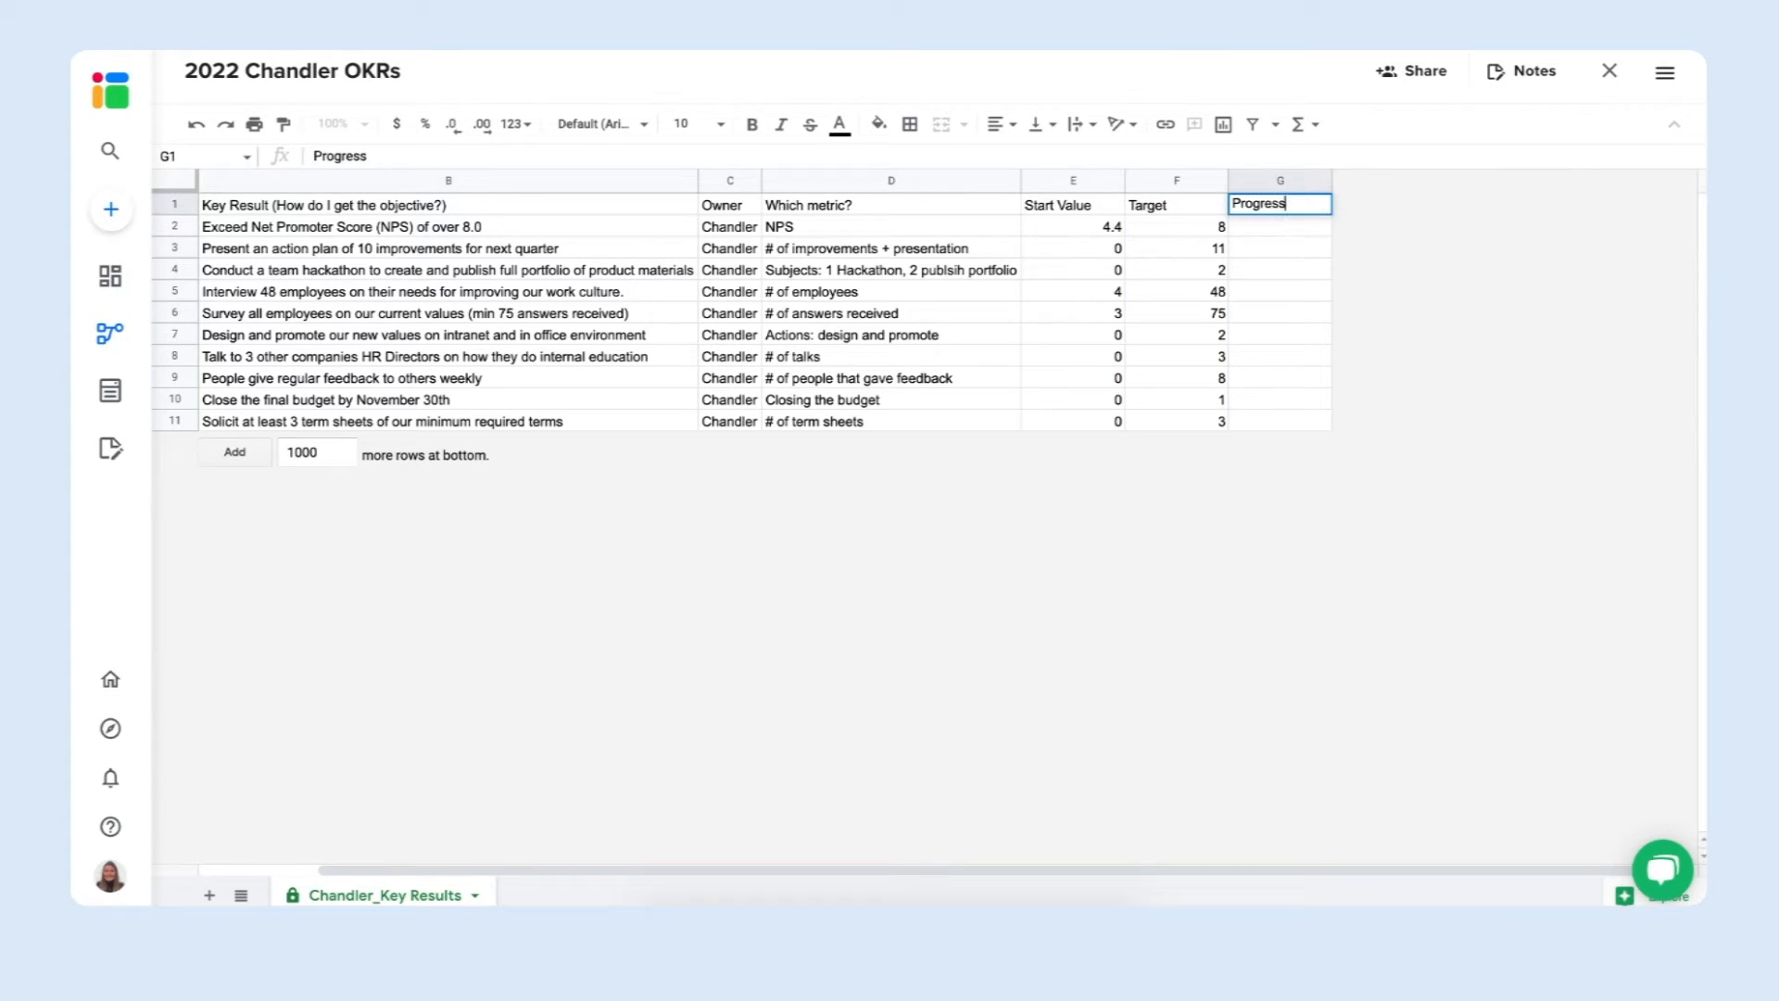
text(ess)
key(Return)
drag(1296, 232, 1287, 423)
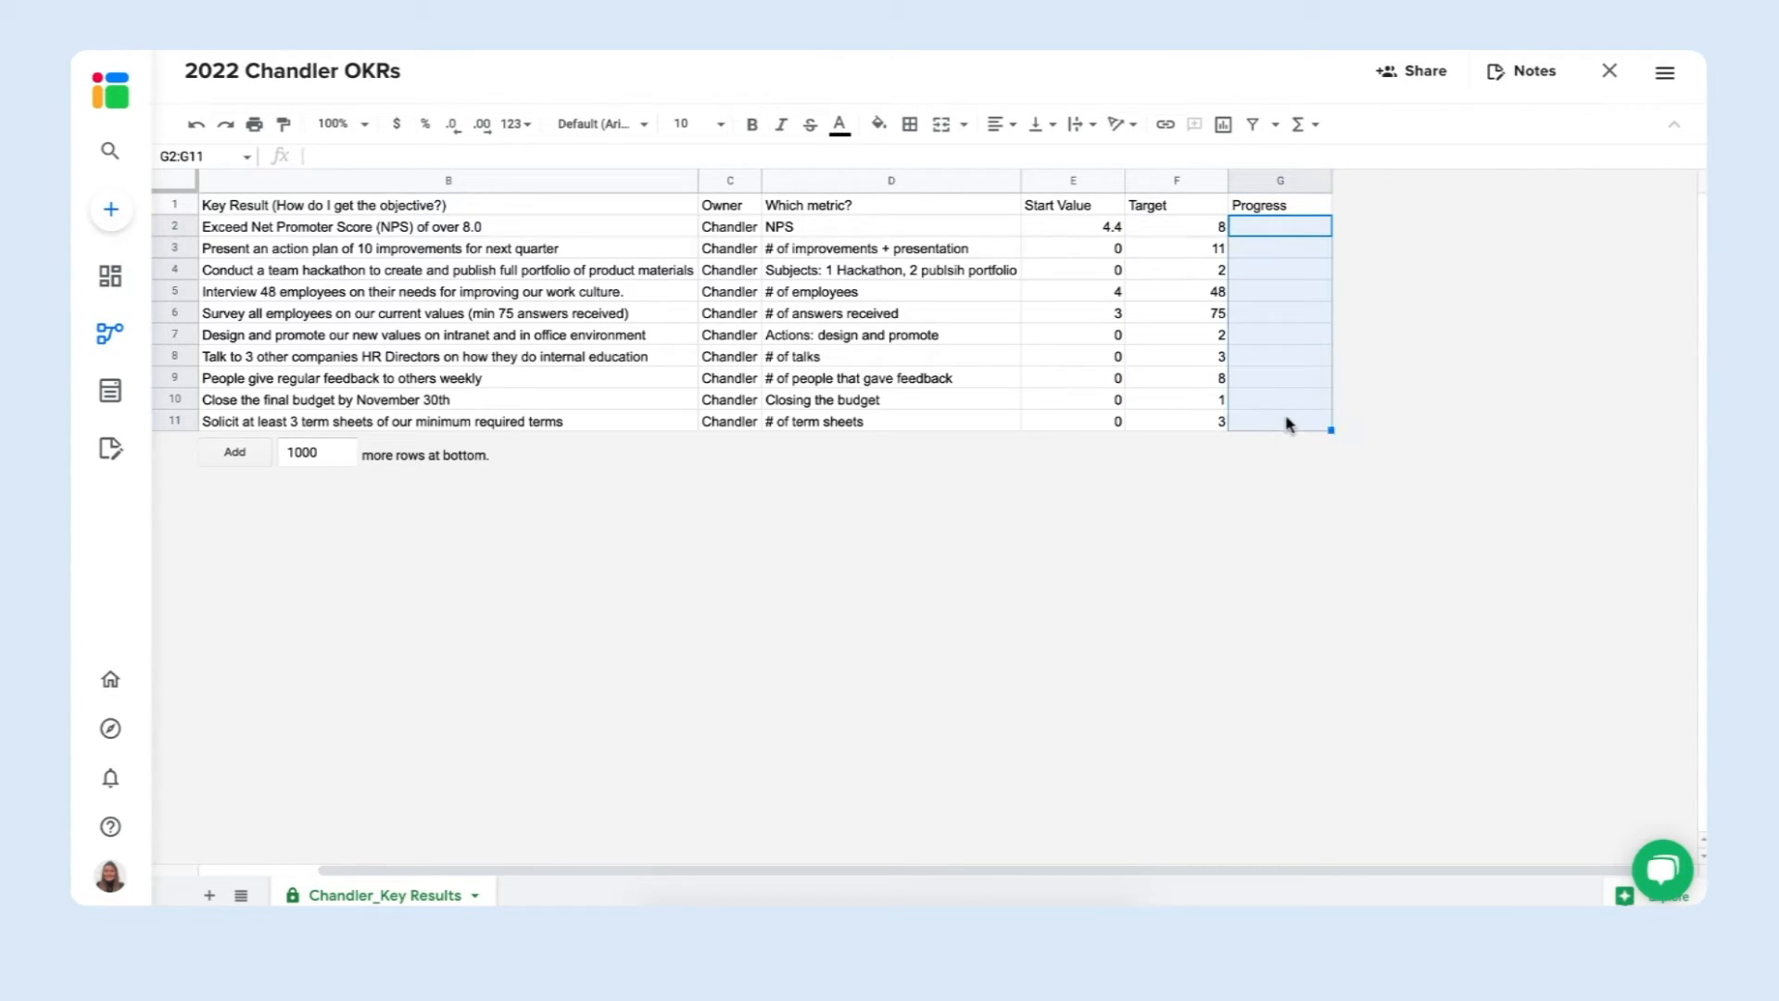
click(1278, 235)
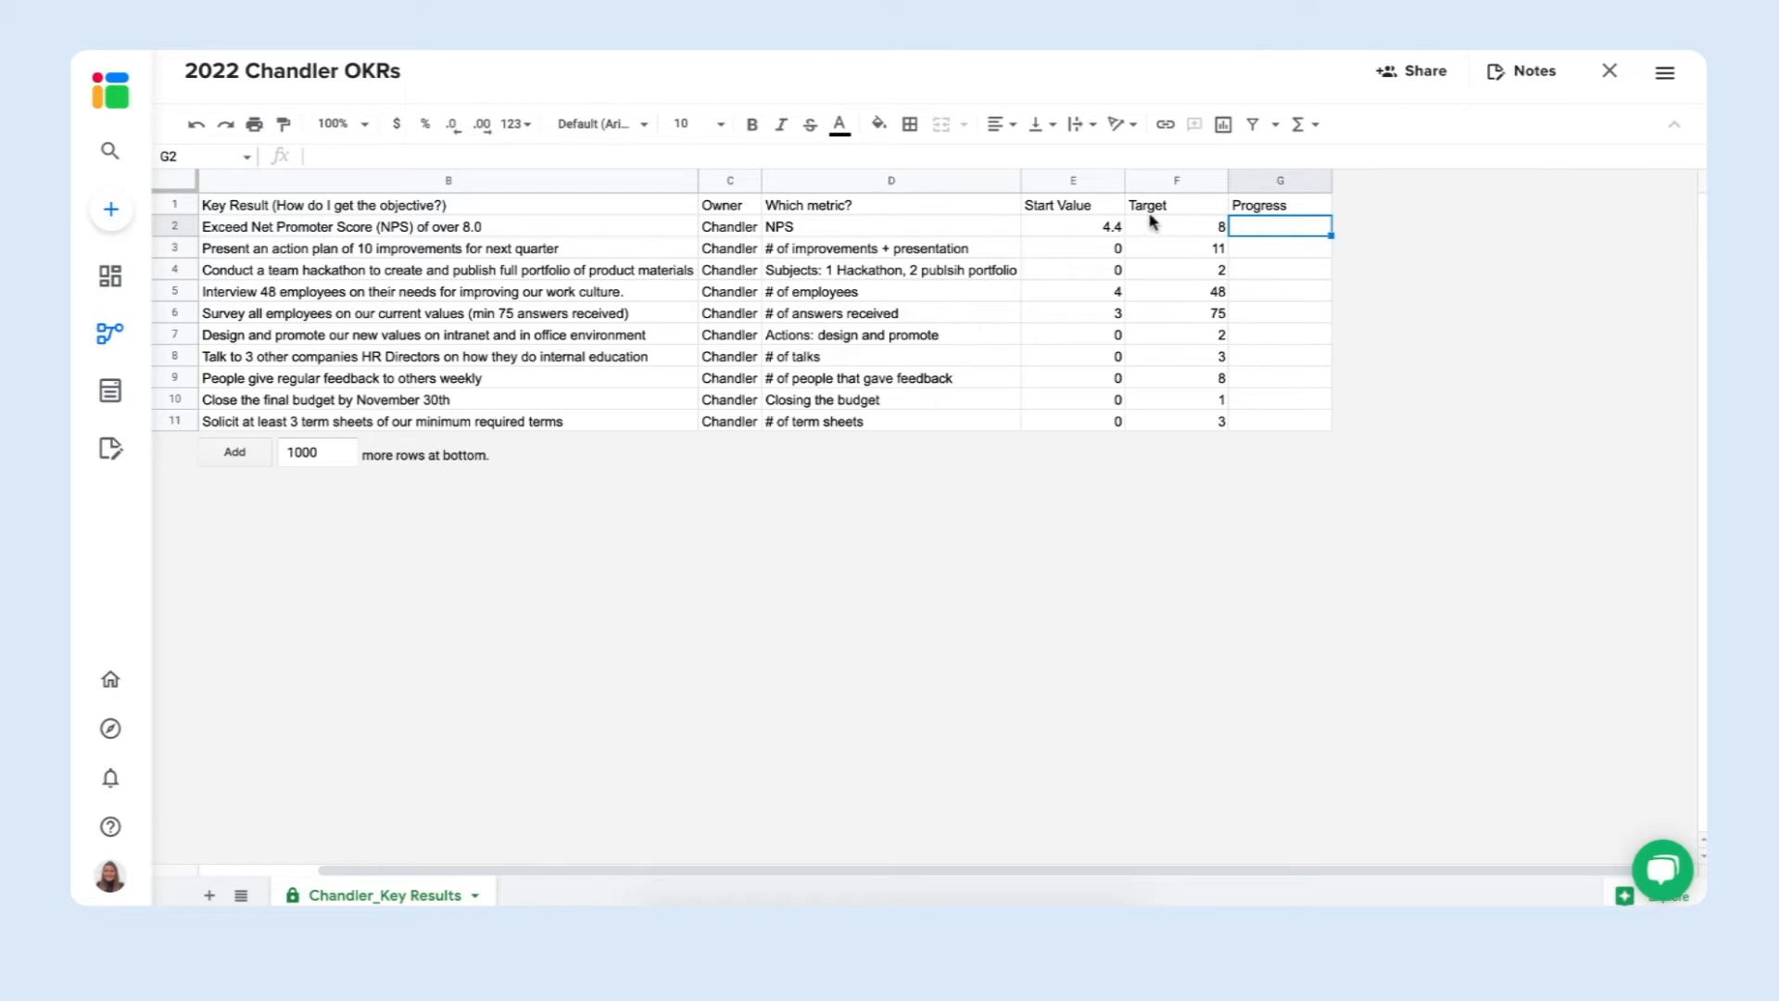
click(1256, 179)
drag(841, 181, 413, 183)
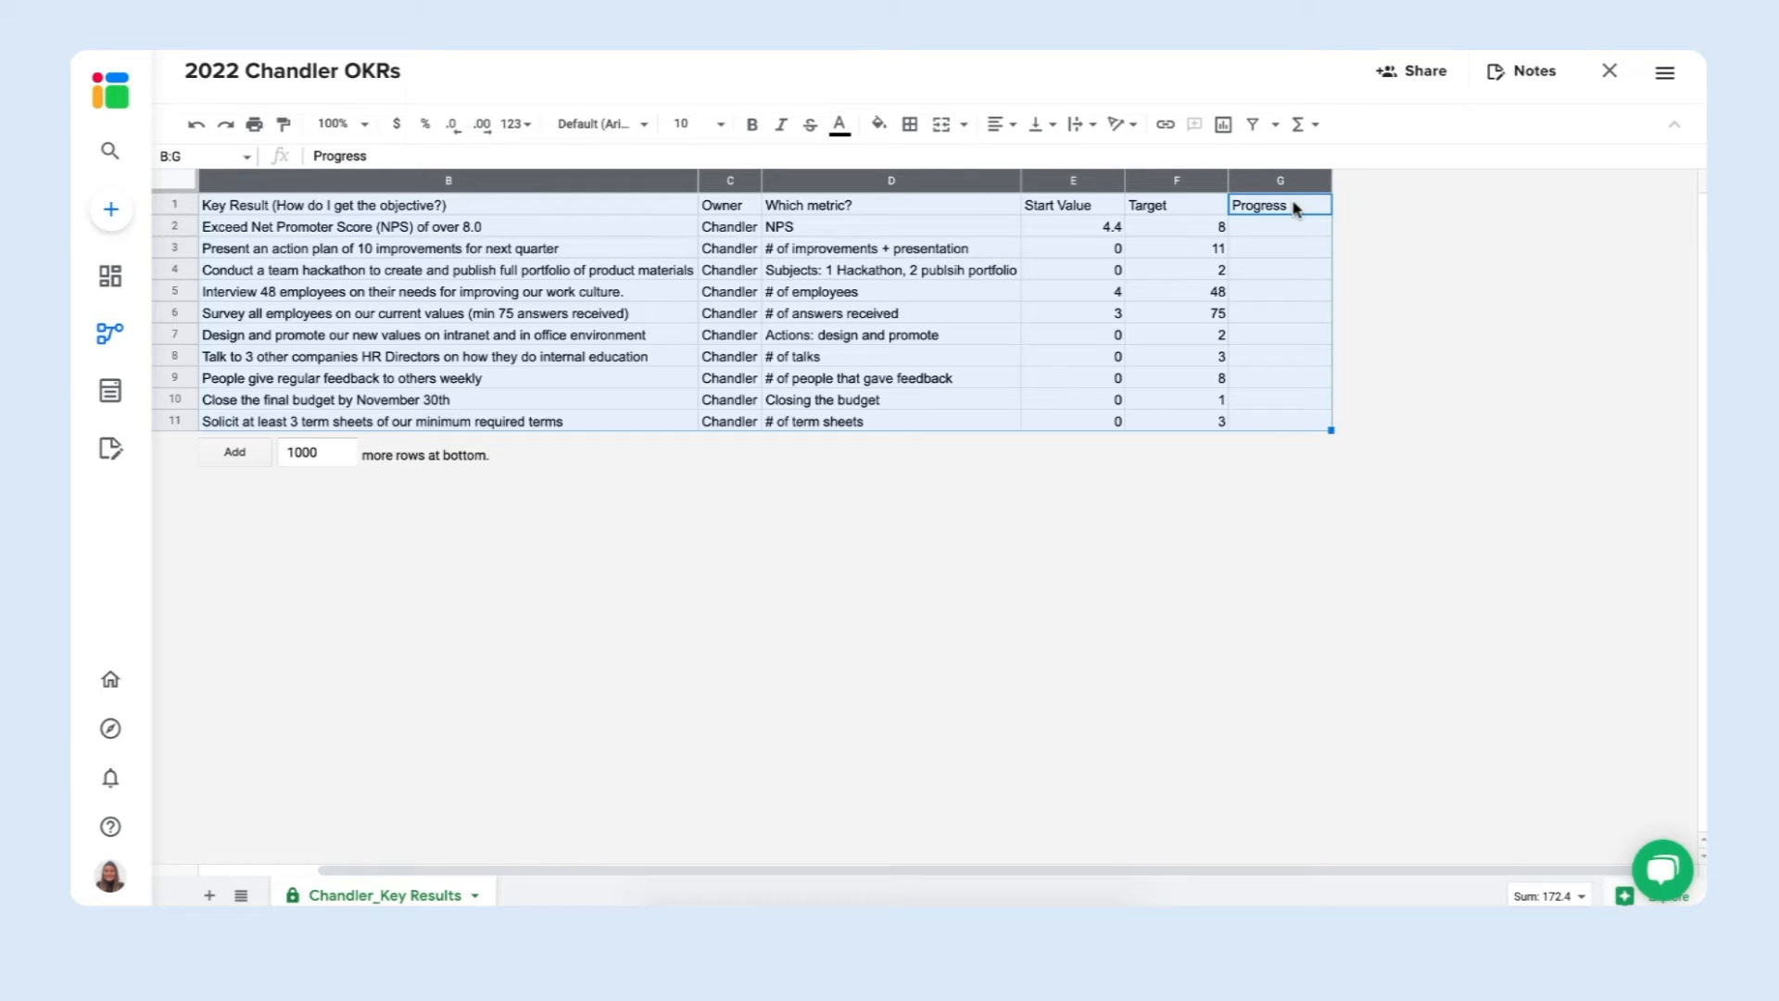
Edit the Sheetgo_Key Results connection to turn off Lock destination tab in the destination settings, and save the changes.
click(1665, 72)
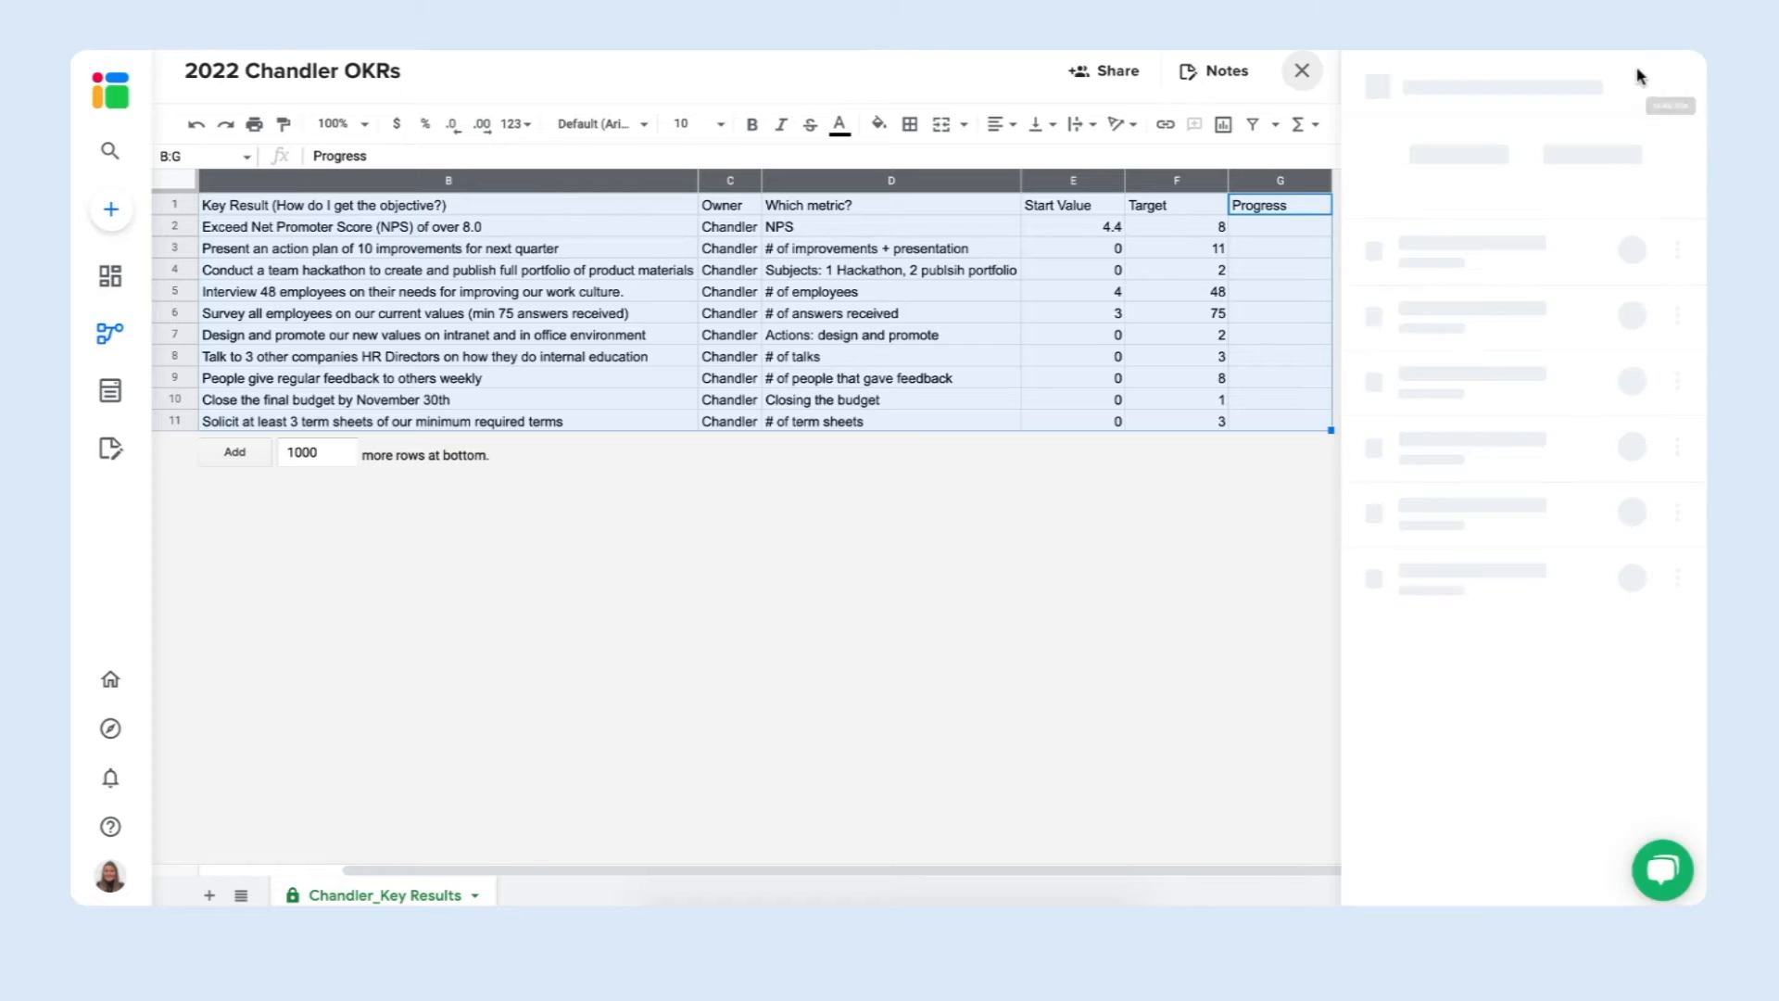
click(1680, 246)
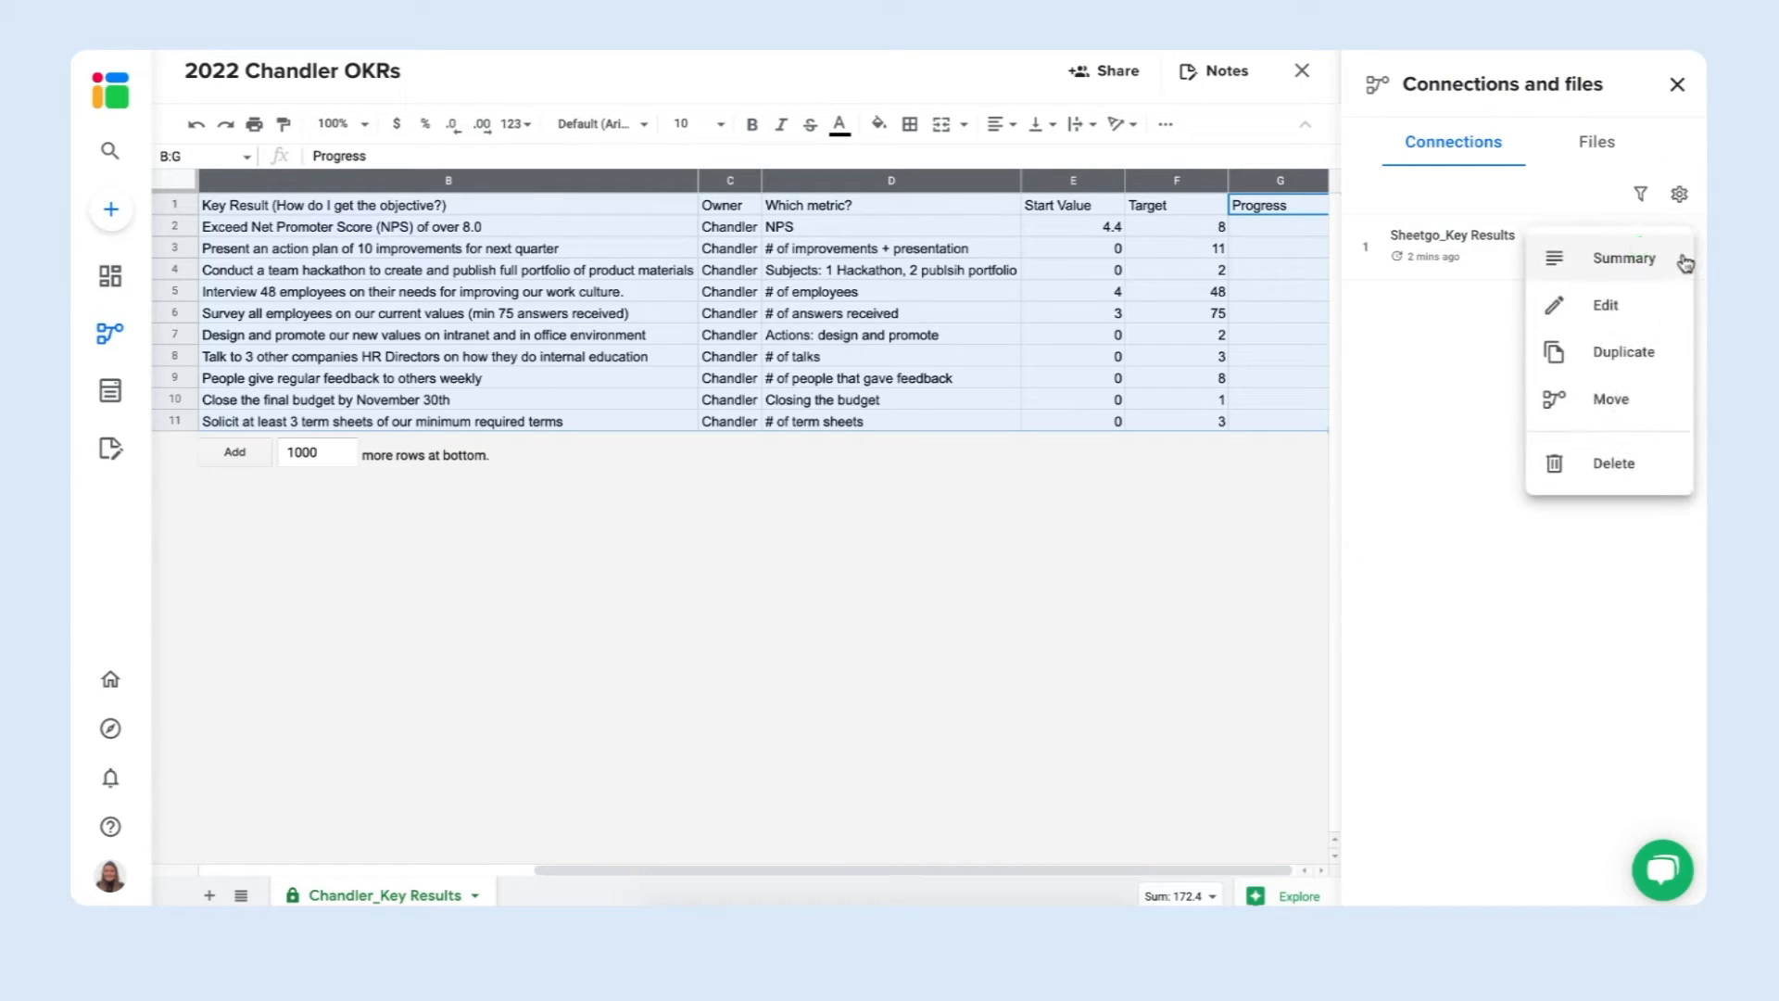
click(1605, 305)
scroll(1005, 422, down, 4)
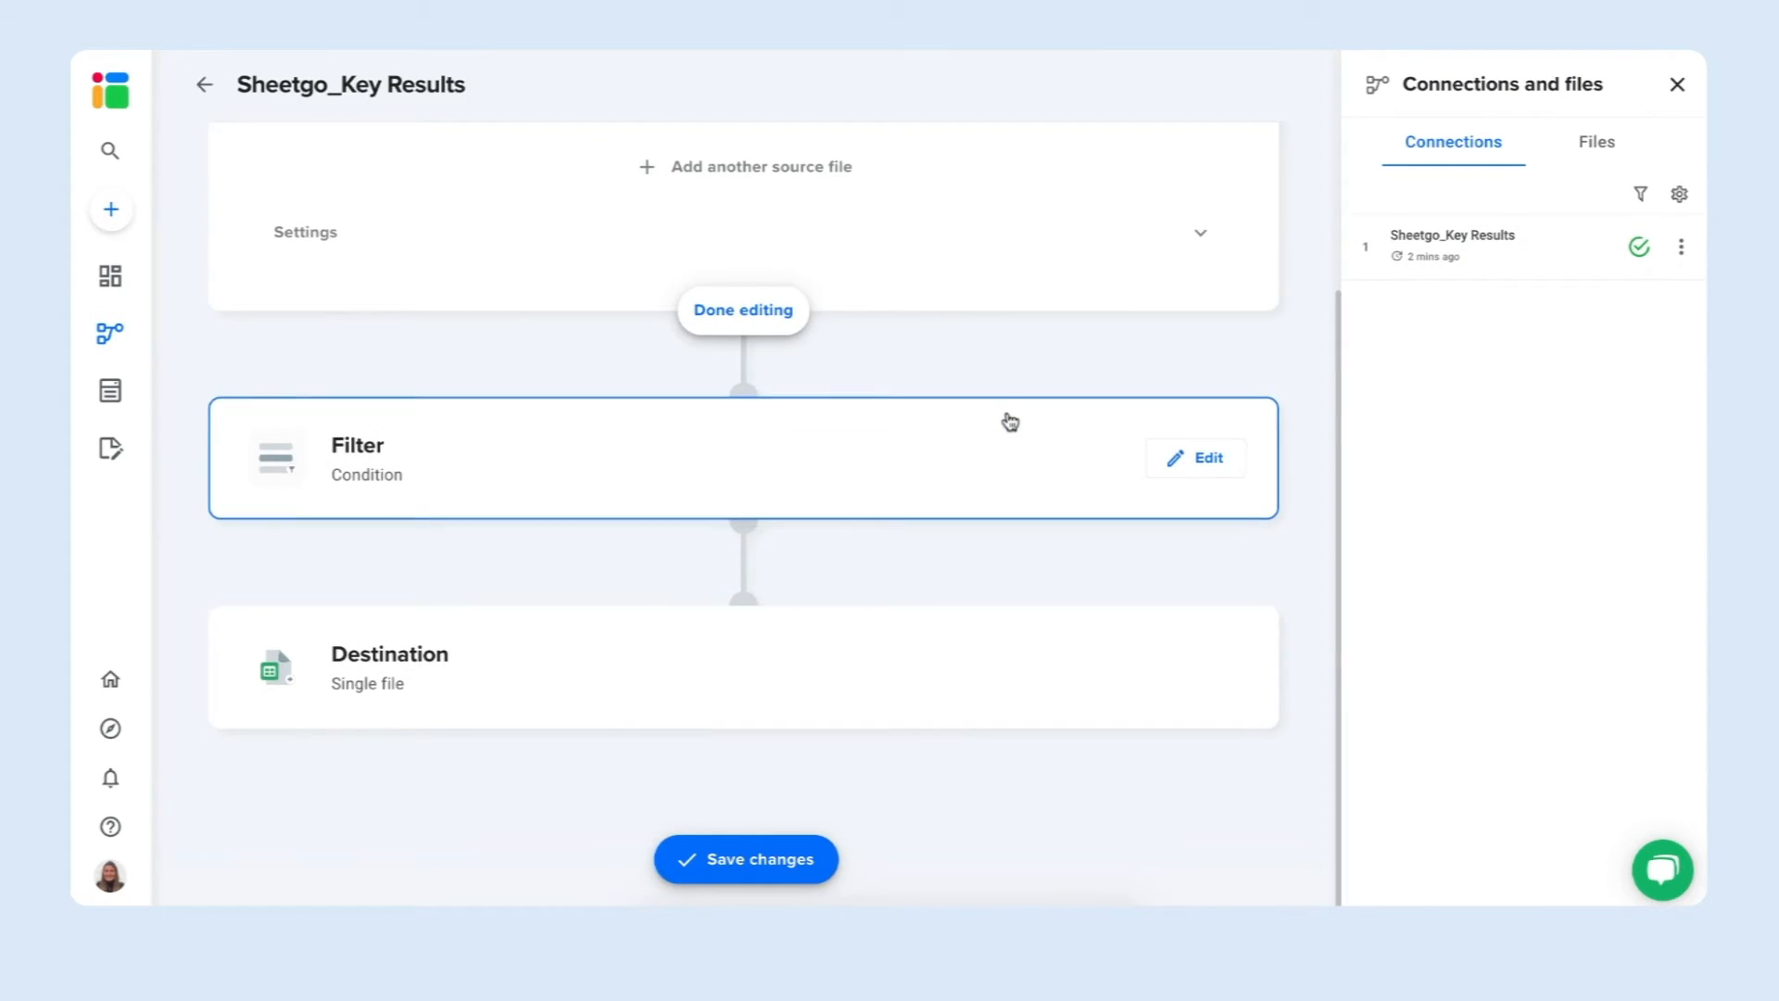
click(792, 677)
click(741, 665)
scroll(743, 665, down, 3)
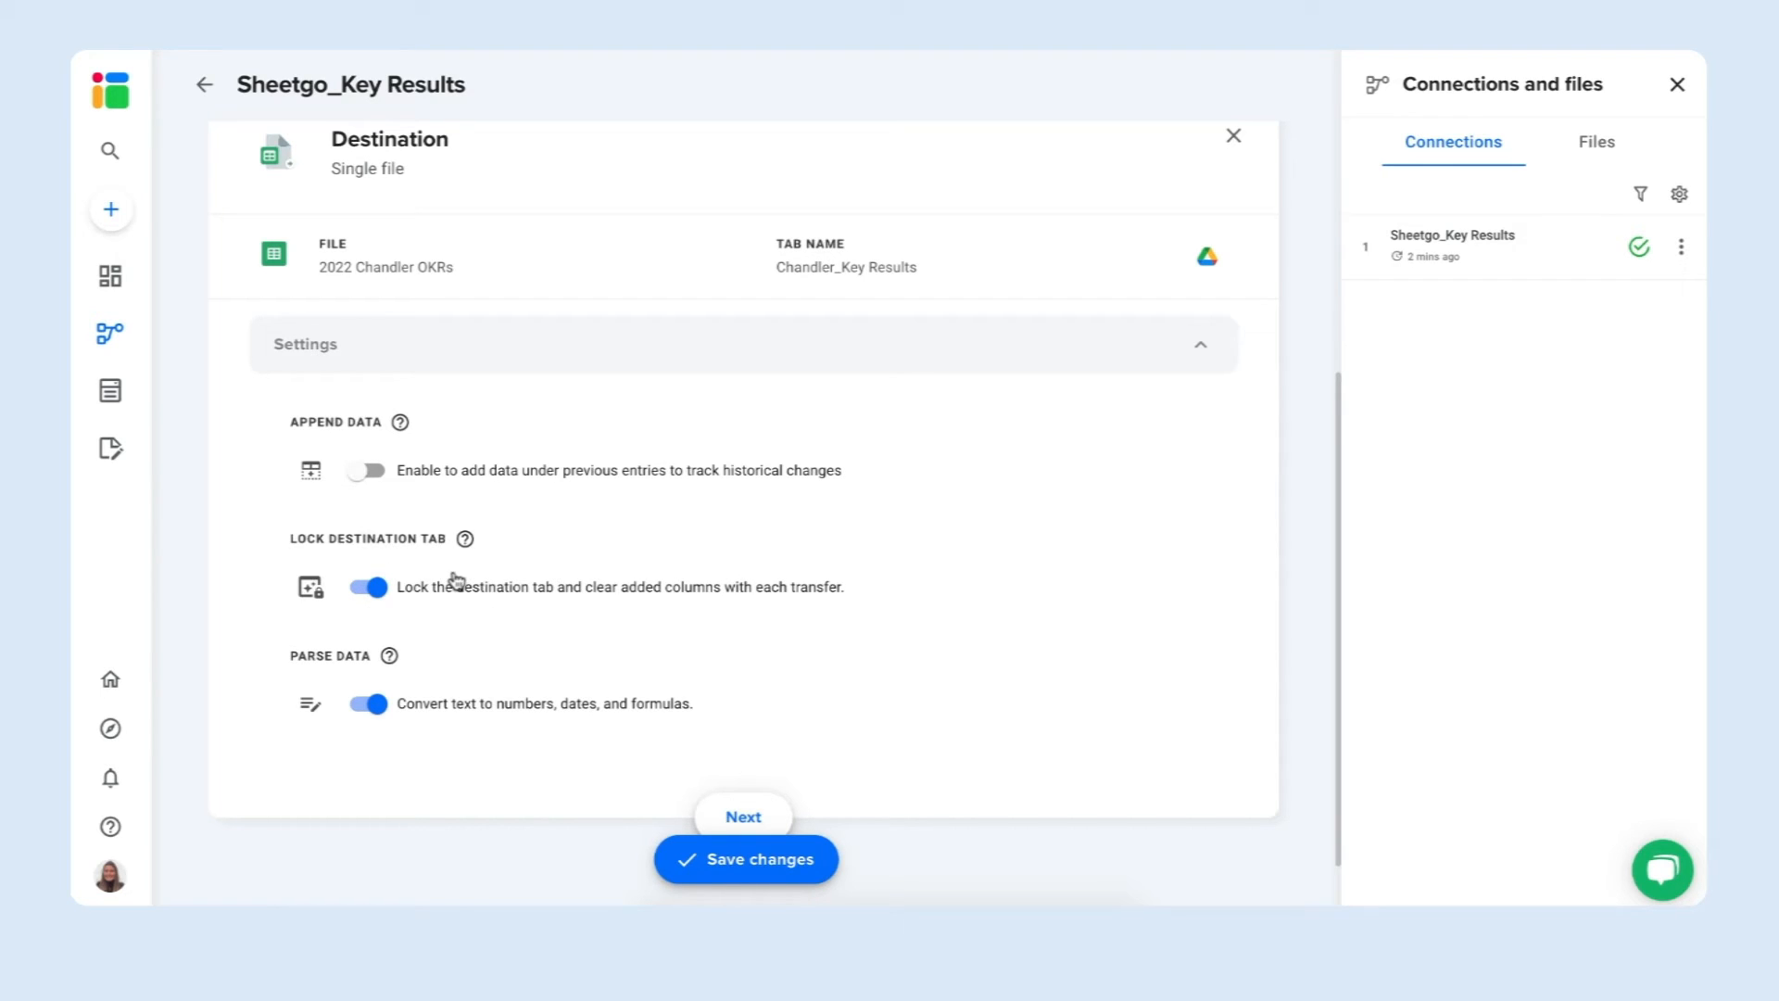
click(368, 586)
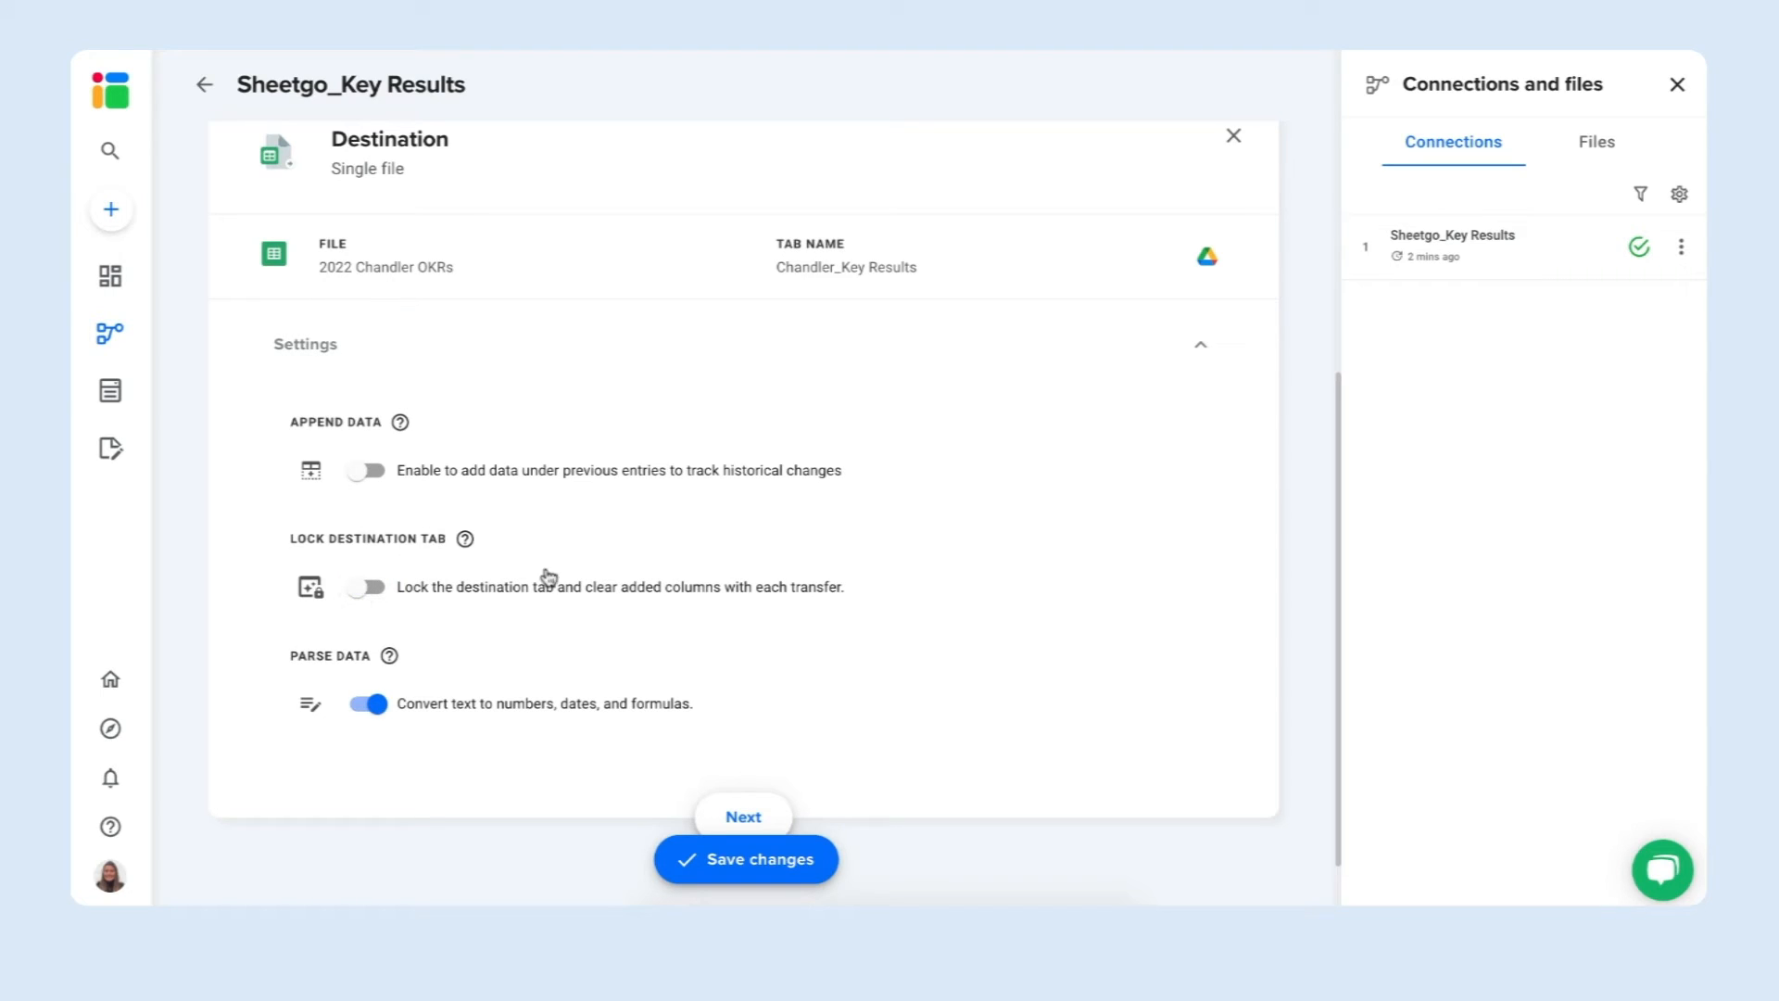
scroll(525, 600, down, 1)
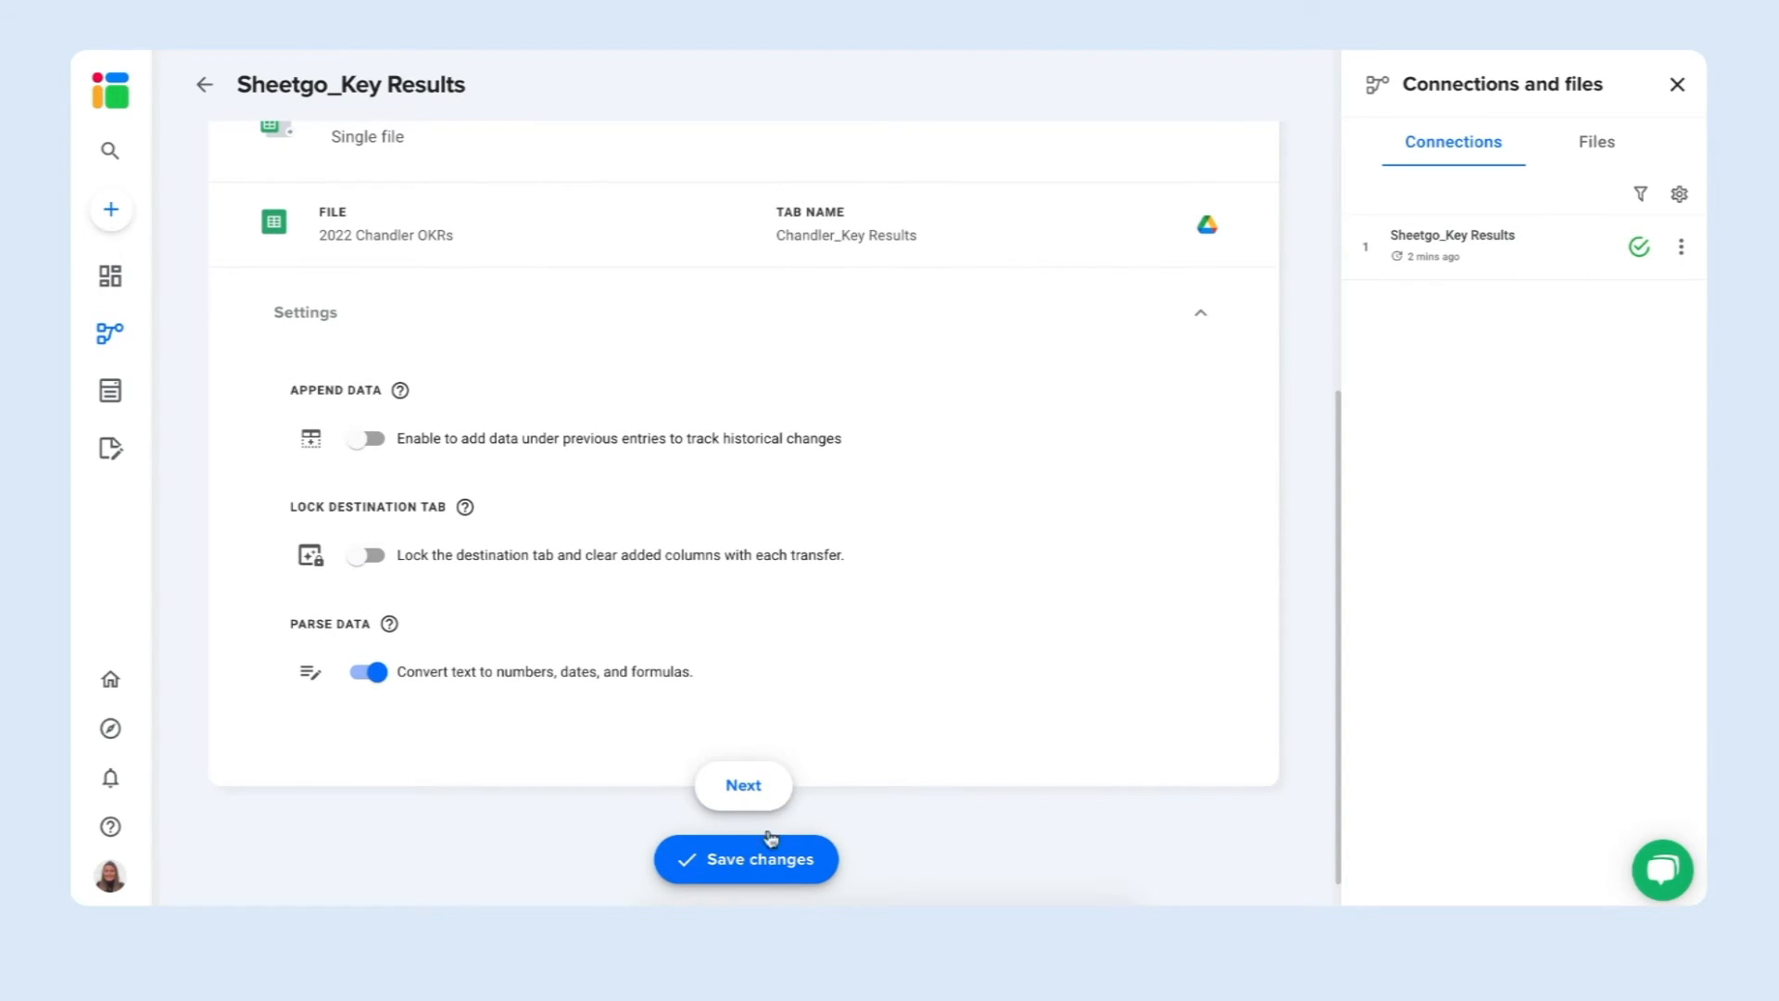
click(729, 862)
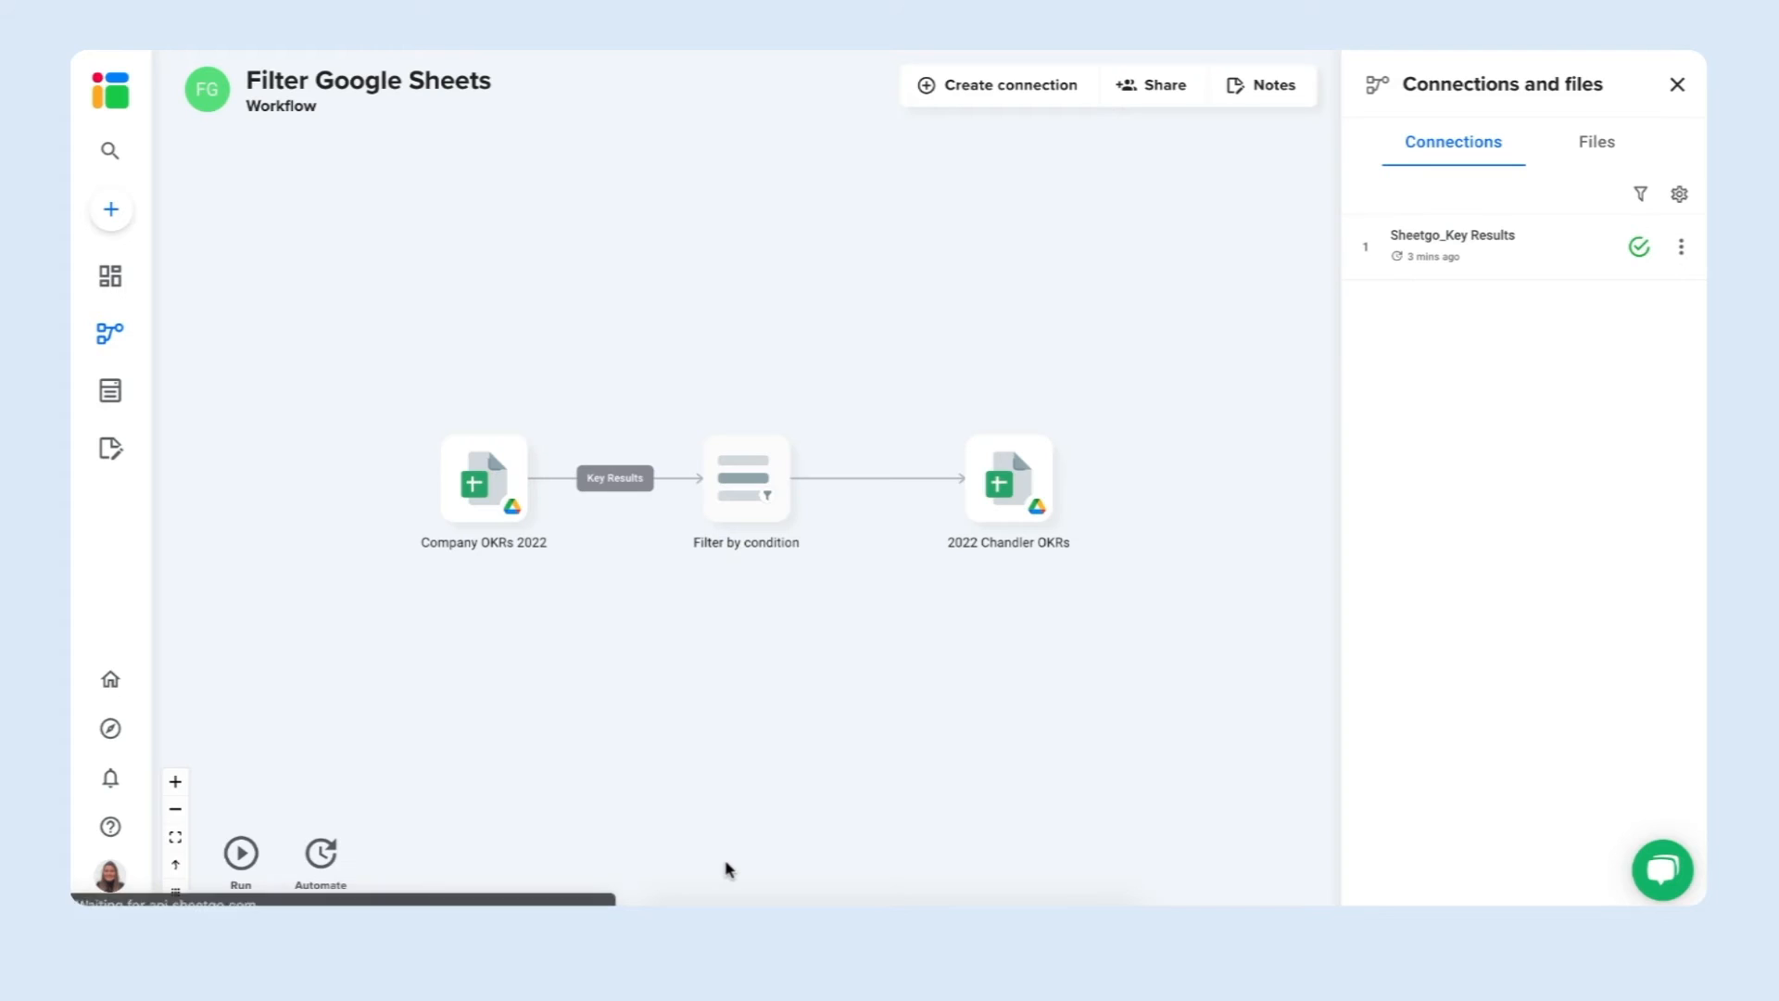
Reopen the destination spreadsheet from the workflow, close the list of connections and files, and select the Progress column.
click(993, 477)
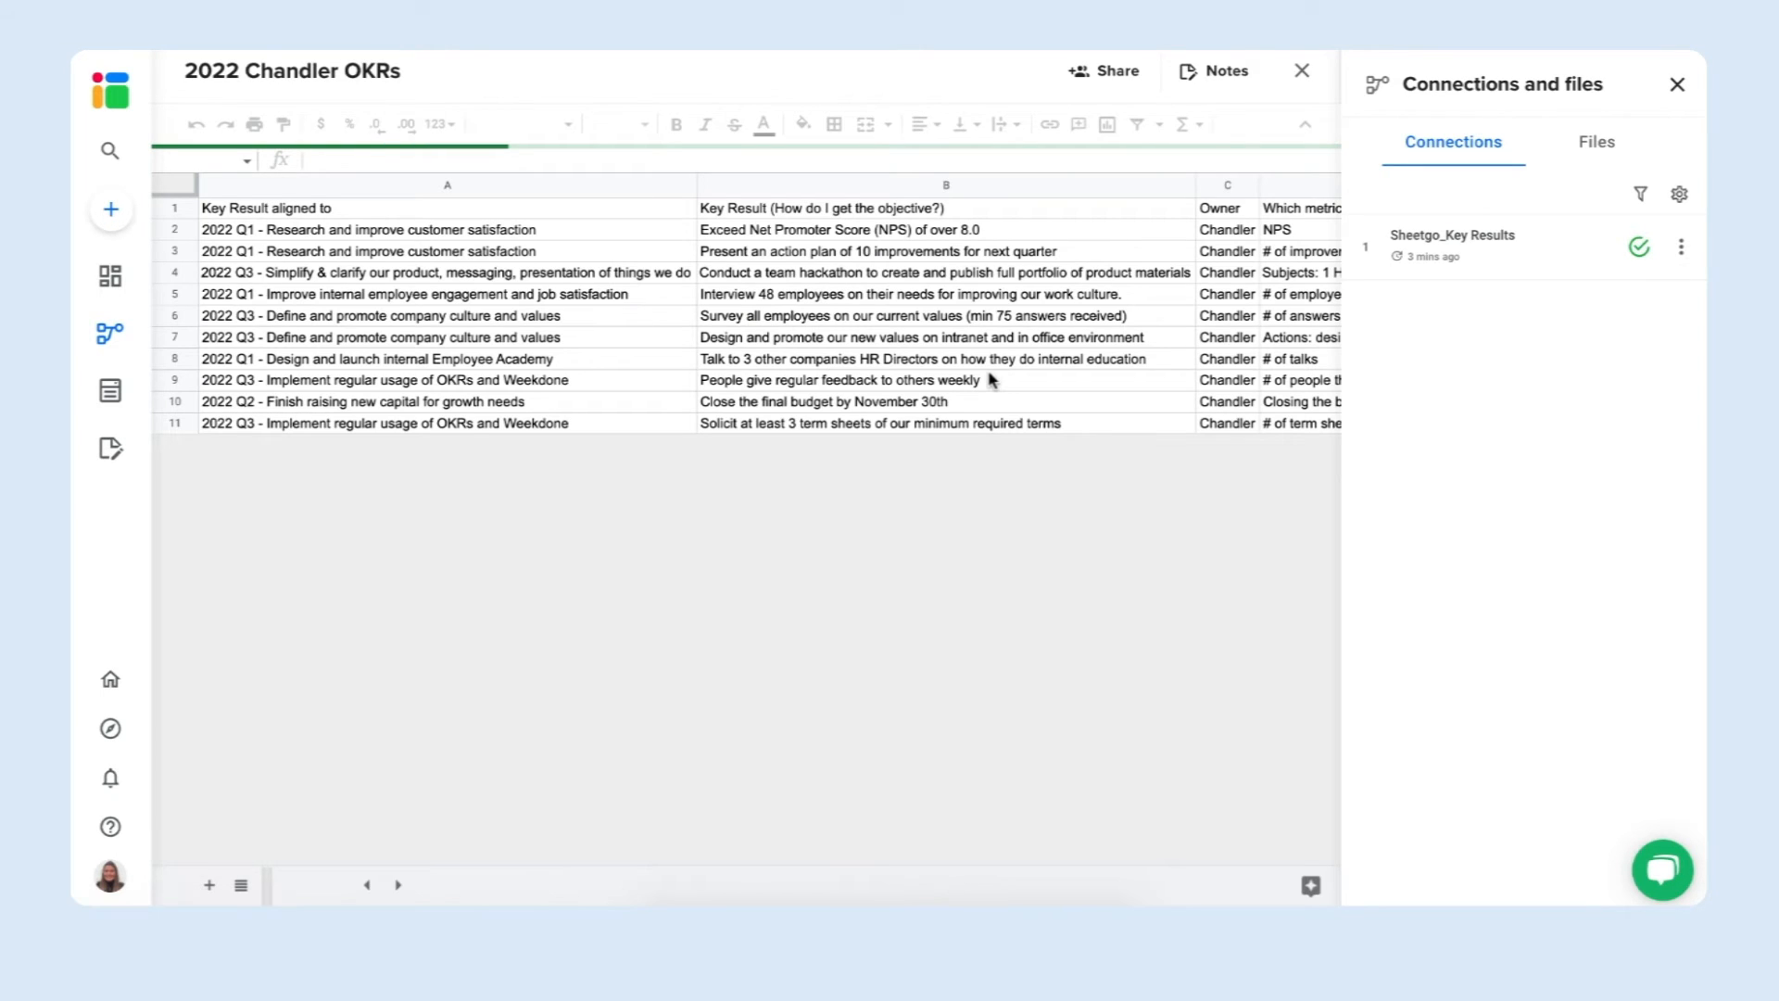
click(1677, 85)
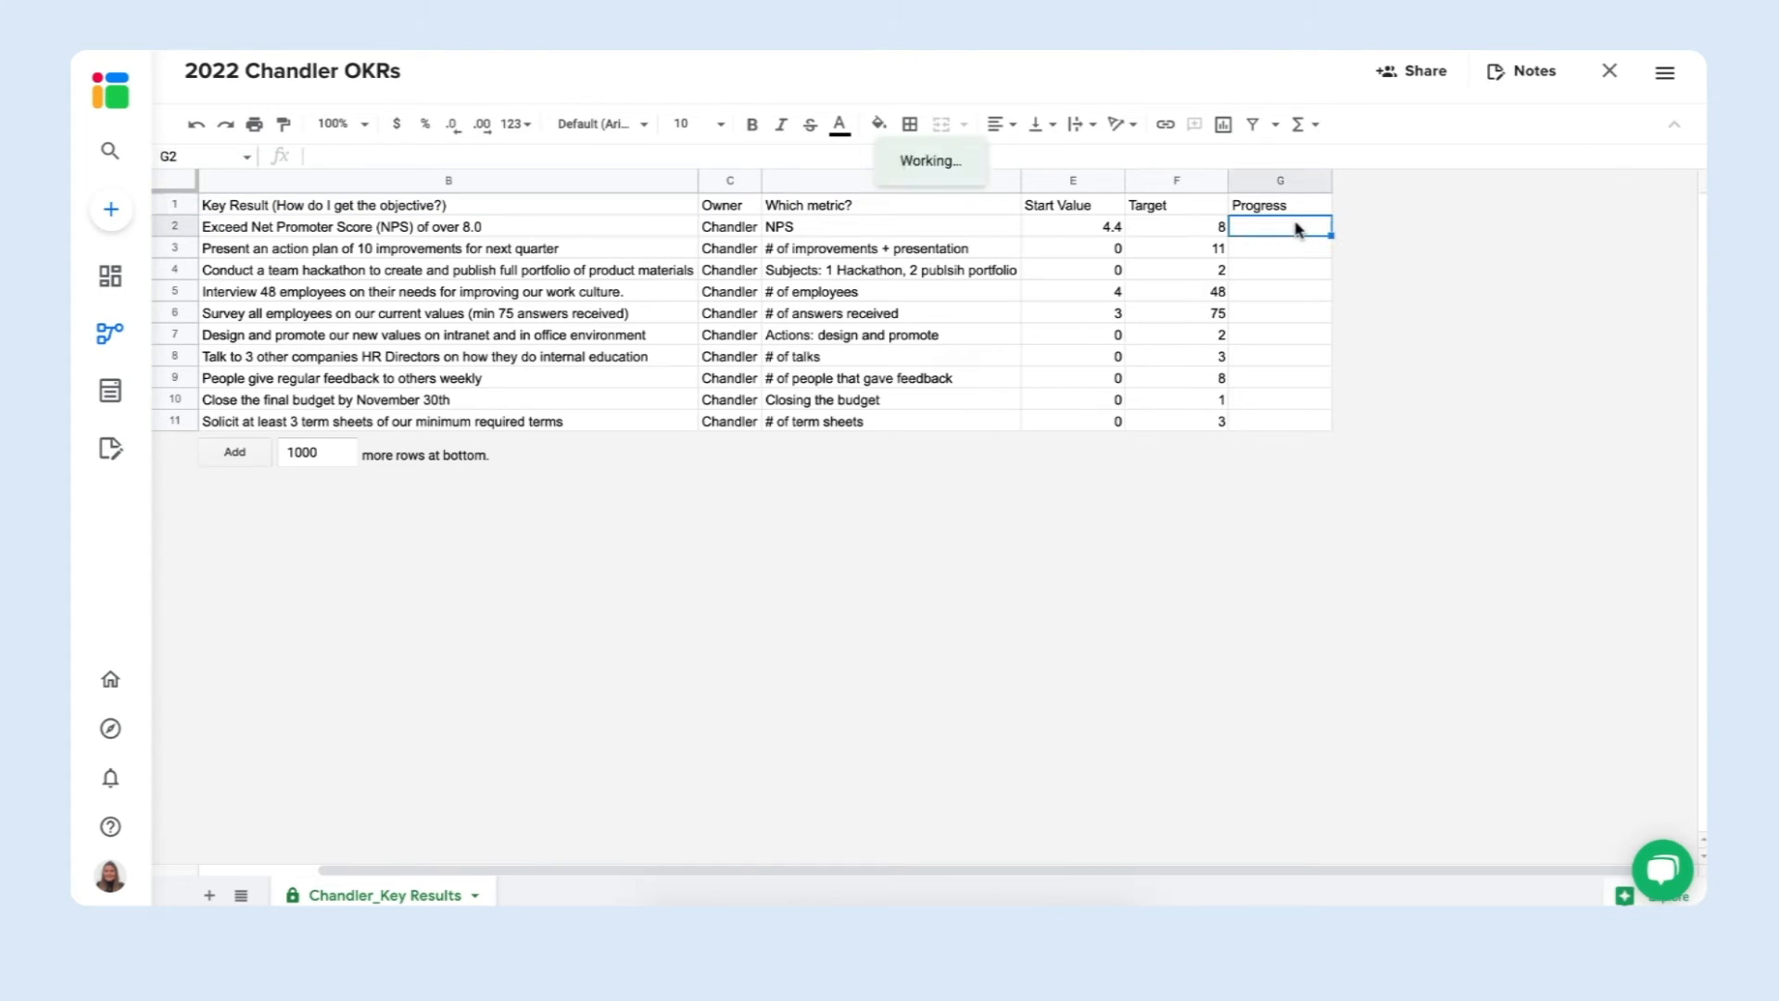
click(1277, 179)
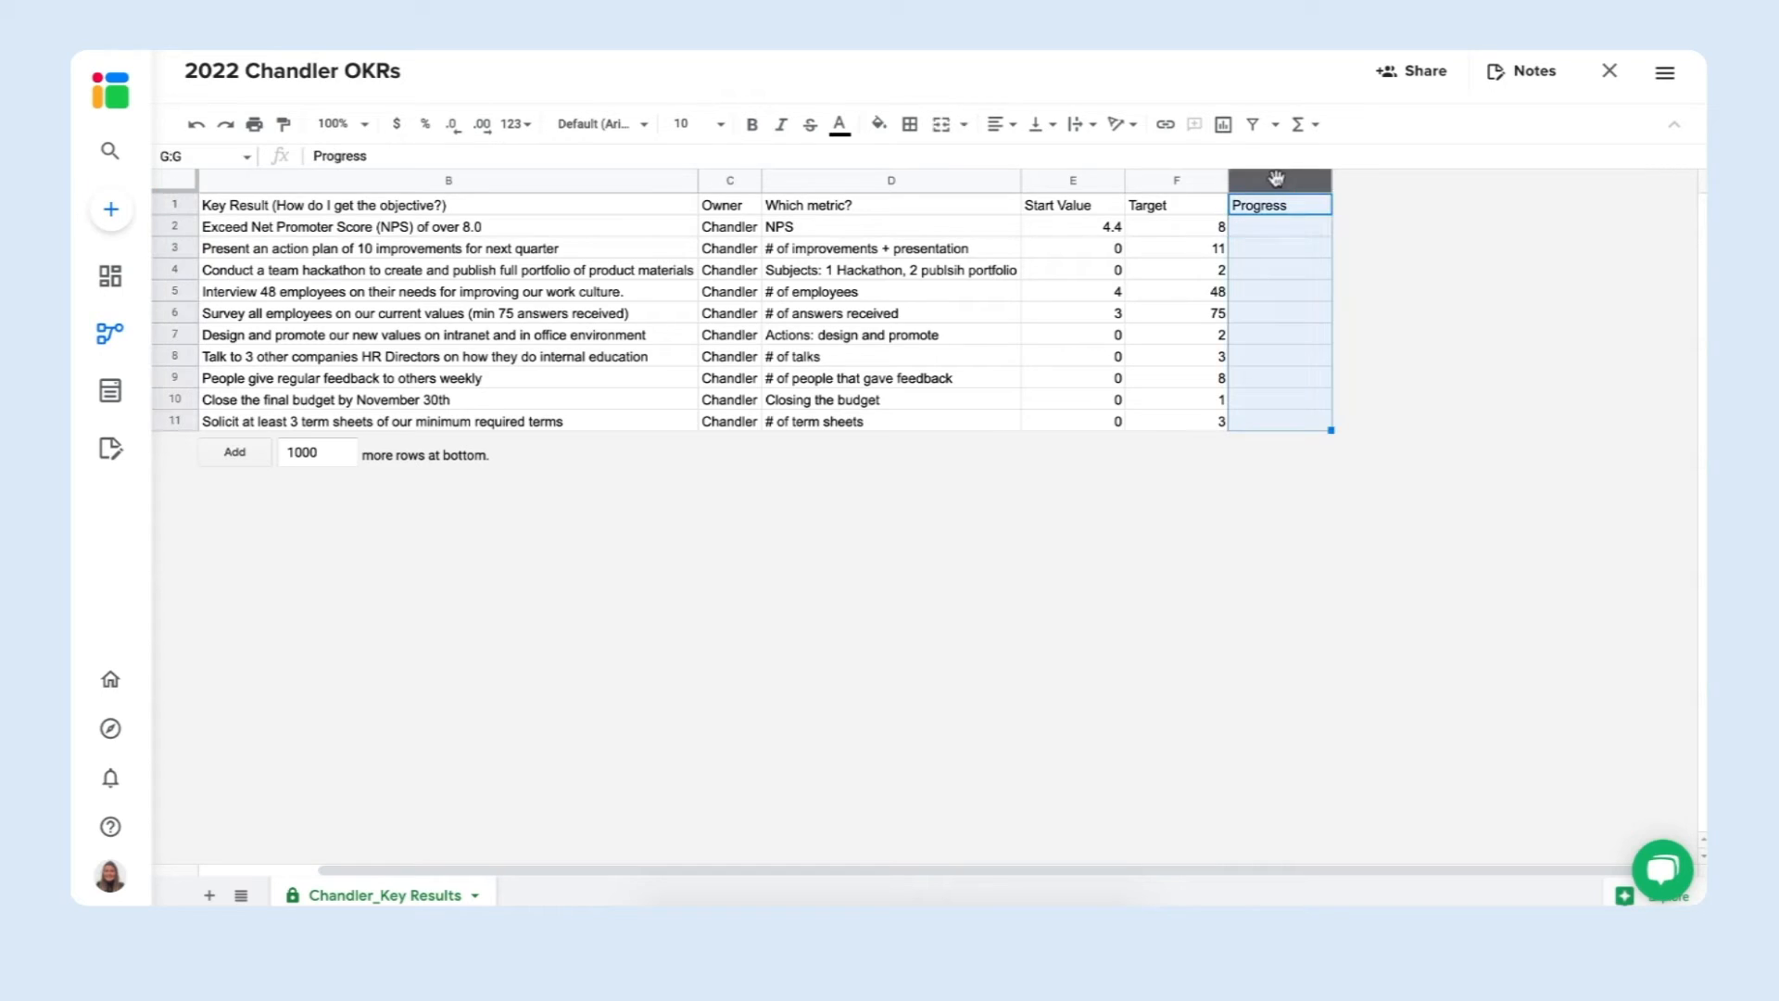
Fill the Progress column with 50% in G2, 20% in G3, 10% in G4 and 0% in G5 to G11.
click(1246, 230)
text(50)
key(Return)
key(Return)
text(20)
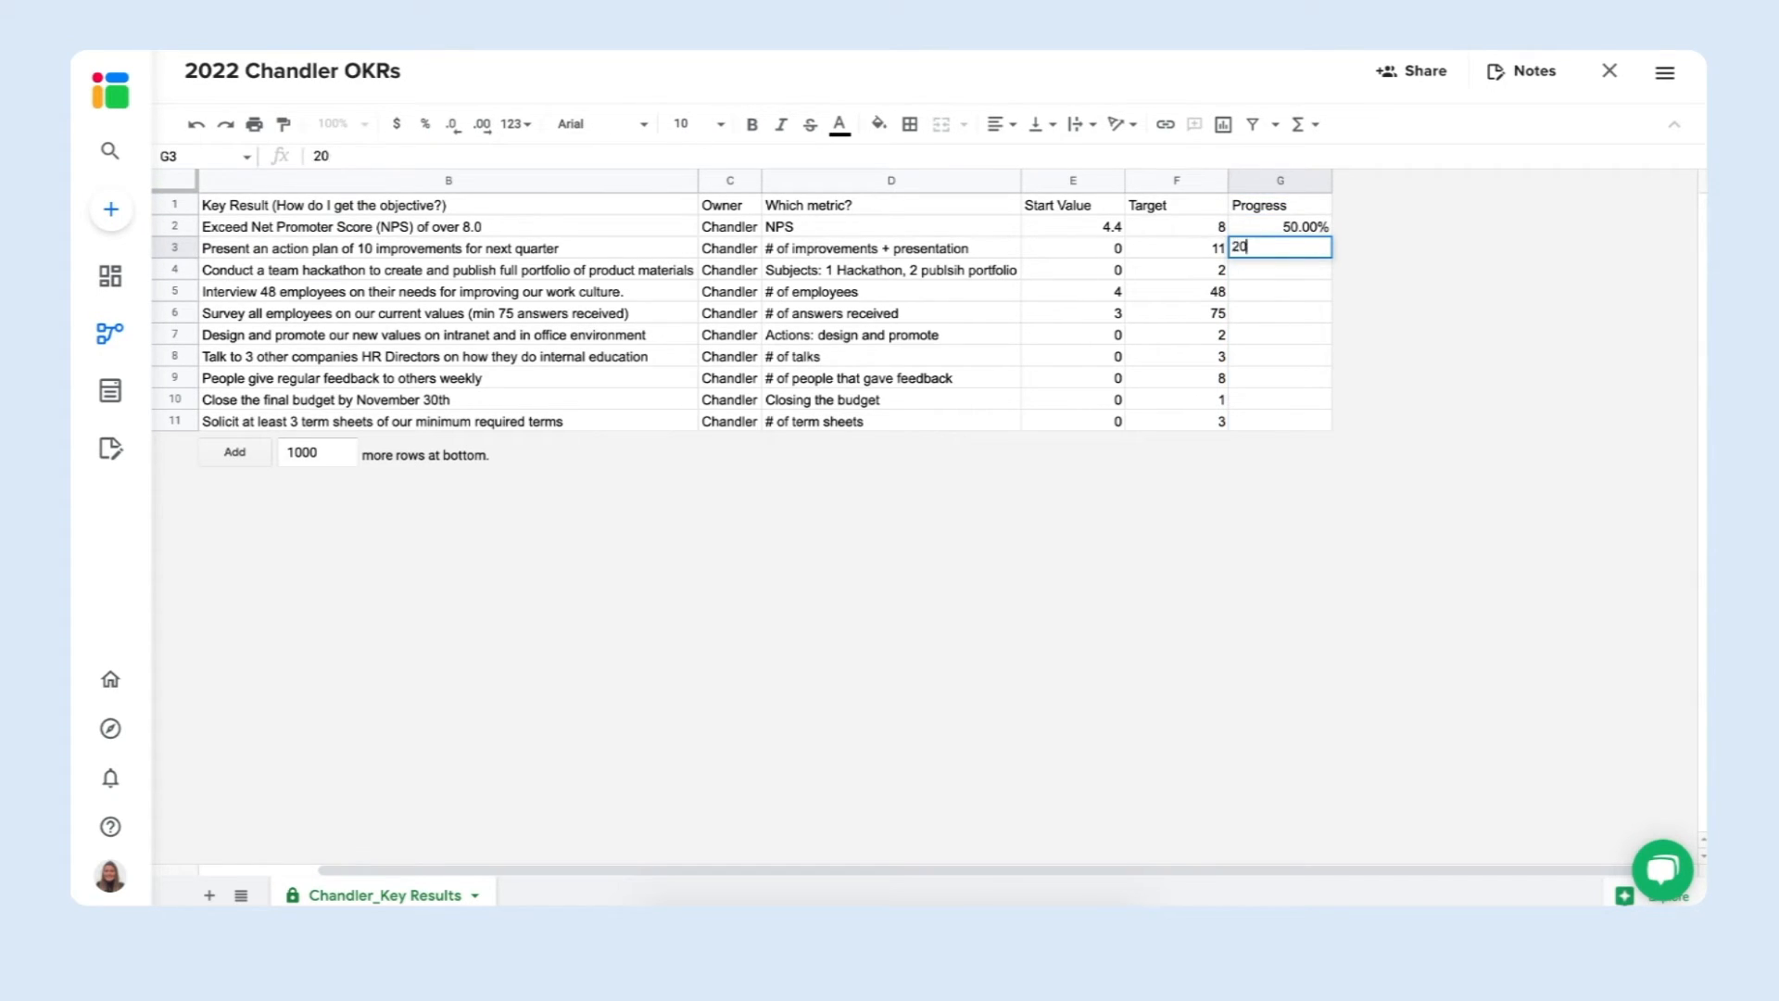
key(Return)
text(10)
key(Return)
text(0)
key(Return)
text(0 0 0 0 0 0)
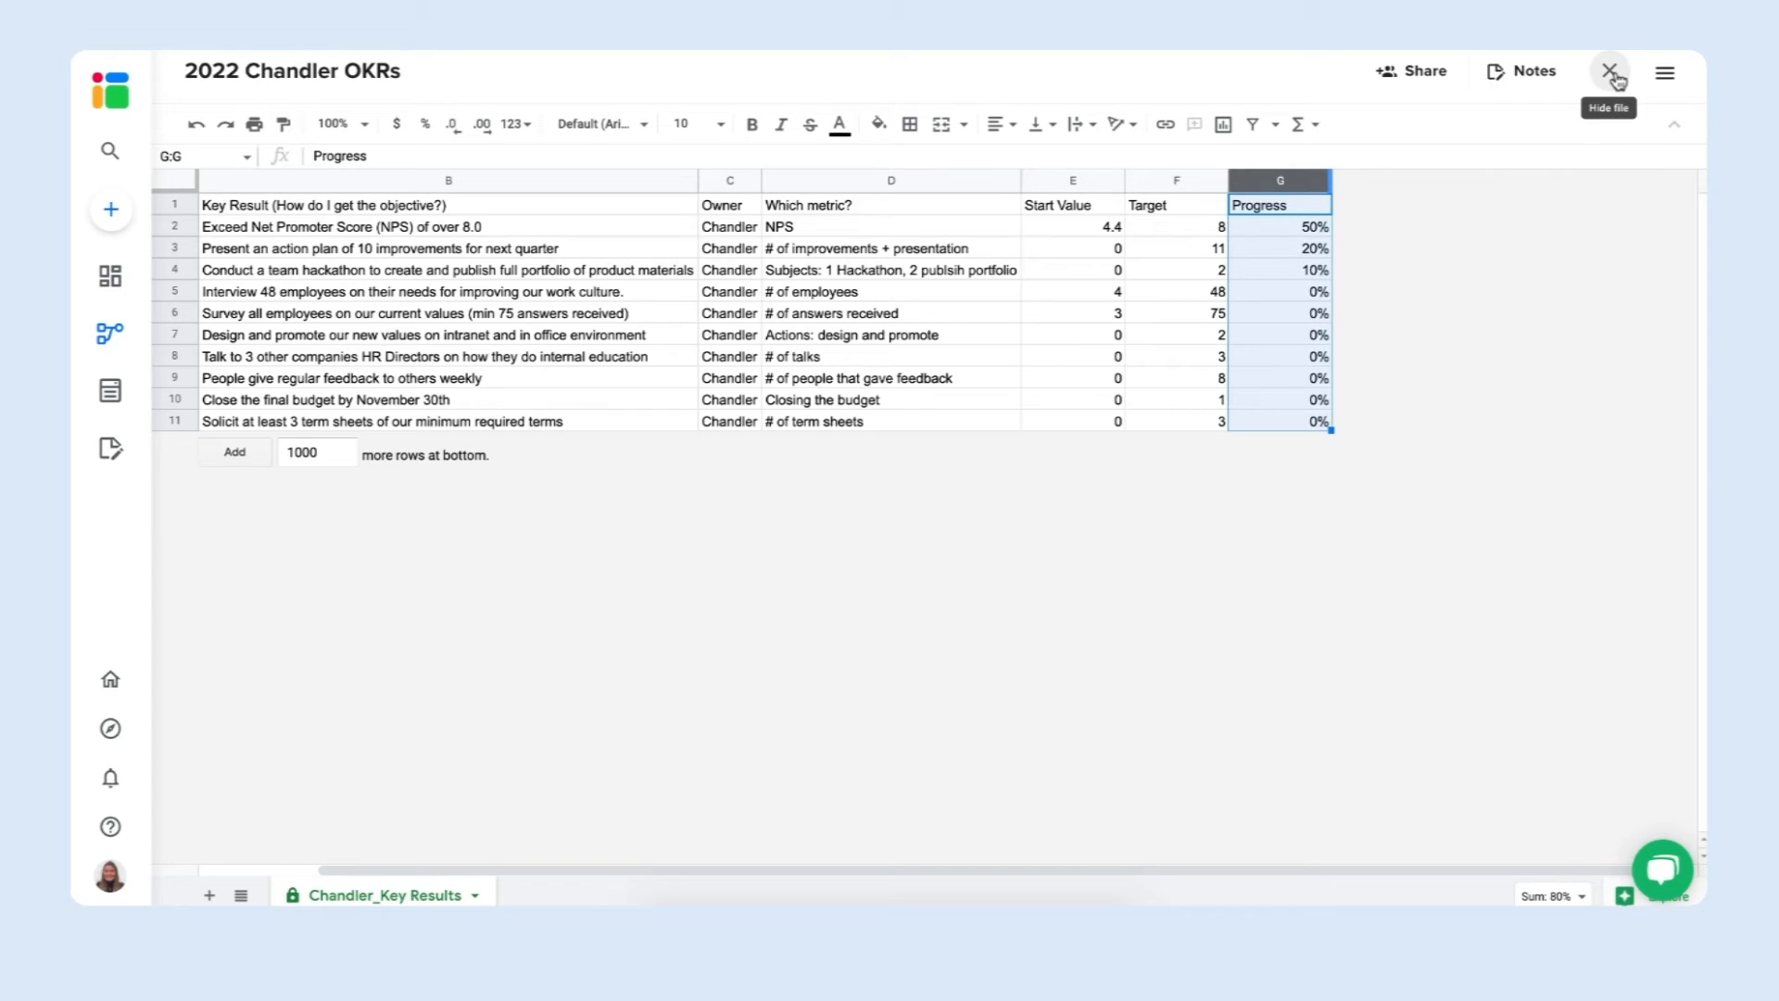
Close the spreadsheet and rename the workflow as OKRs company from its overview.
click(1610, 73)
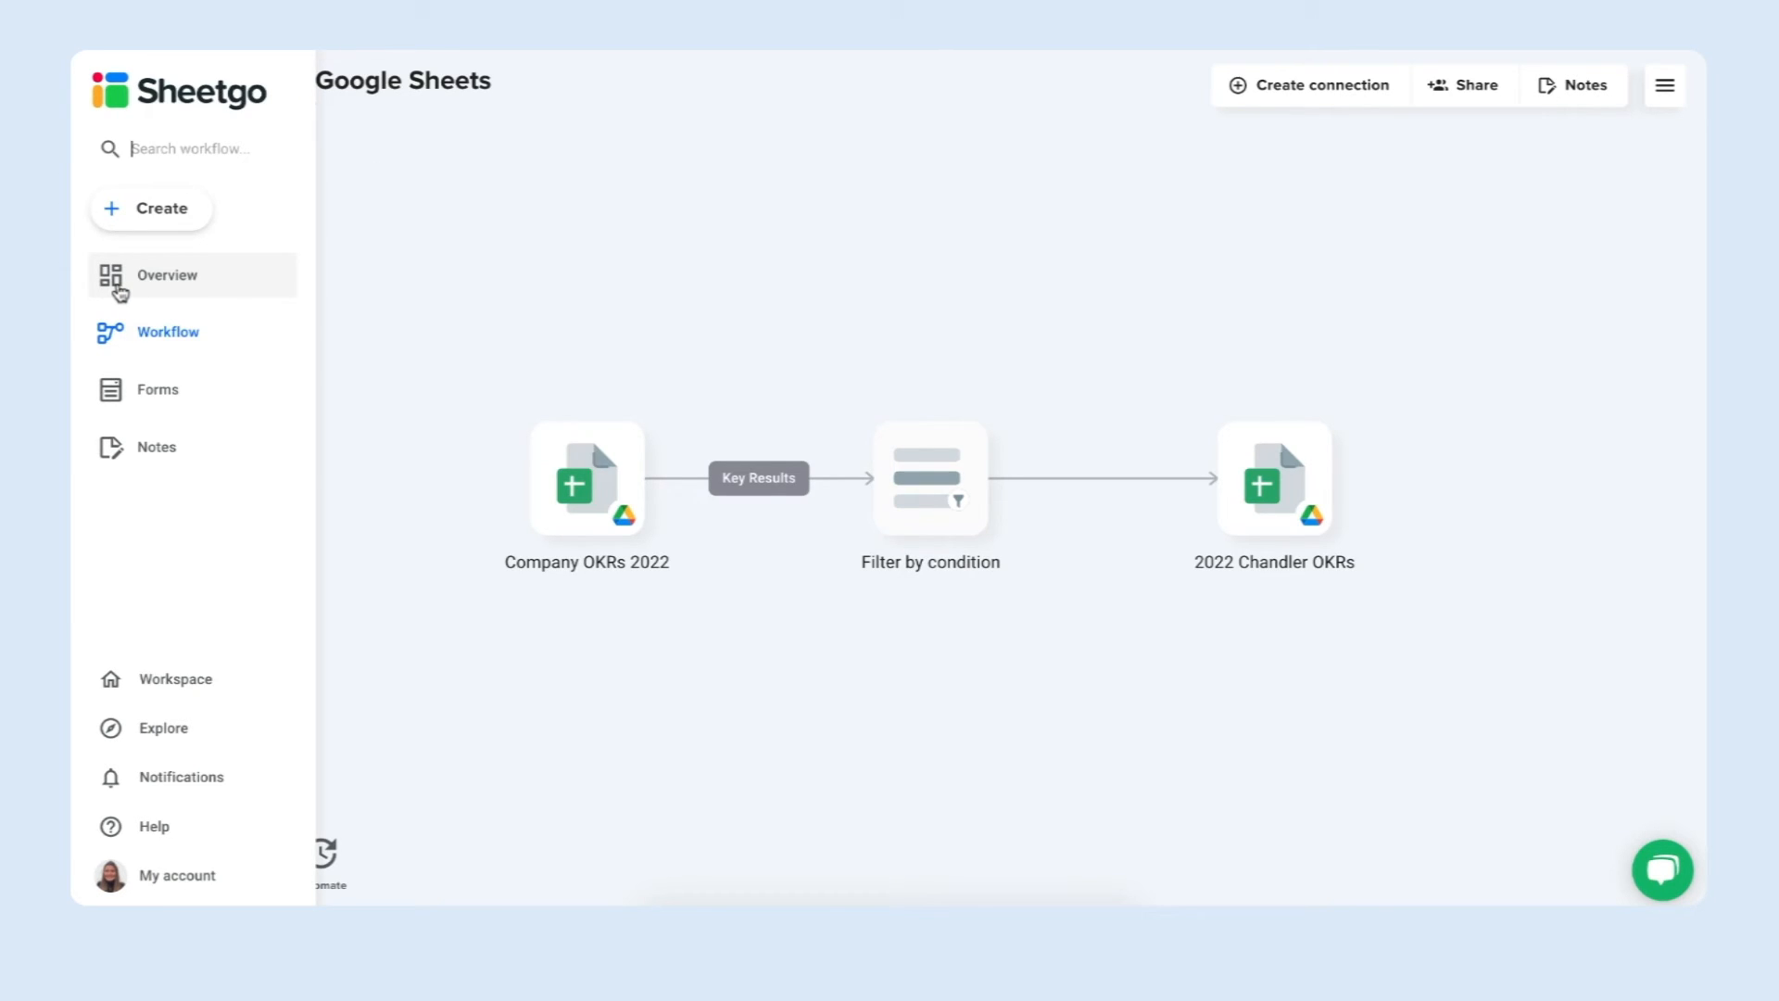
click(154, 274)
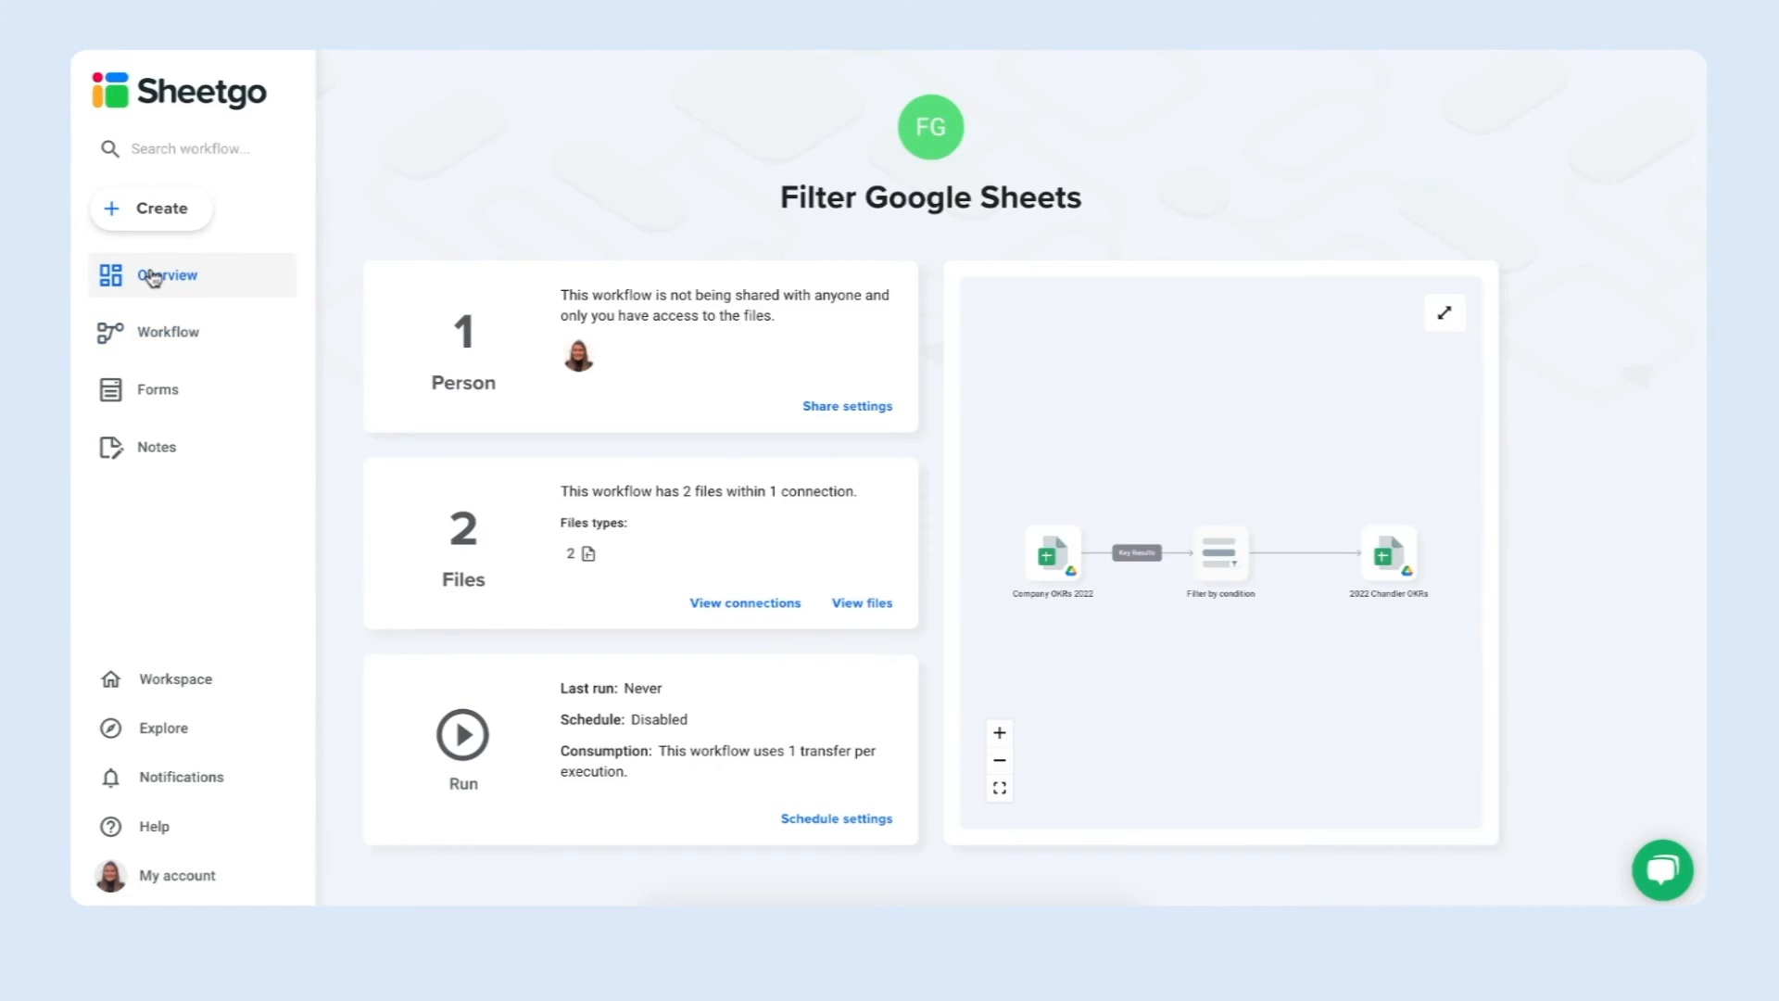
double_click(925, 202)
key(ctrl+a)
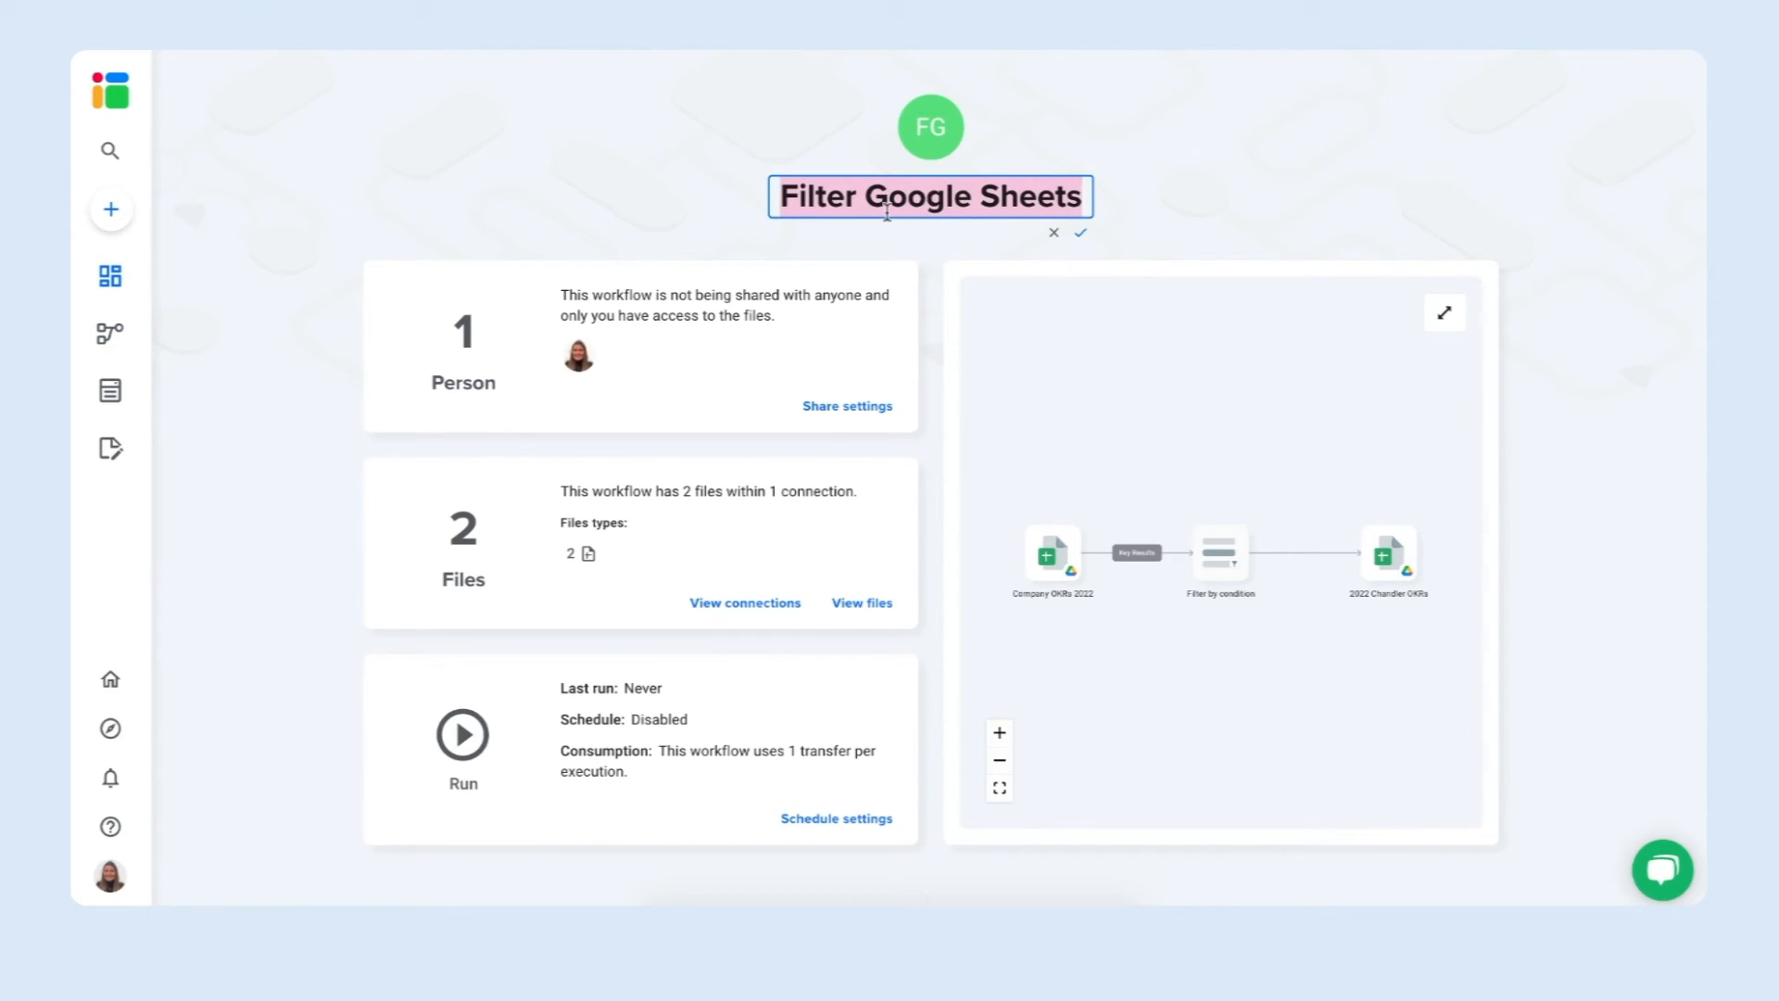
text(OKRs company)
key(Return)
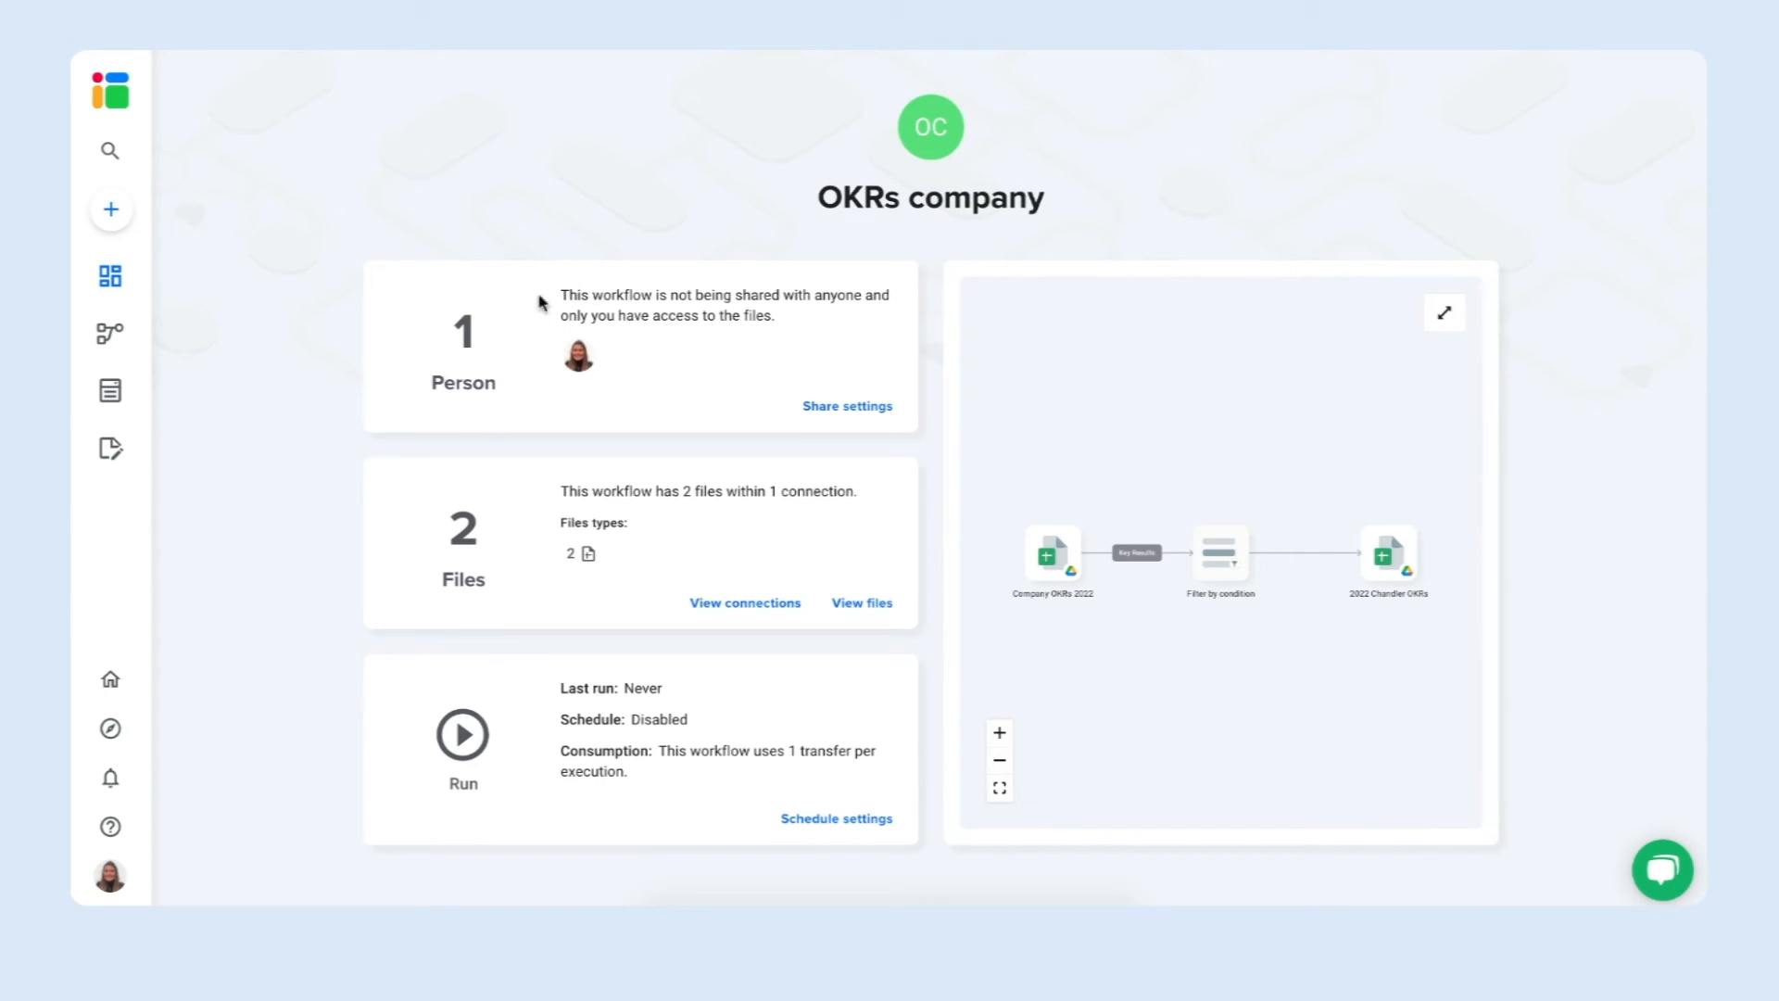
Review the workflow's share settings, including the option for members' editing access to connection files.
click(841, 407)
click(822, 298)
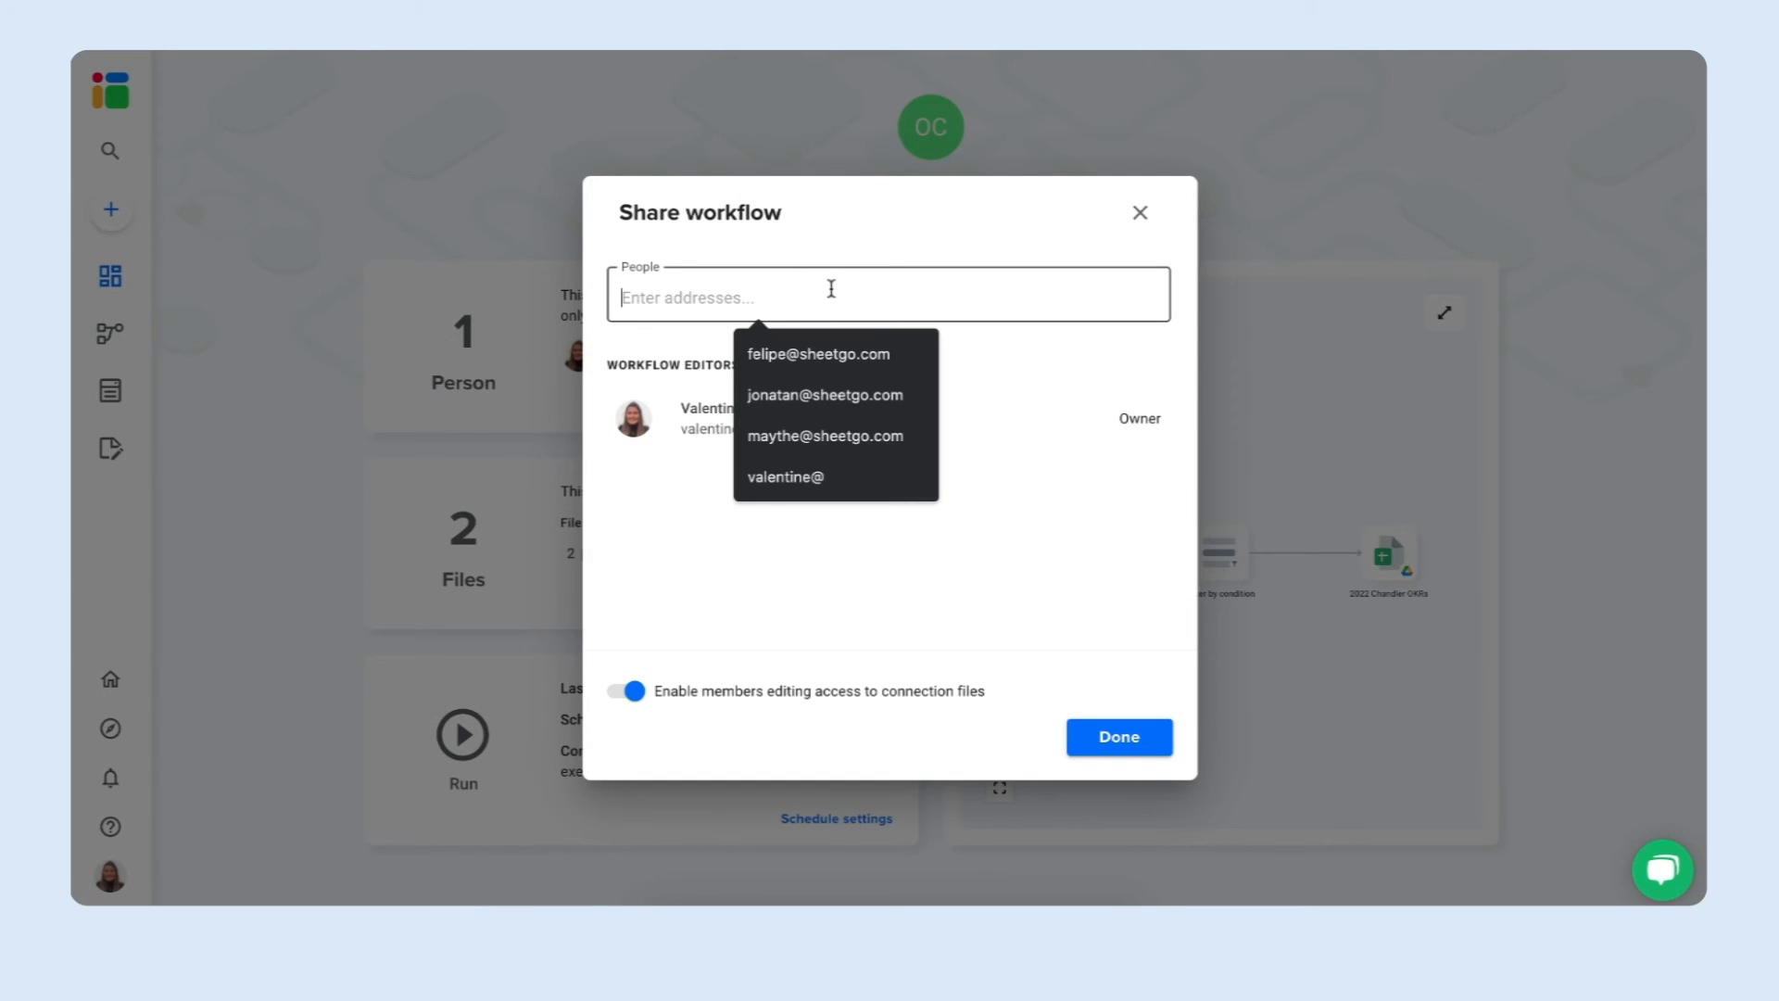
click(983, 347)
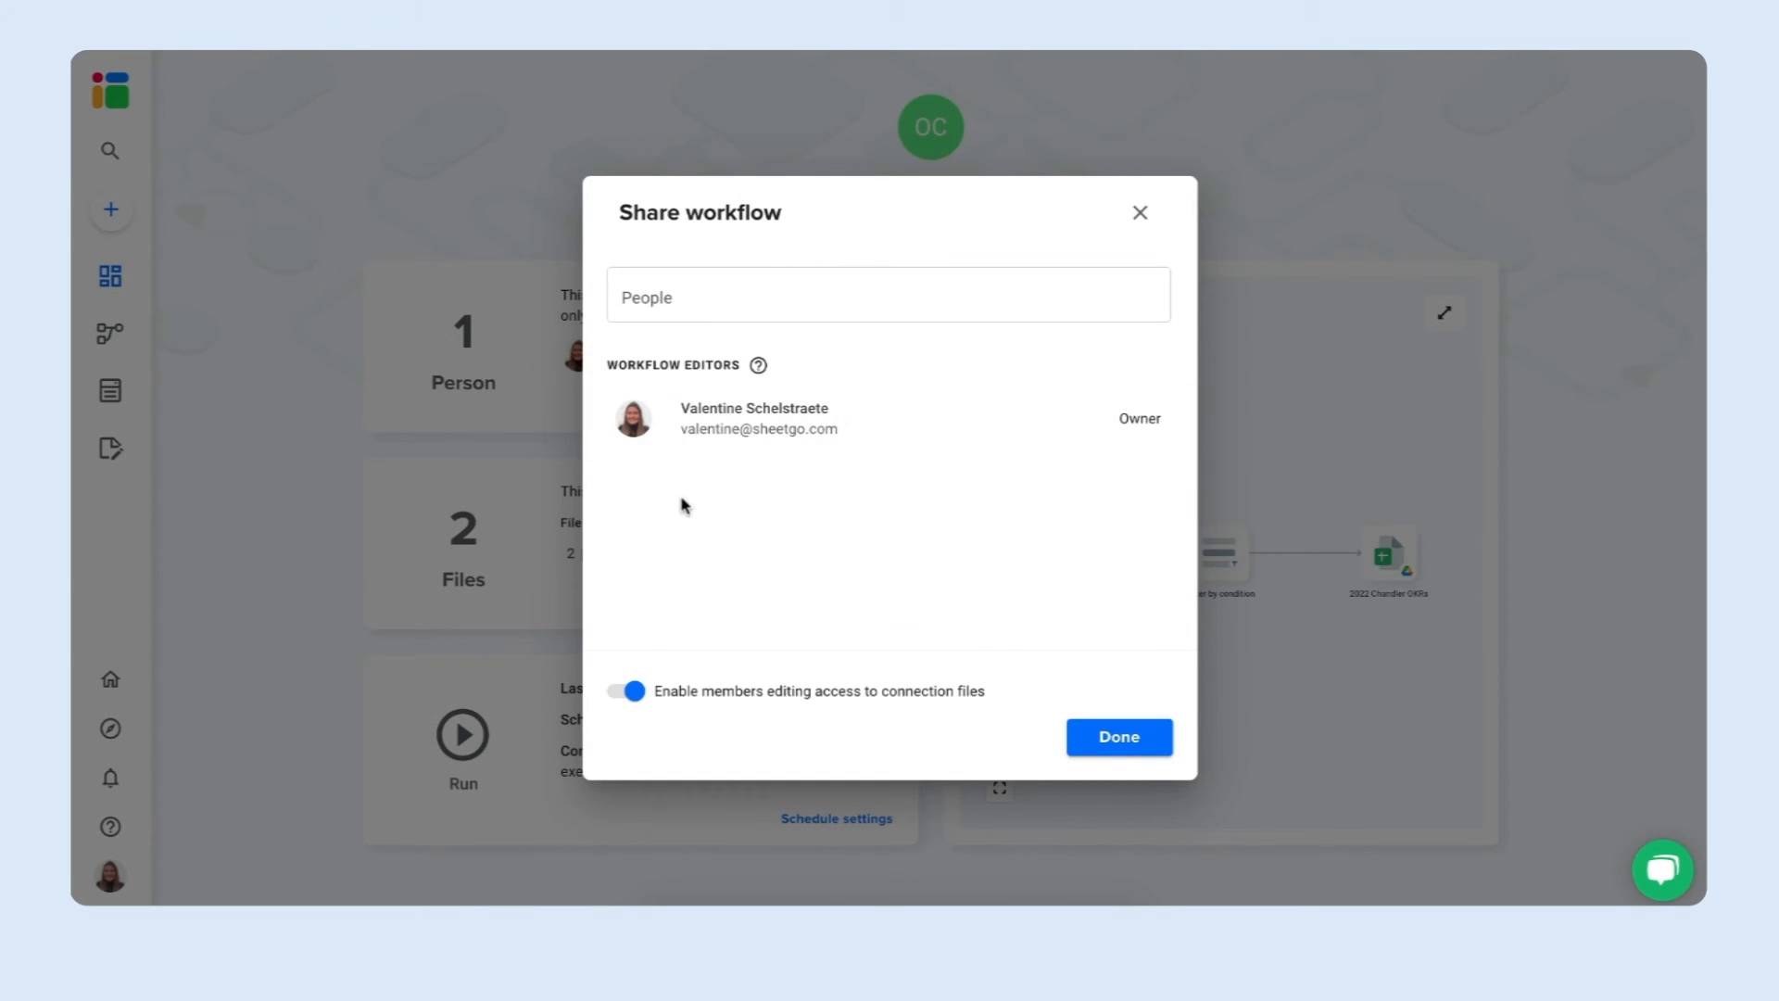
click(636, 697)
click(631, 695)
click(1119, 737)
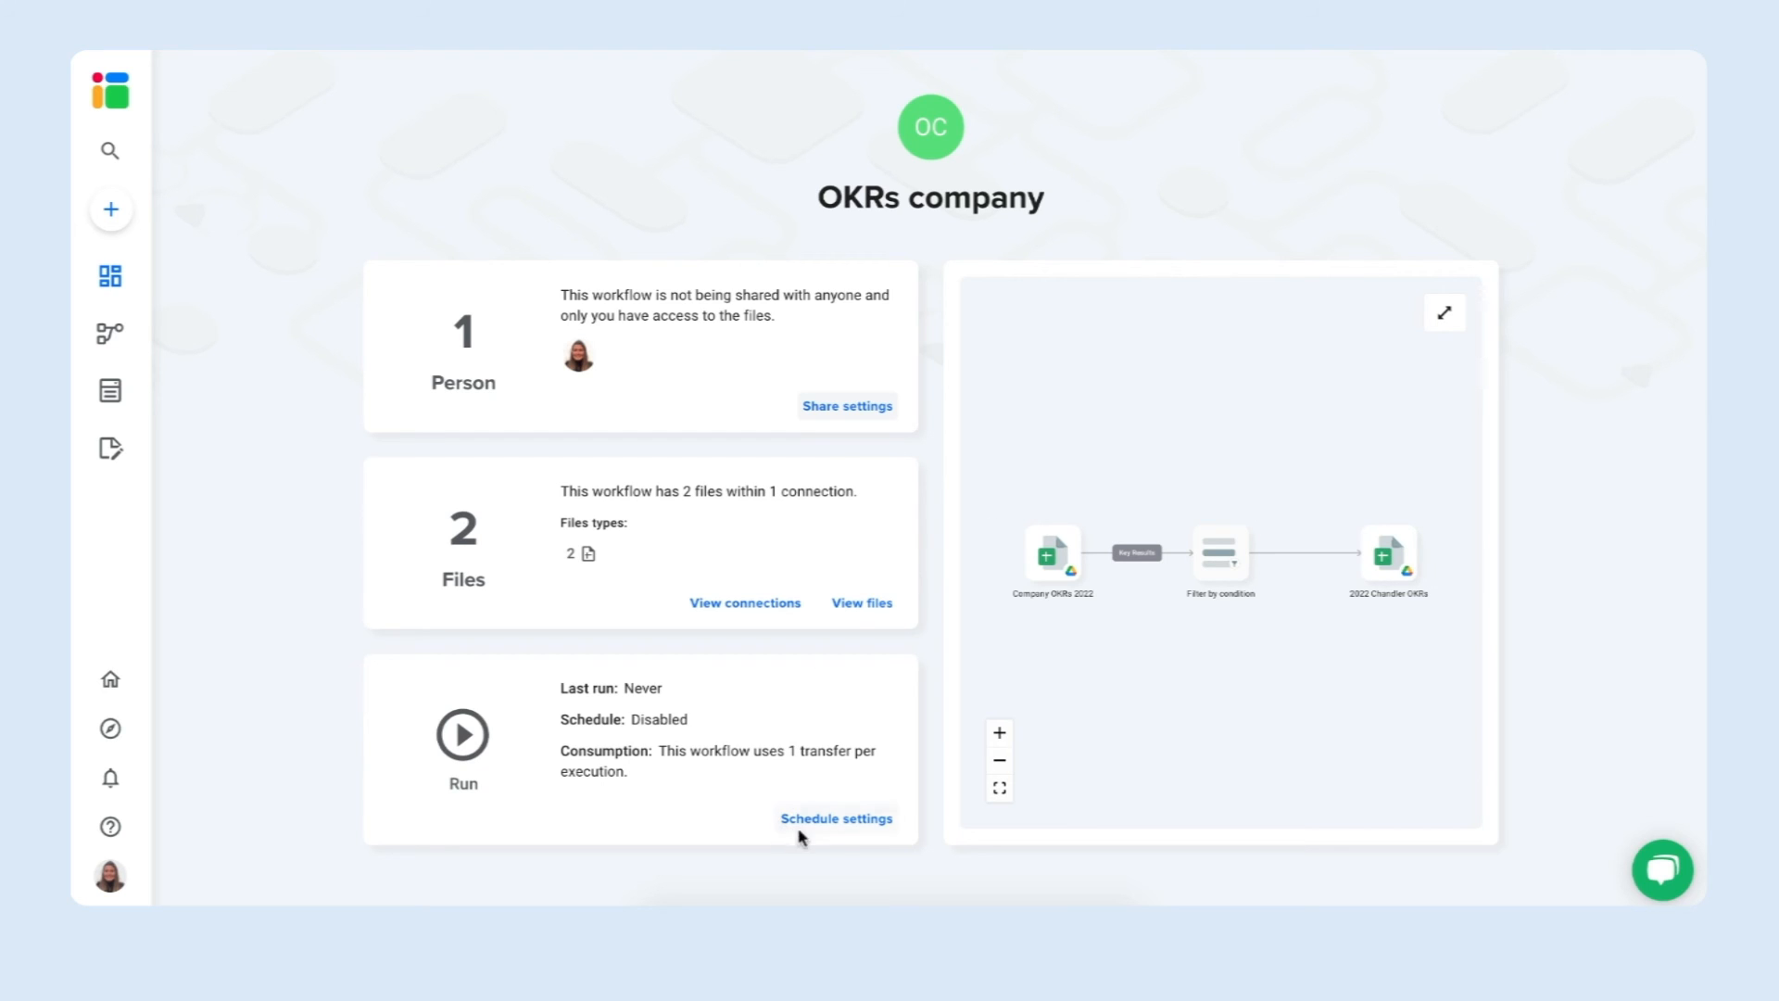
Schedule the workflow to run automatically once a day between 8:00 and 9:00 AM.
click(832, 820)
click(708, 284)
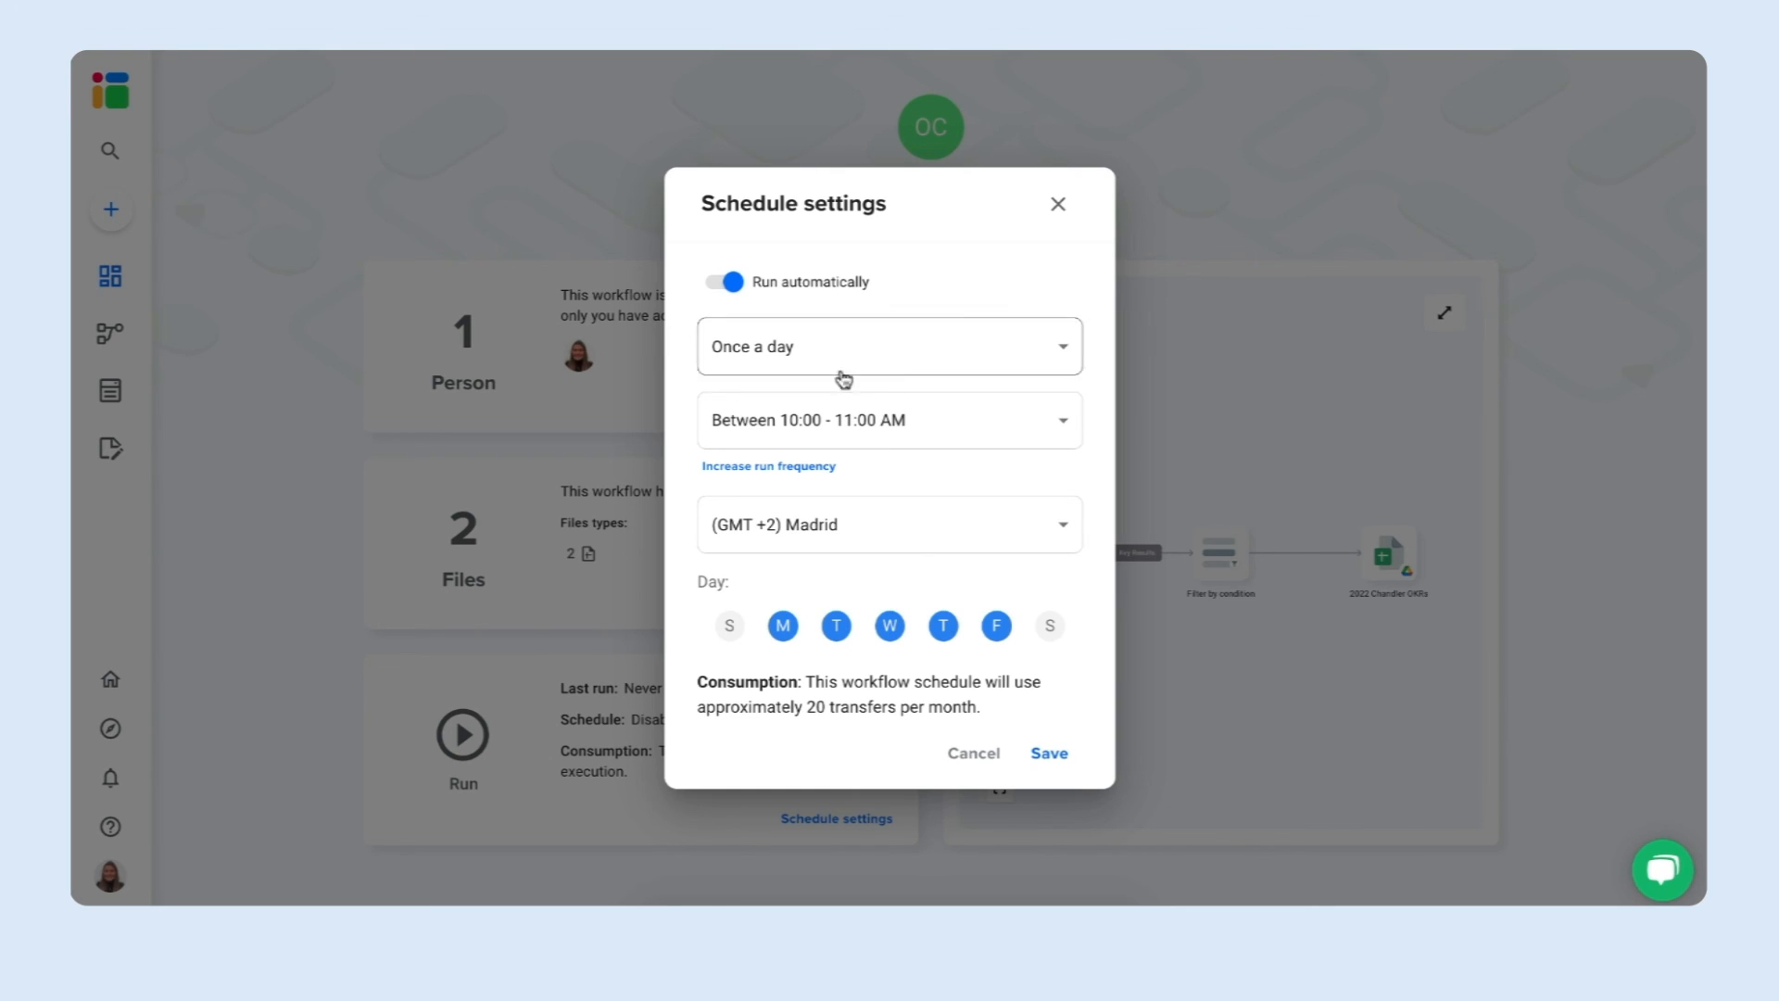
click(926, 349)
click(927, 350)
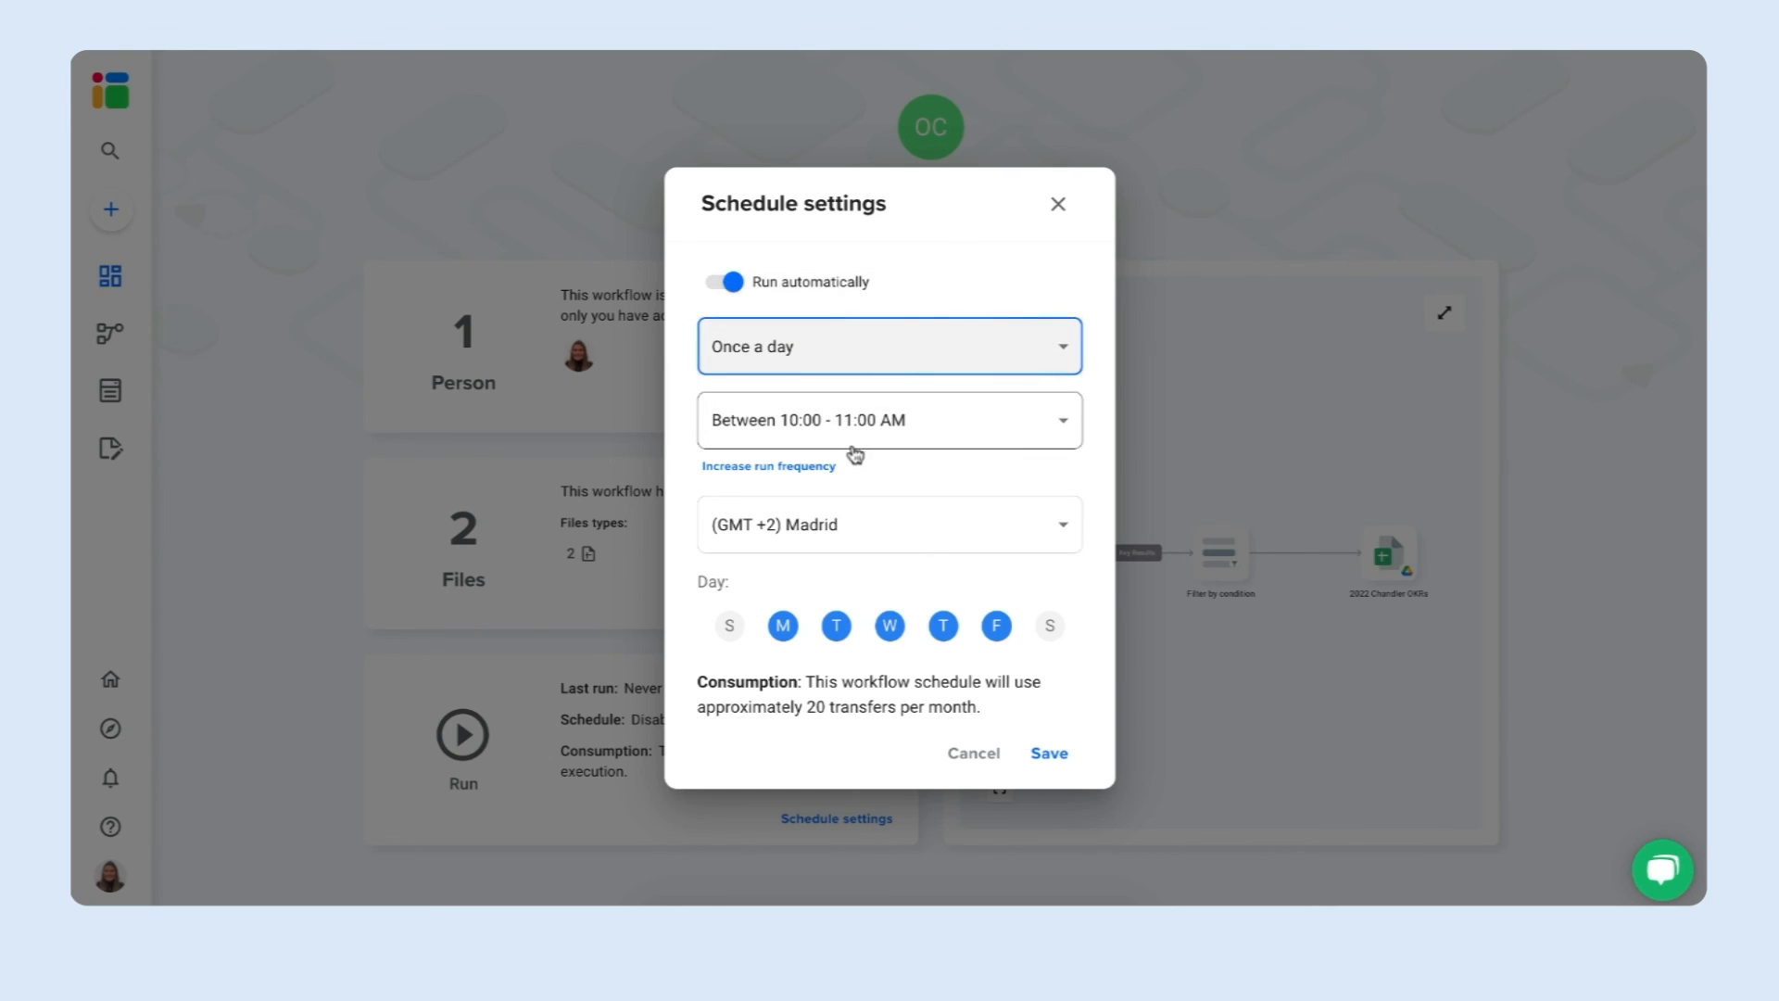
click(869, 433)
click(872, 392)
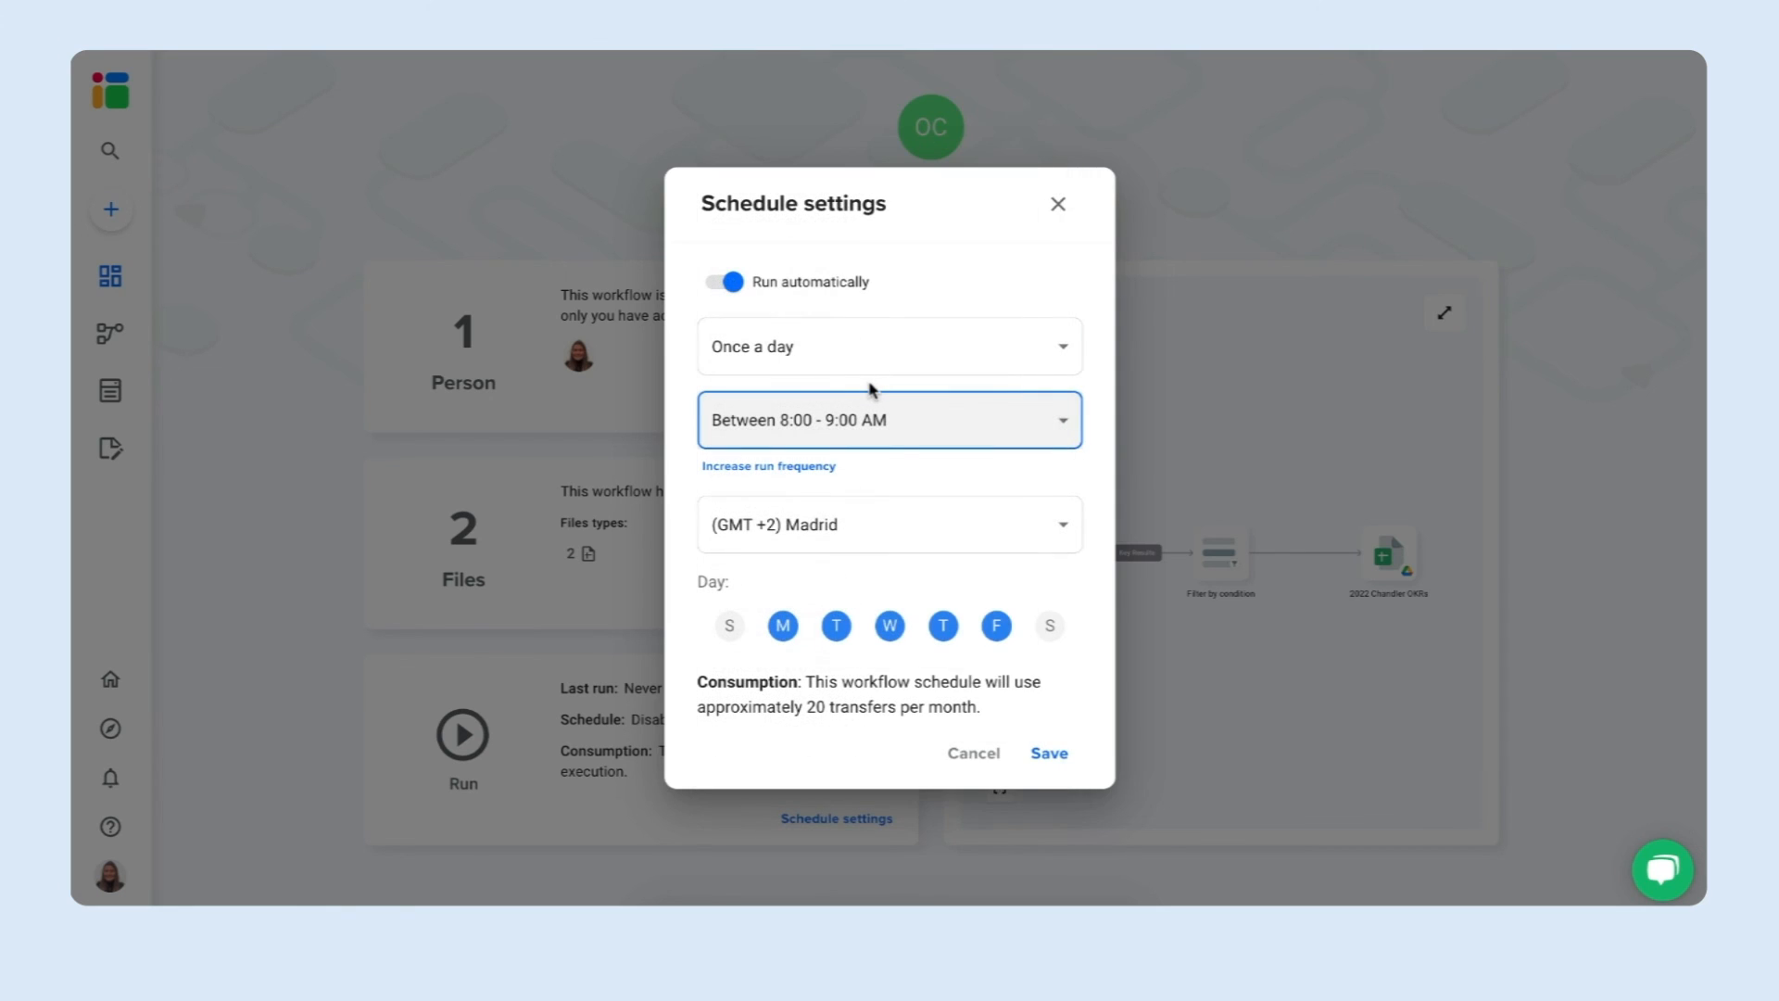
Limit the automatic runs to Monday and Friday by excluding Tuesday, Wednesday and Thursday, and save the schedule.
click(836, 625)
click(890, 625)
click(943, 625)
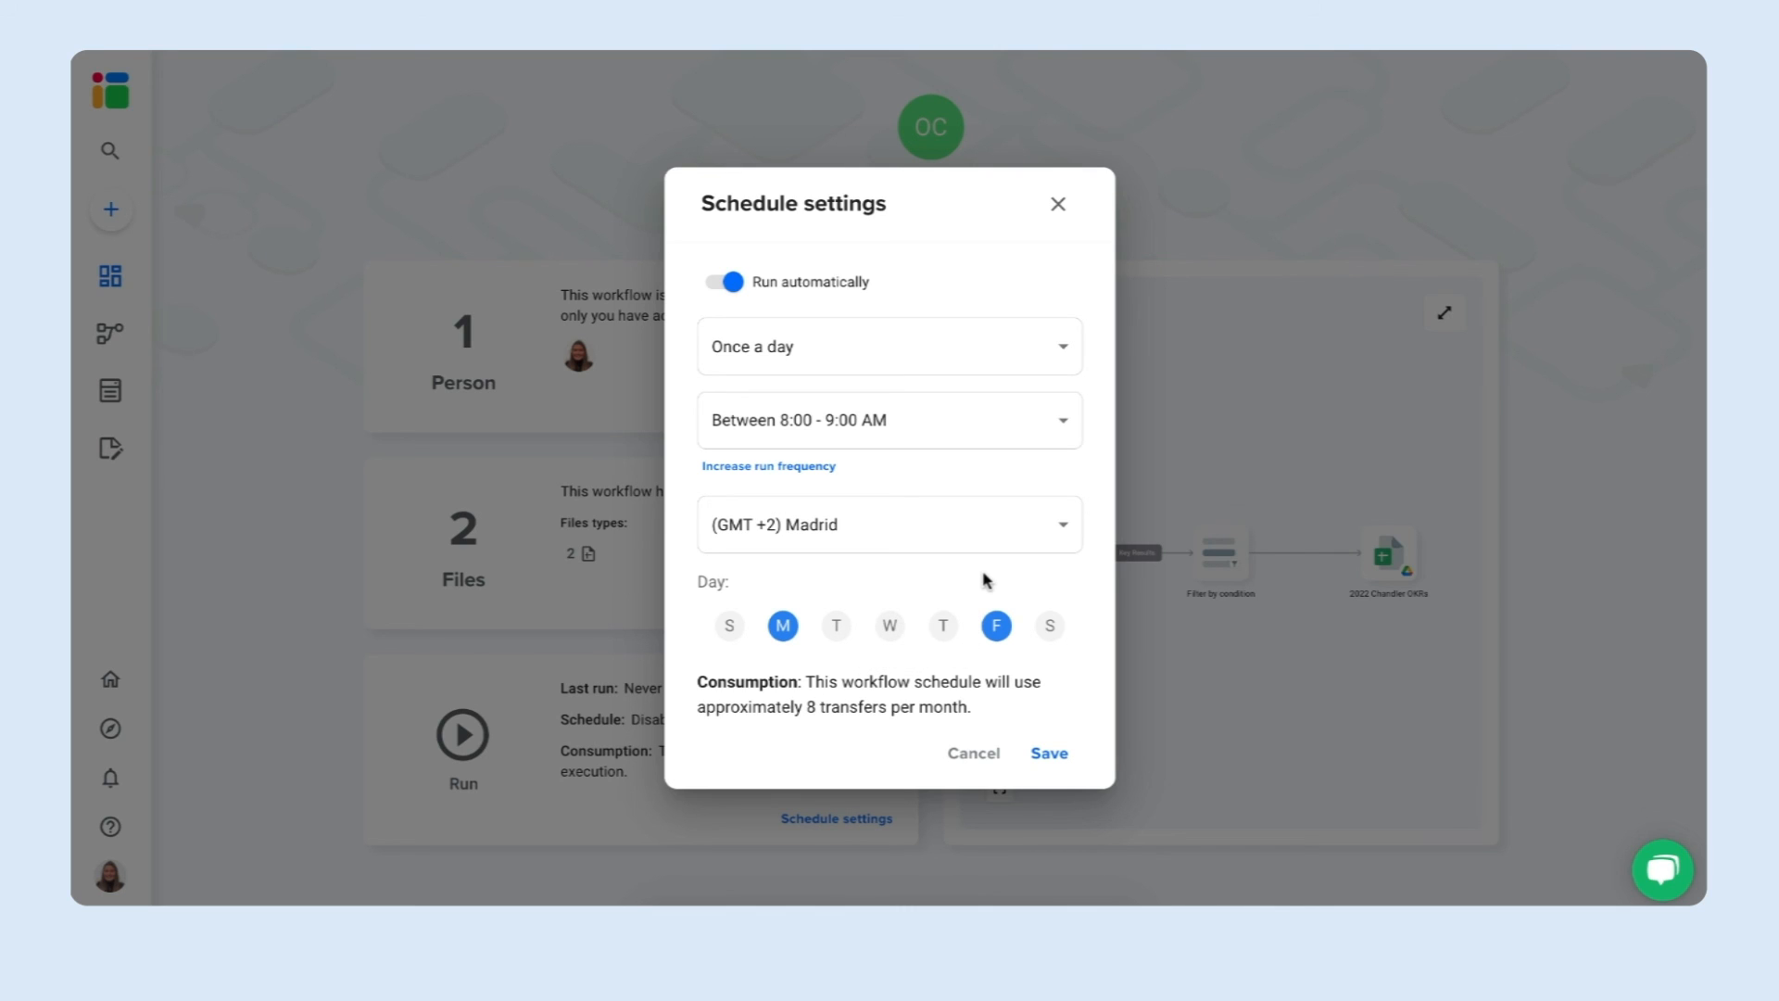
click(1061, 751)
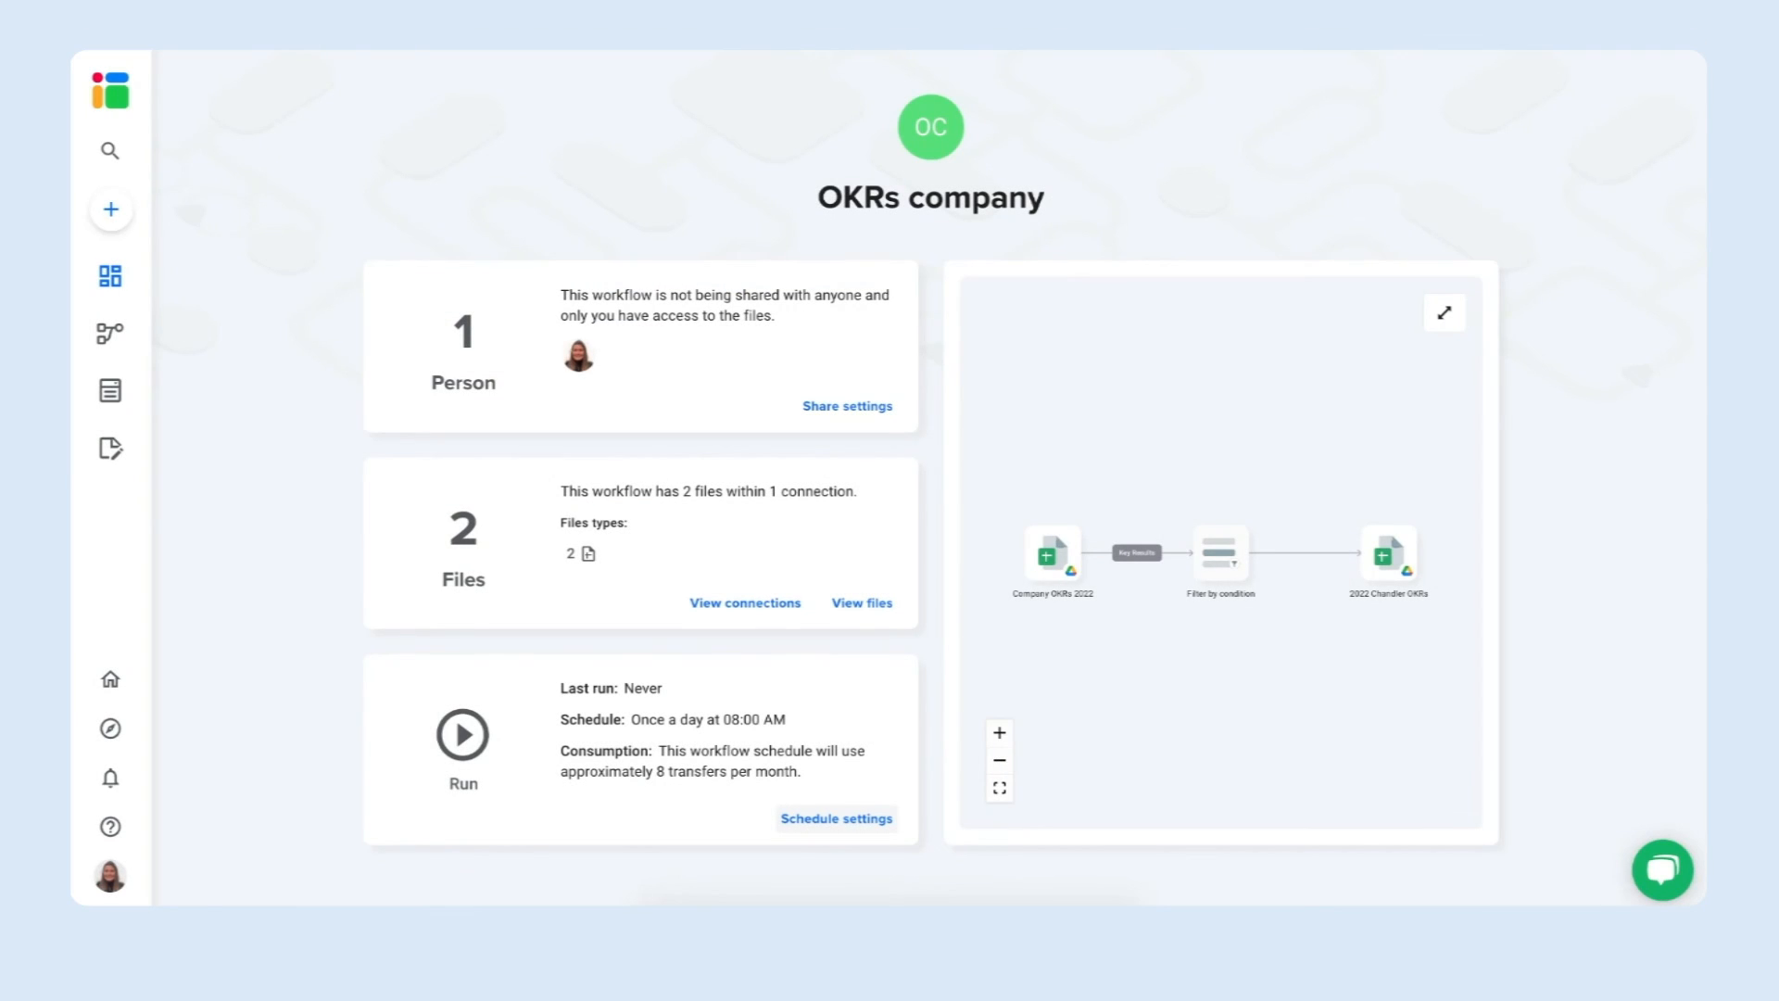